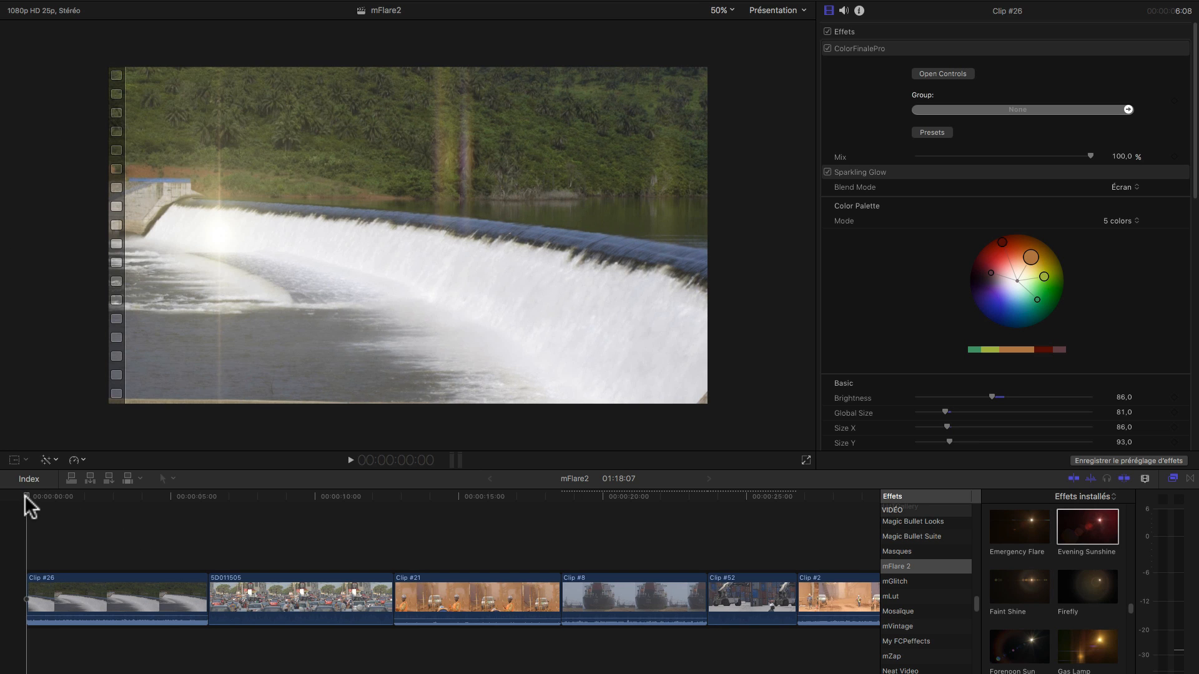
# Play the mFlare2 timeline from its beginning to preview the lens flares on all clips.
pyautogui.click(27, 498)
pyautogui.press('space')
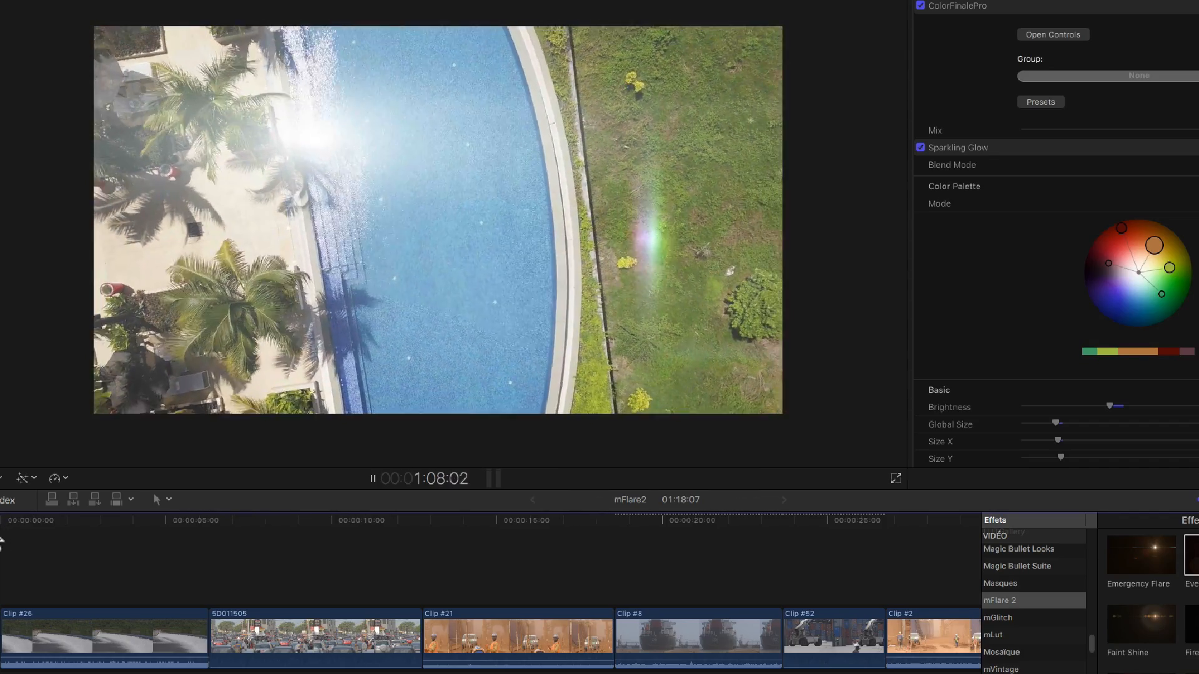
# Replay the start of the waterfall clip and compare it with and without the Sparkling Glow effect.
pyautogui.click(30, 522)
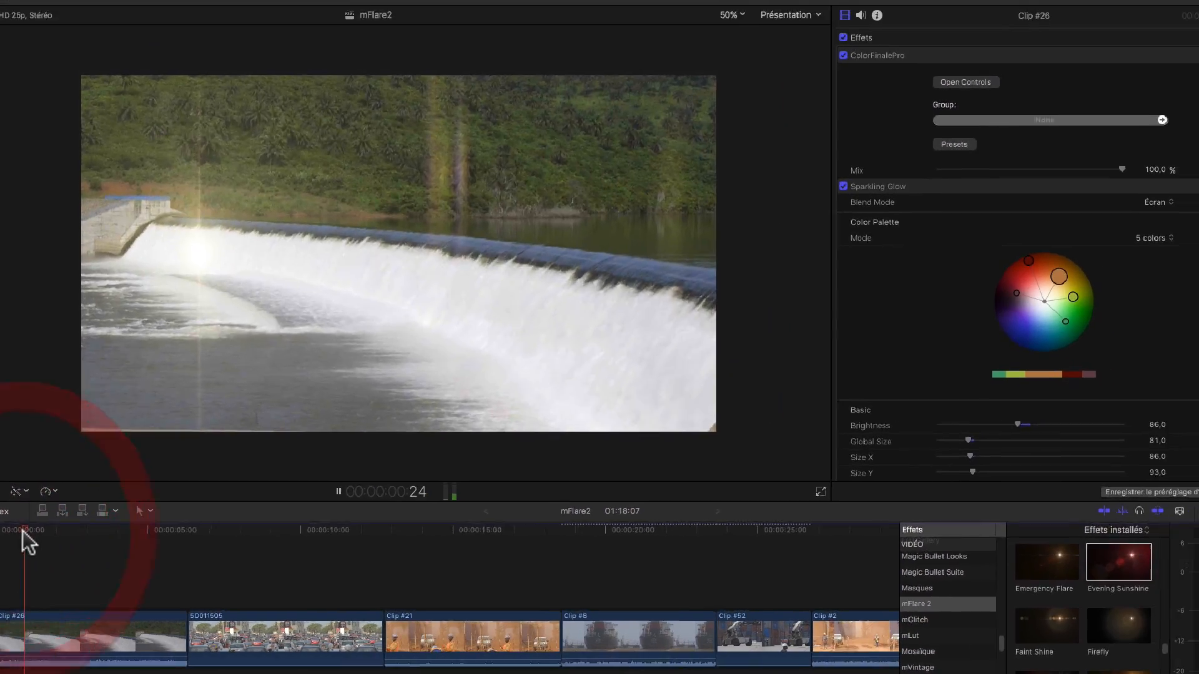
pyautogui.press('space')
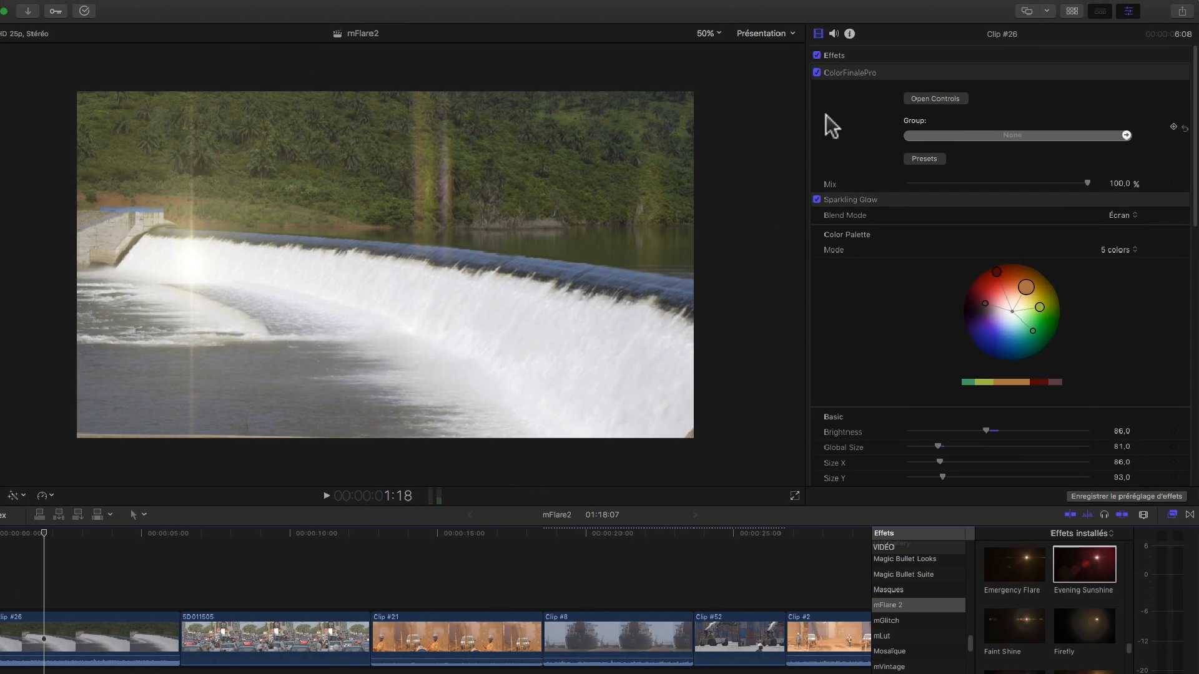
pyautogui.click(816, 200)
pyautogui.click(817, 199)
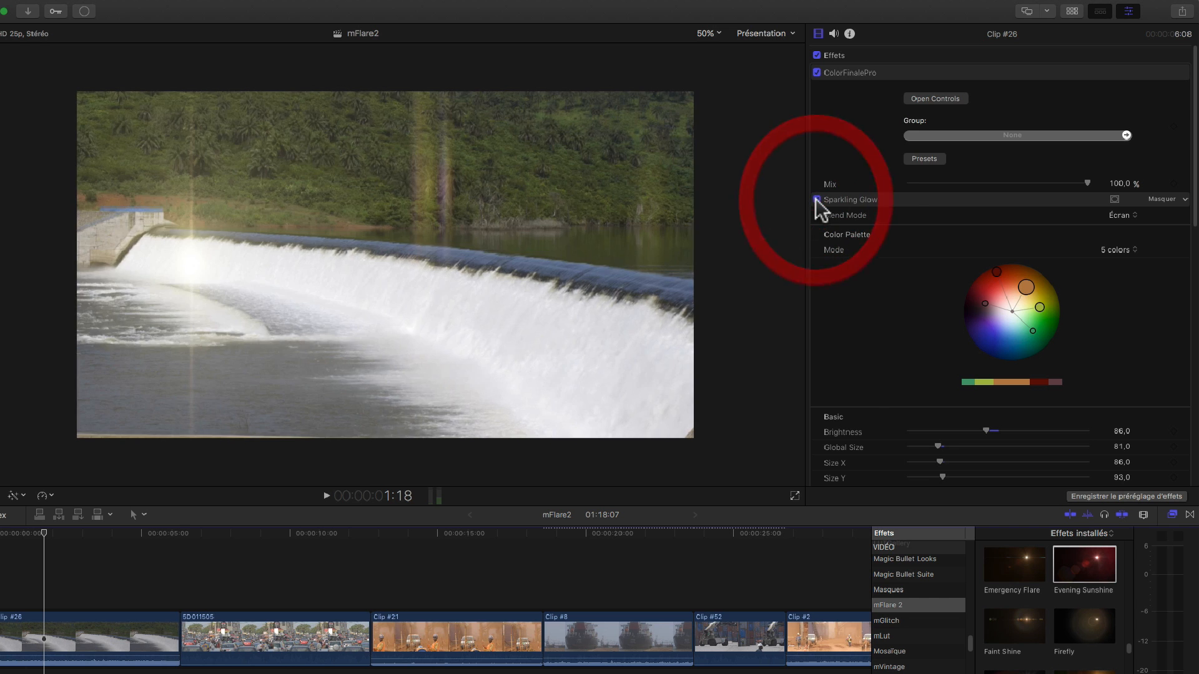
# Compare the street traffic clip with and without its Faint Shine and Studio Spotlight effects, including during playback.
pyautogui.click(254, 551)
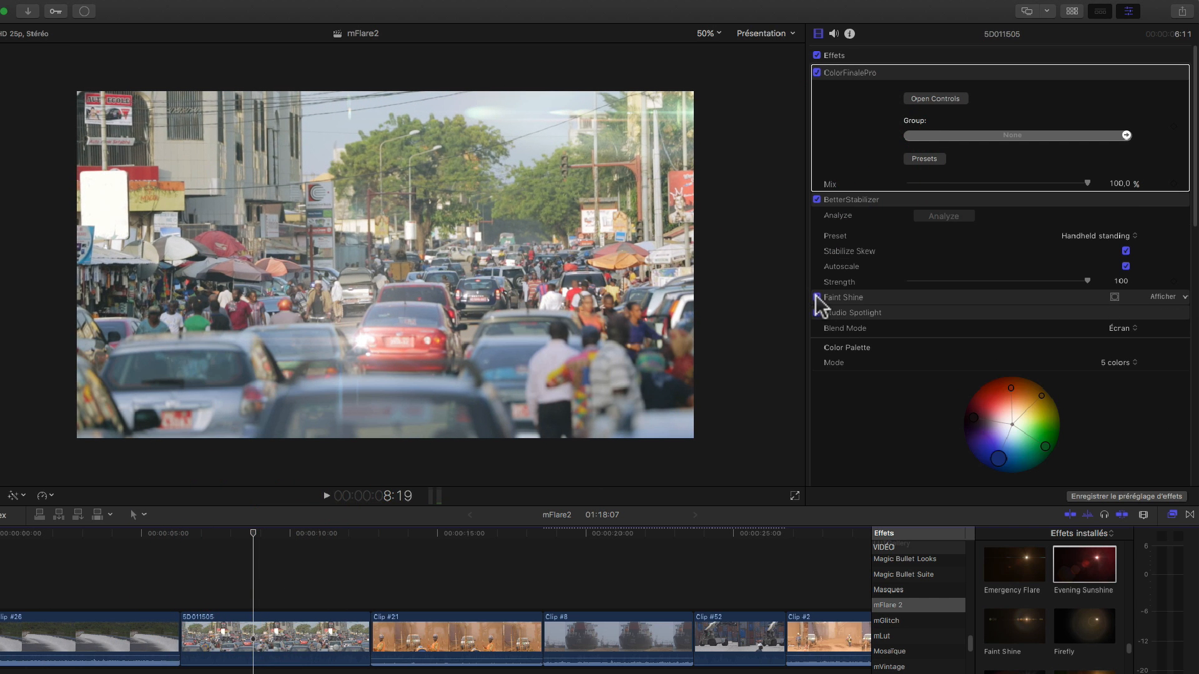
pyautogui.click(817, 298)
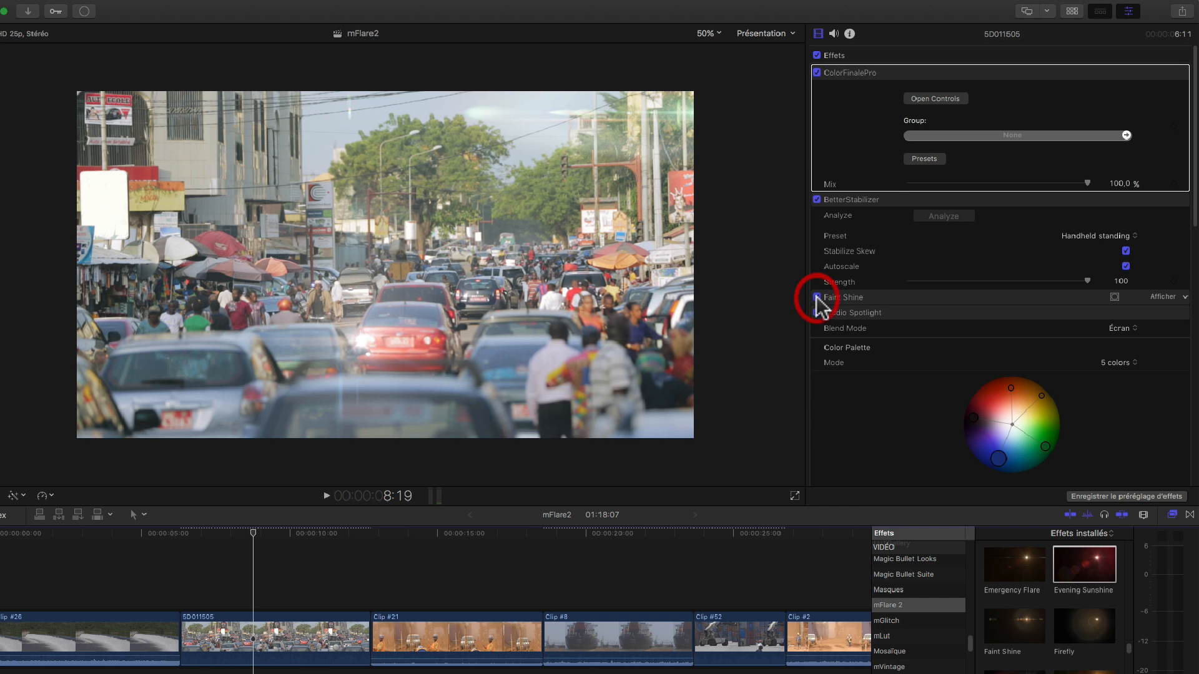
pyautogui.click(816, 297)
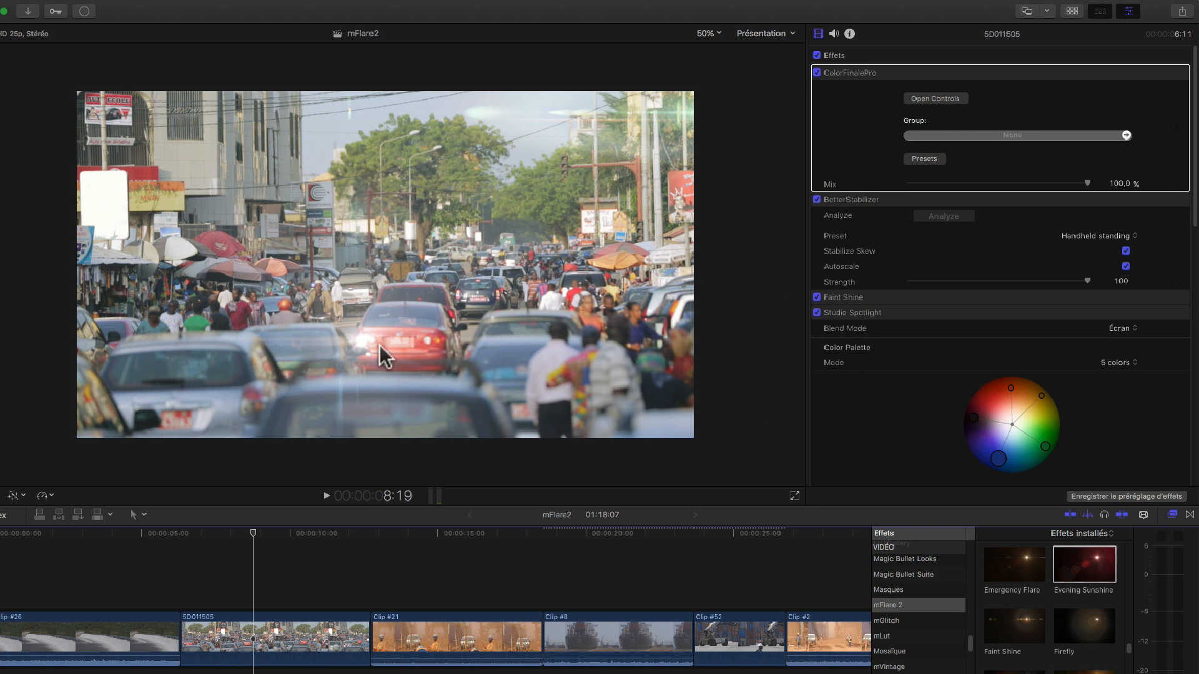
pyautogui.click(817, 312)
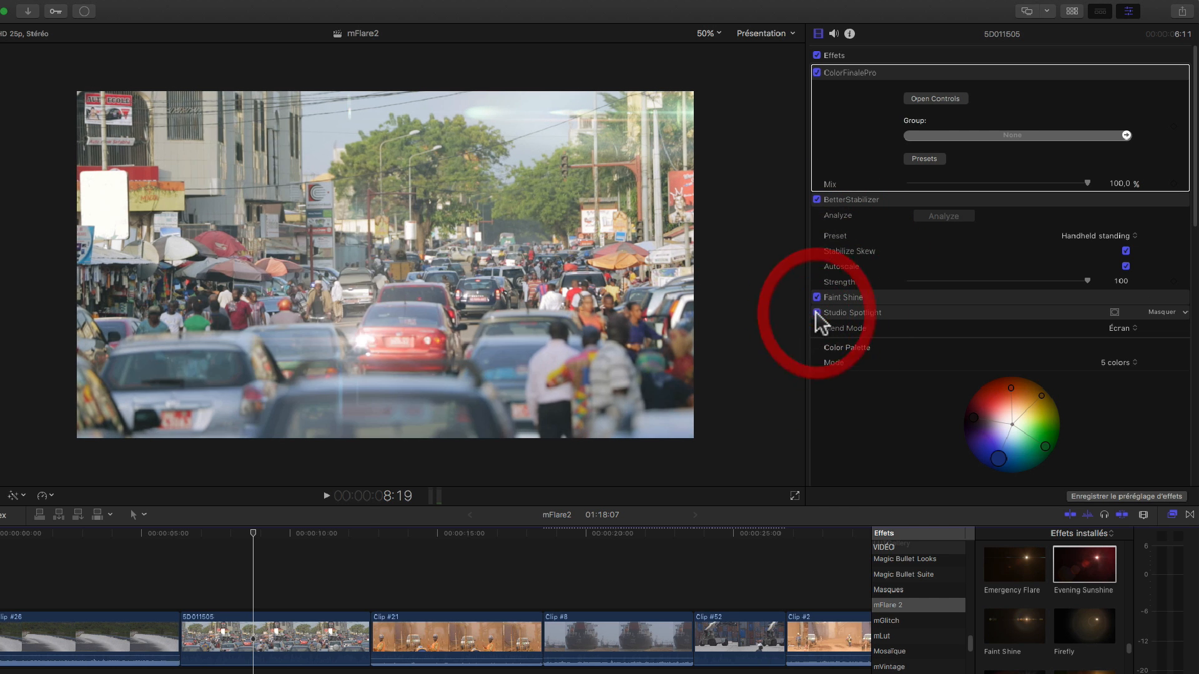
pyautogui.press('space')
pyautogui.click(816, 312)
pyautogui.click(816, 312)
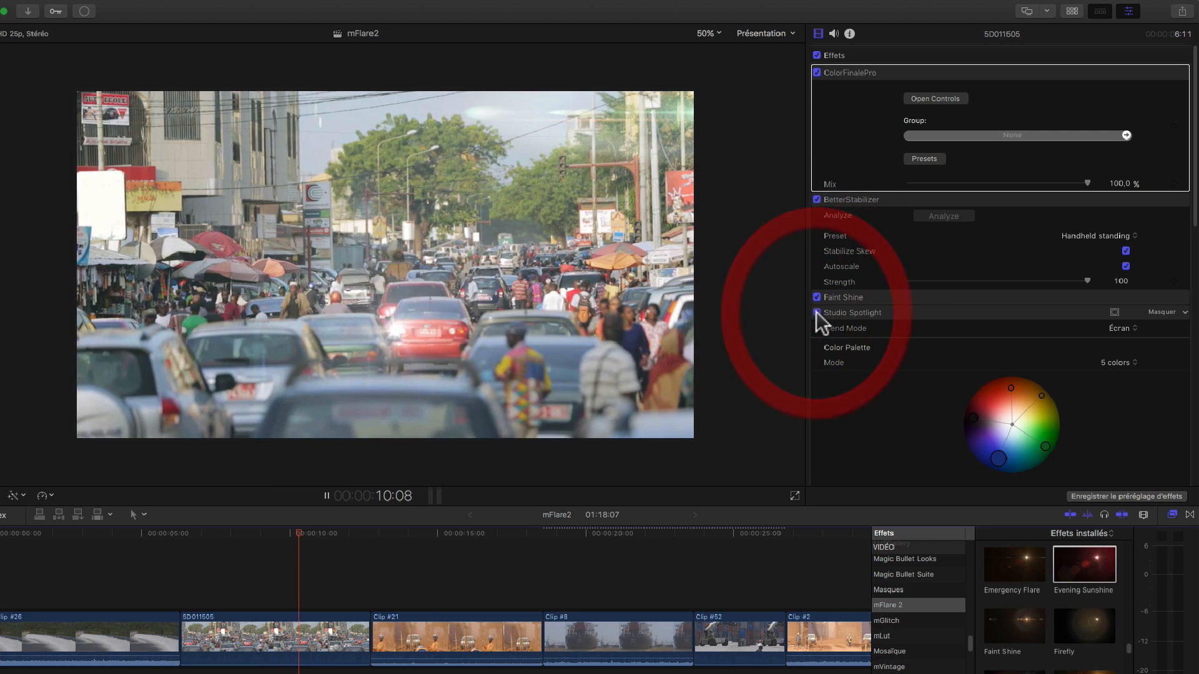
# Compare Clip #21 with and without the Twinkle effect.
pyautogui.click(469, 534)
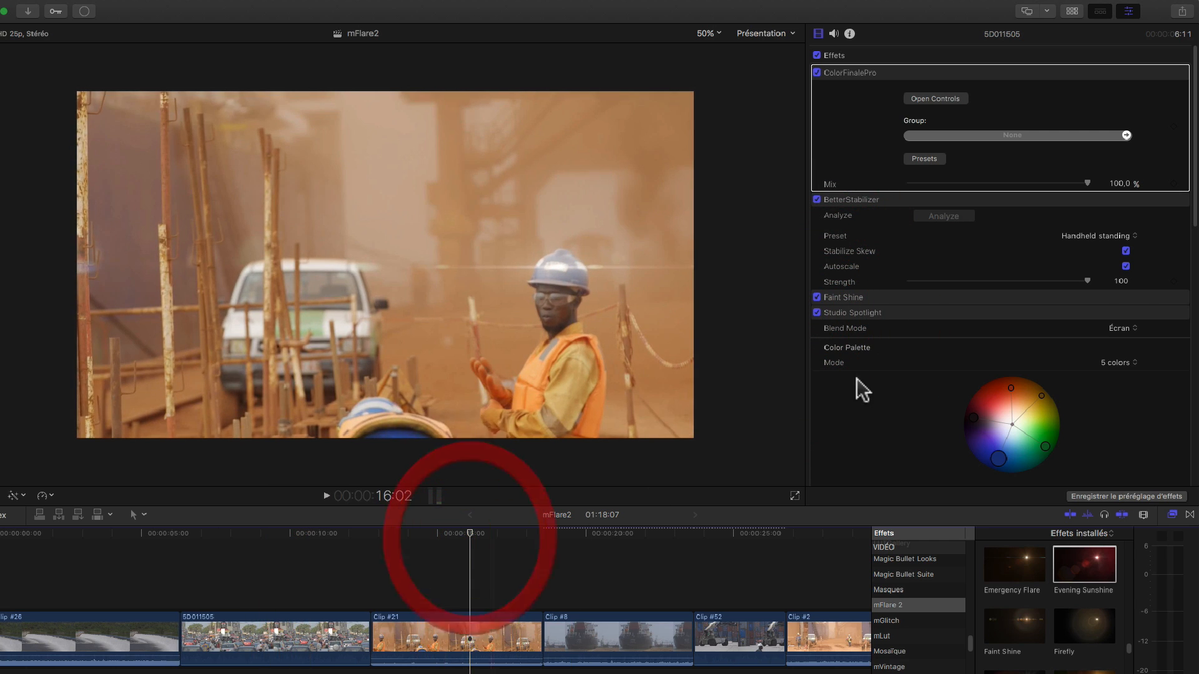
pyautogui.click(471, 583)
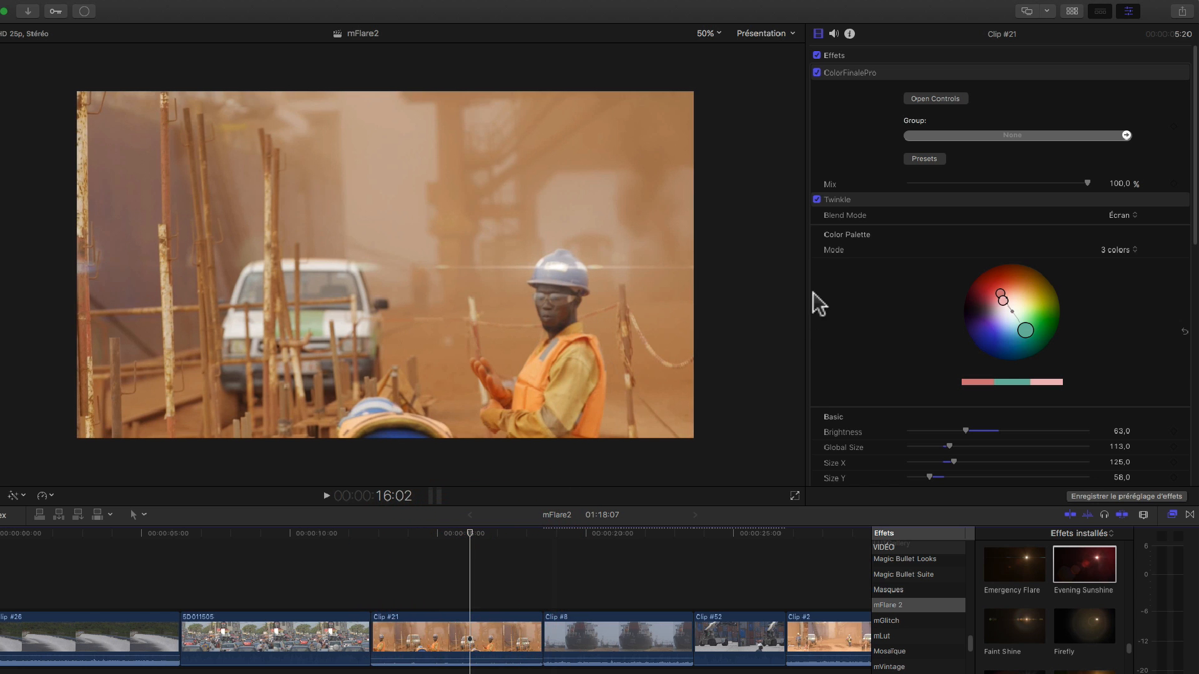
pyautogui.click(816, 199)
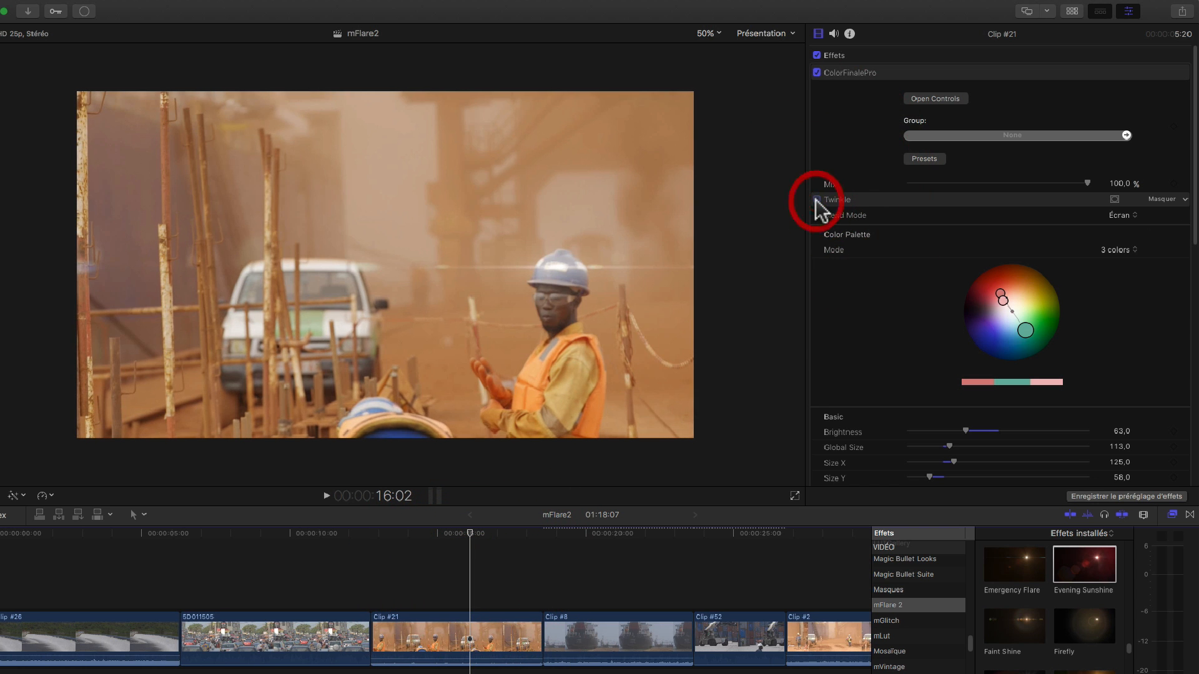
# Enable Discreet Illumination on the ship clip, Clip #8, and compare the image with and without Lens Glare.
pyautogui.press('space')
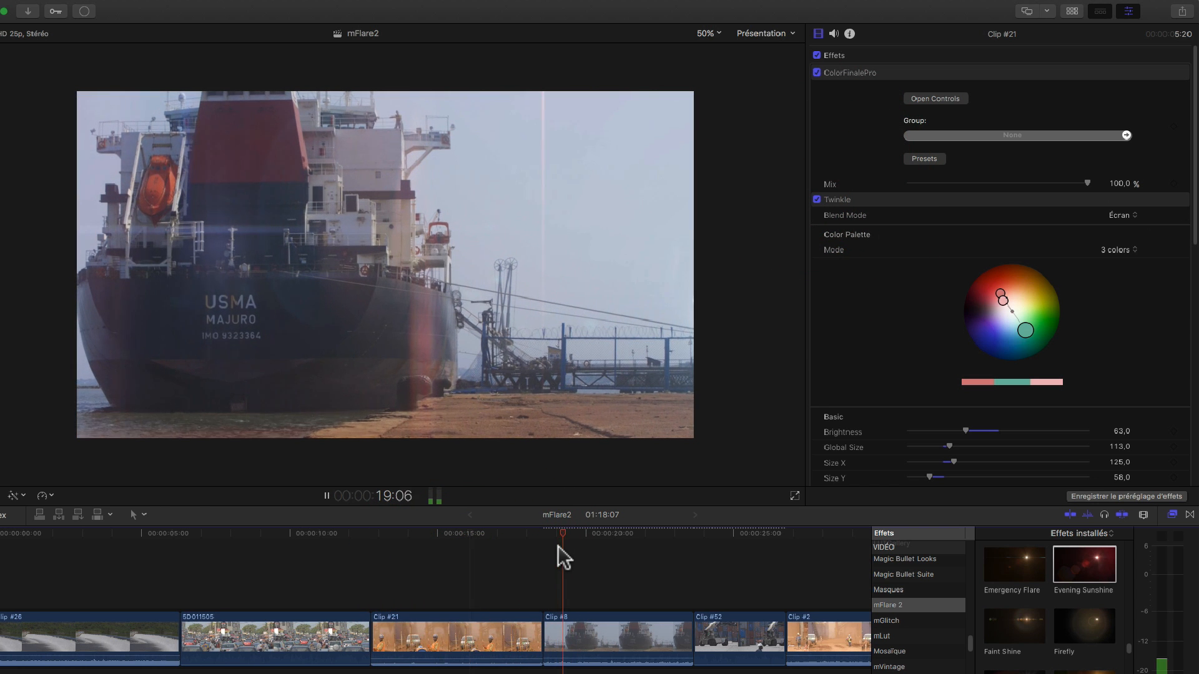
pyautogui.press('space')
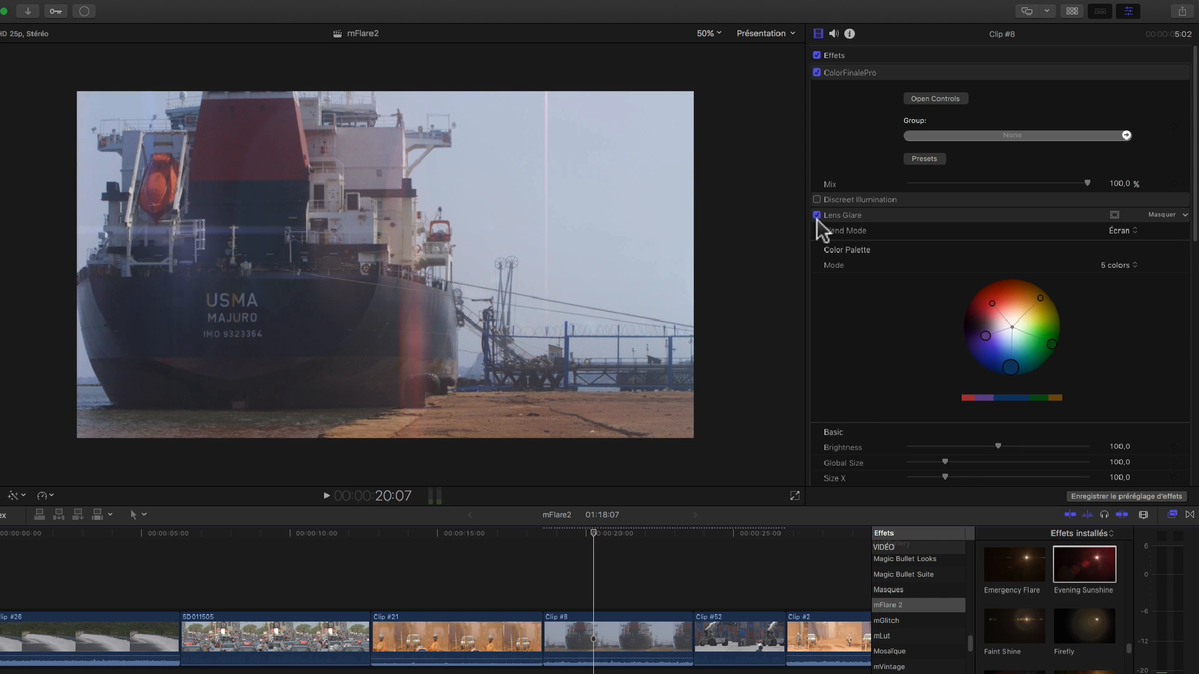
pyautogui.click(817, 199)
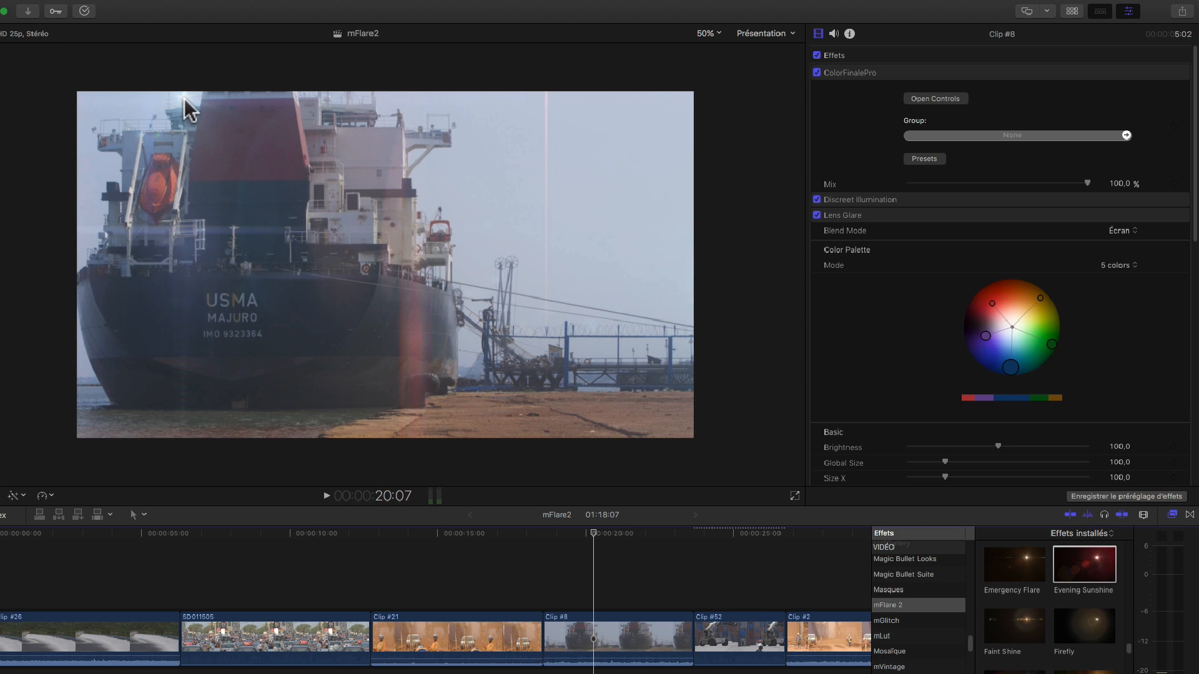
pyautogui.click(816, 214)
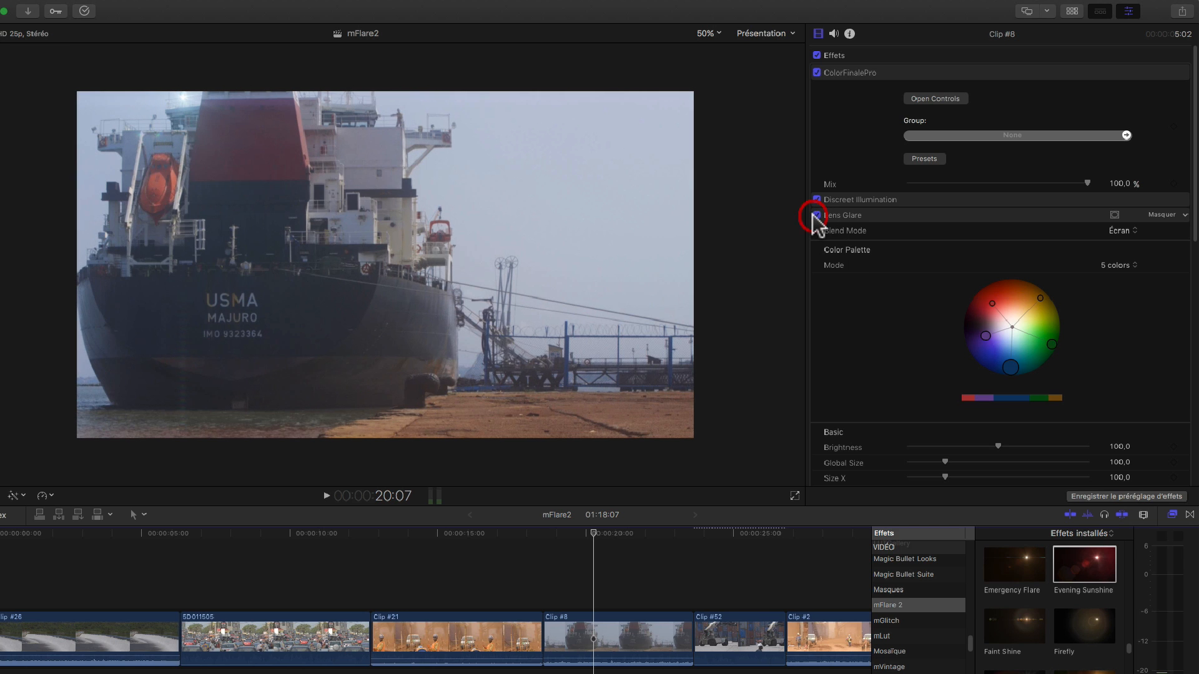
pyautogui.click(816, 215)
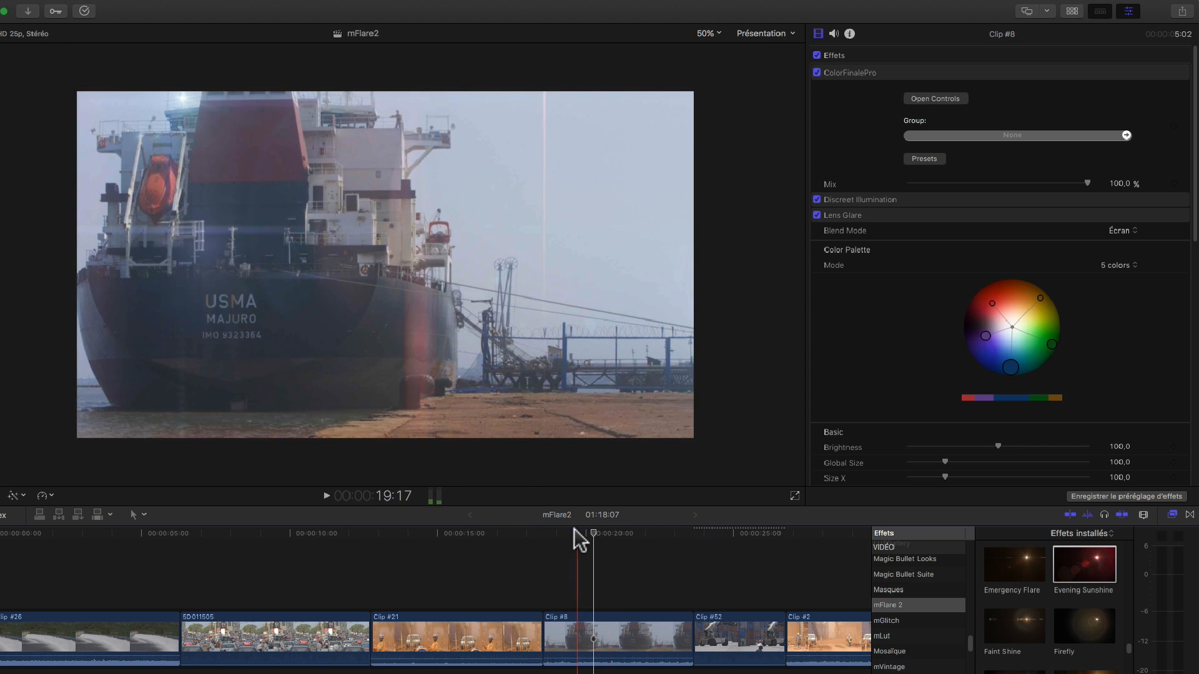
# Play the ship clip through to Clip #52 and pause on the container loader.
pyautogui.press('space')
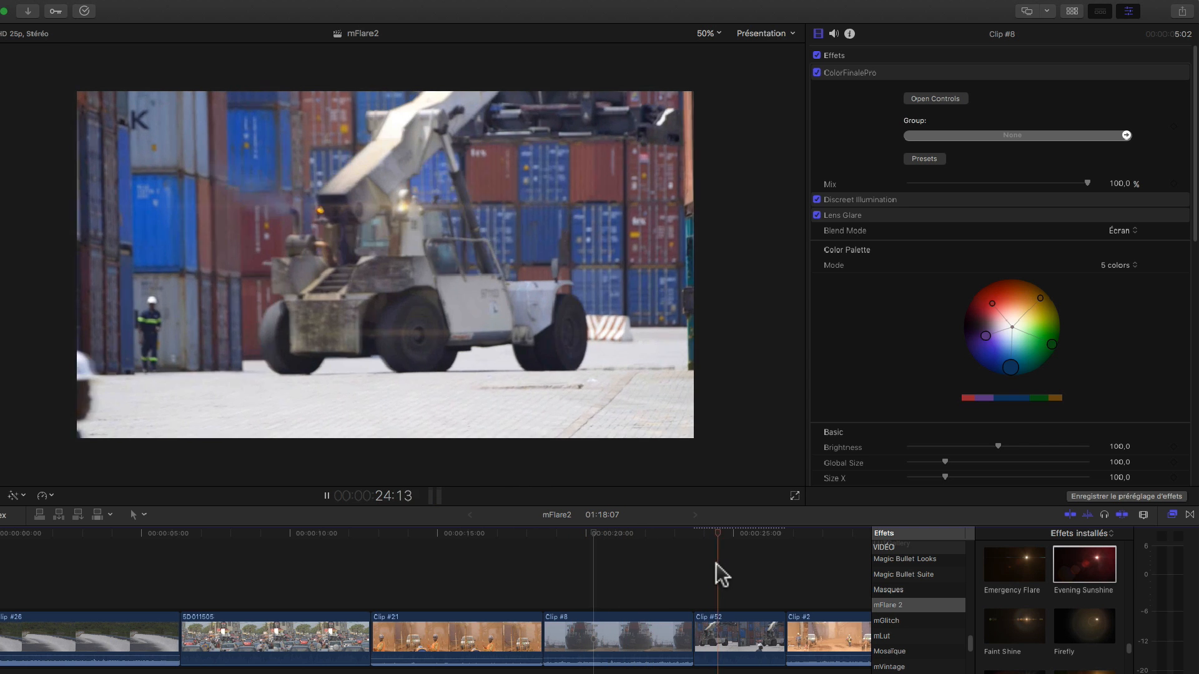
pyautogui.press('space')
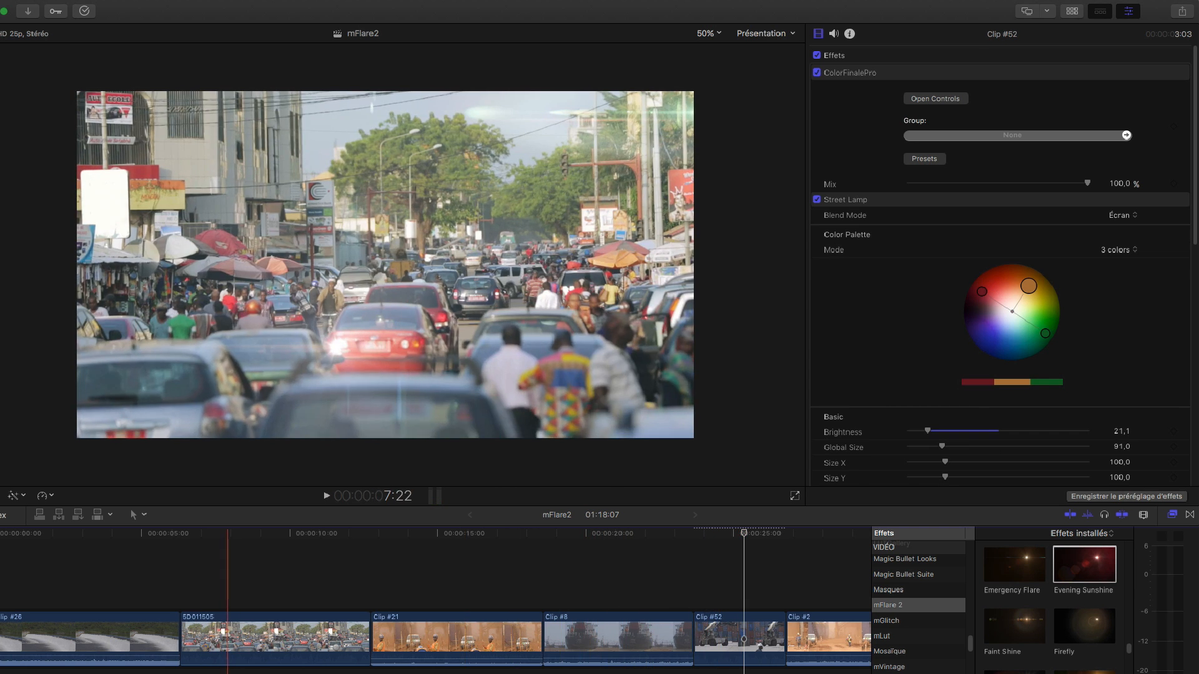
# Compare Clip #2, the walking worker, with and without the Distant Flicker effect.
pyautogui.hscroll(10, 206, 580)
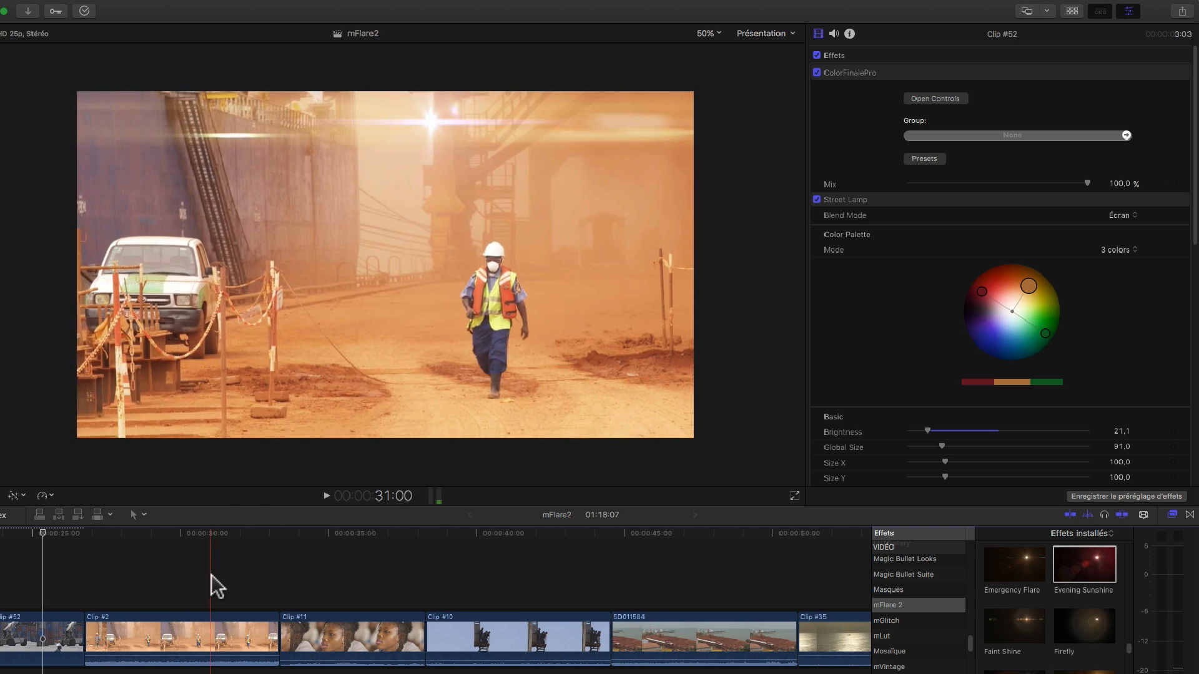
pyautogui.click(209, 637)
pyautogui.click(179, 560)
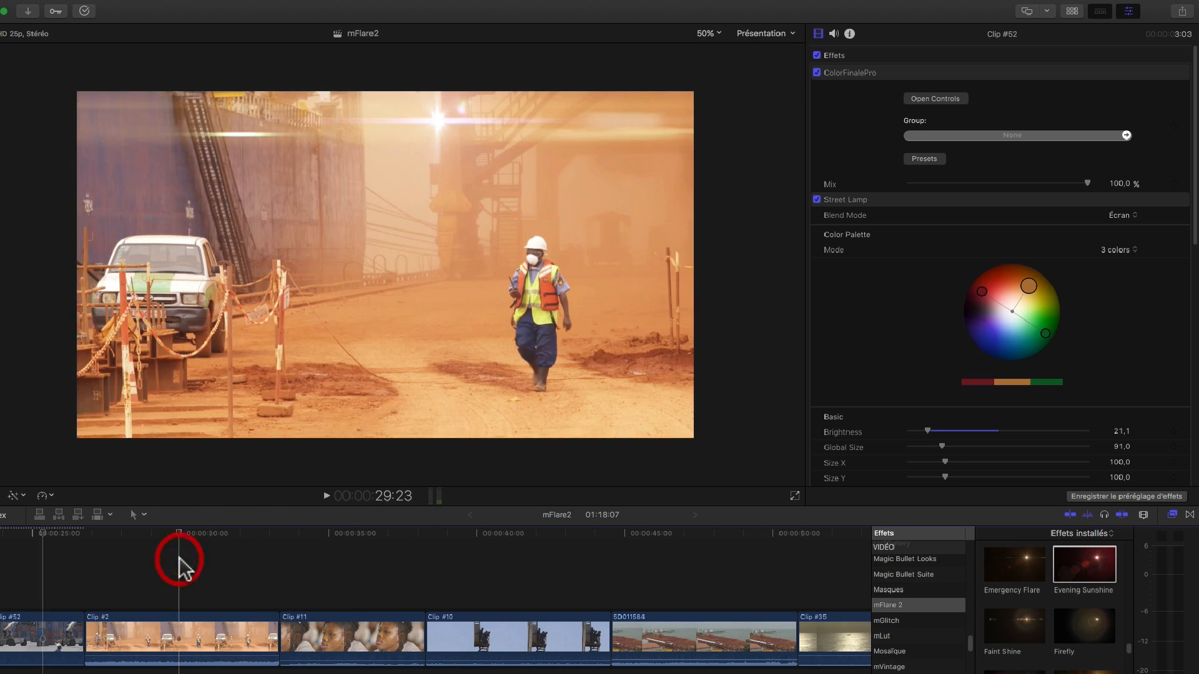
pyautogui.click(816, 200)
pyautogui.click(816, 199)
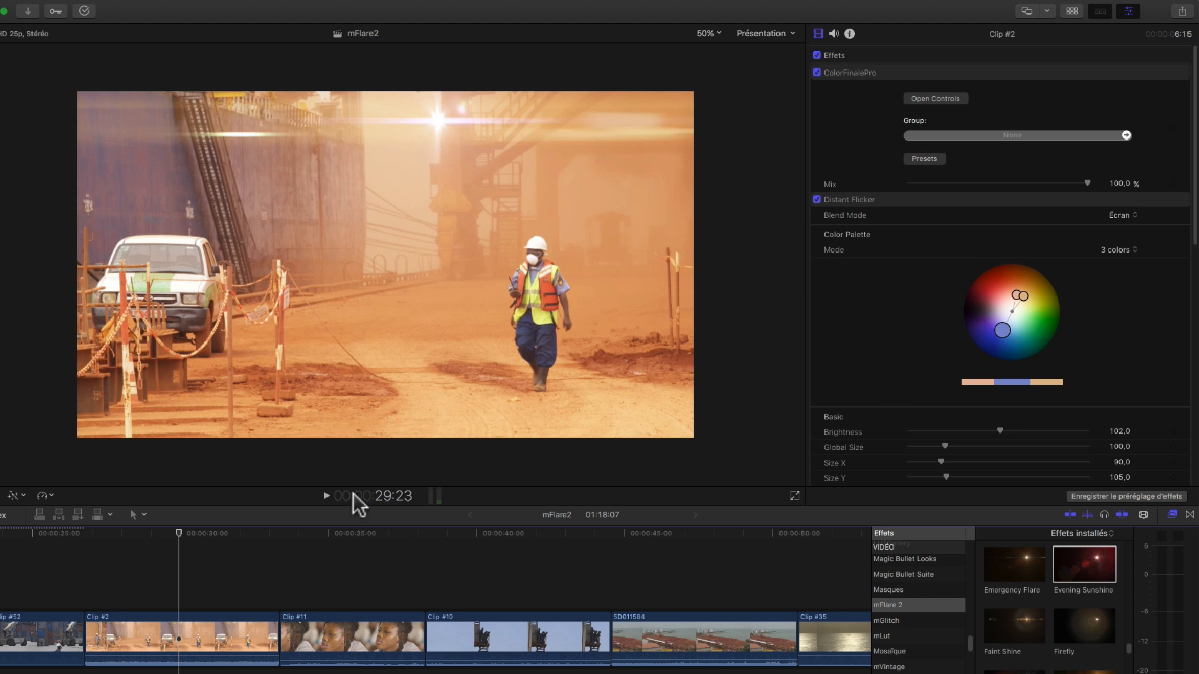
# Compare Clip #11 with and without the Spacecraft Light effect.
pyautogui.click(338, 533)
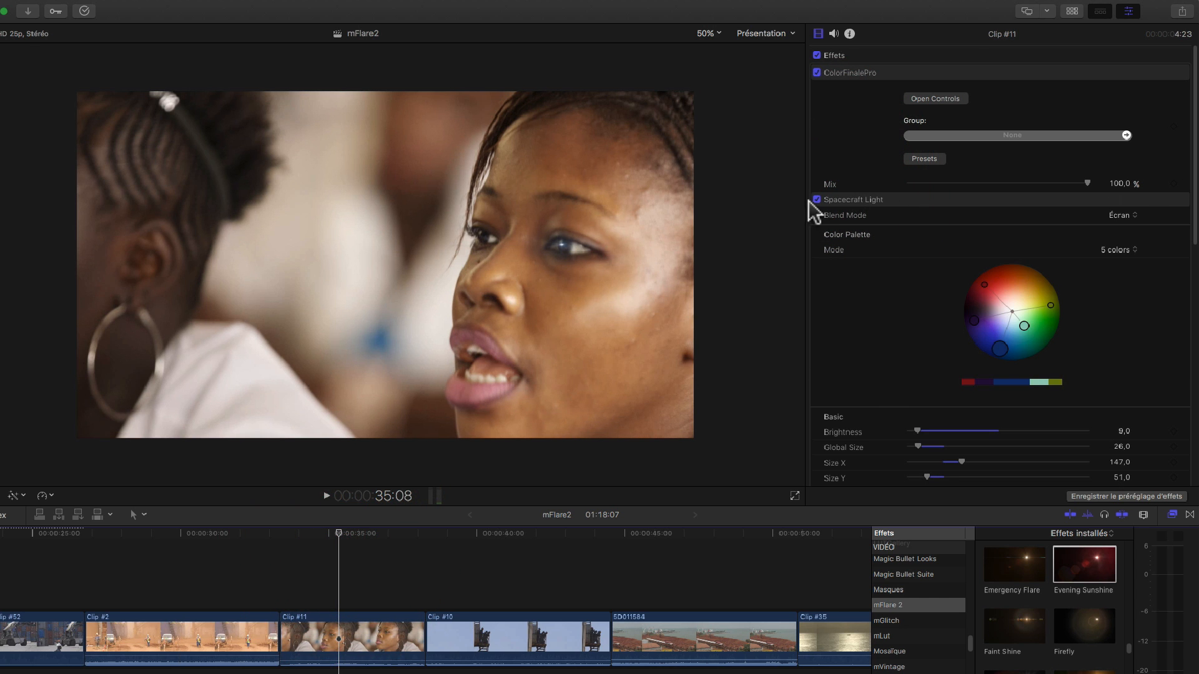
pyautogui.click(816, 200)
pyautogui.click(816, 200)
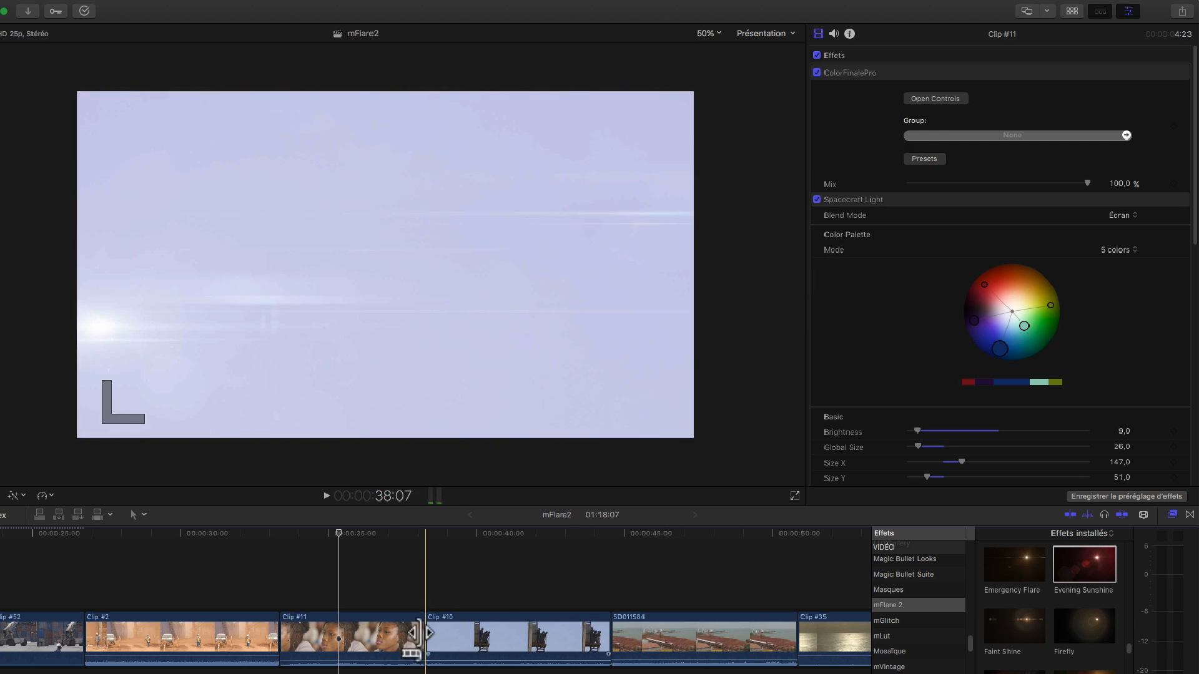
# Compare Clip #10 with and without the Afterglow effect and play back its tracked flare.
pyautogui.click(513, 563)
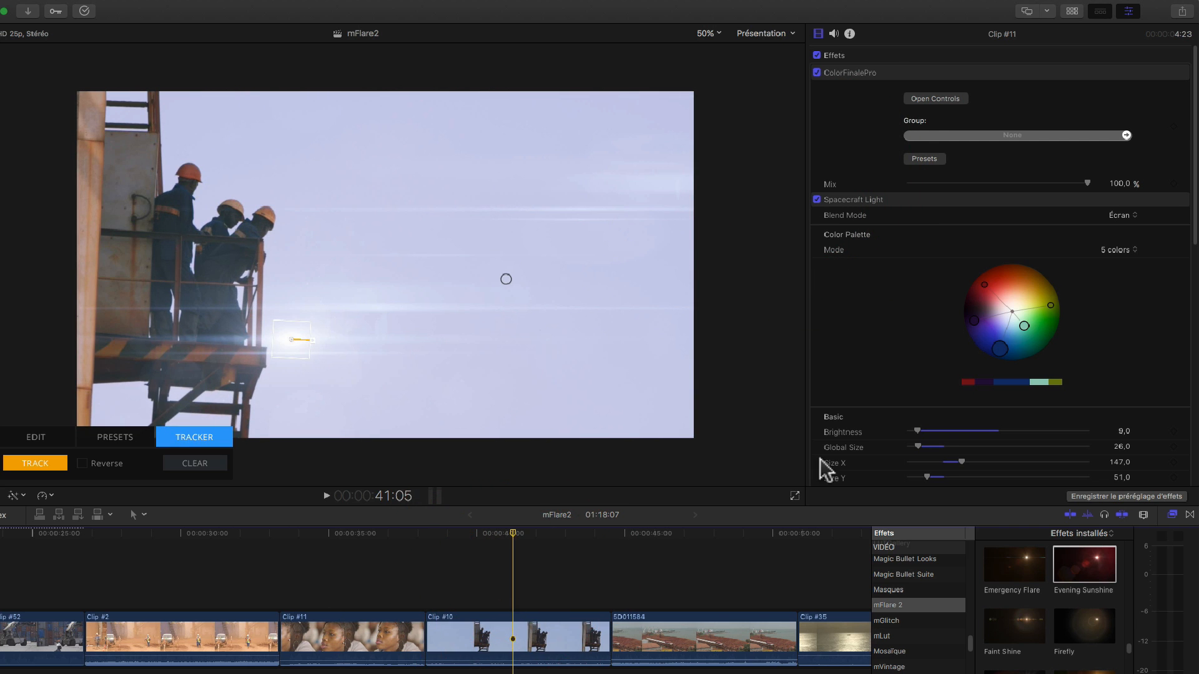
pyautogui.click(817, 200)
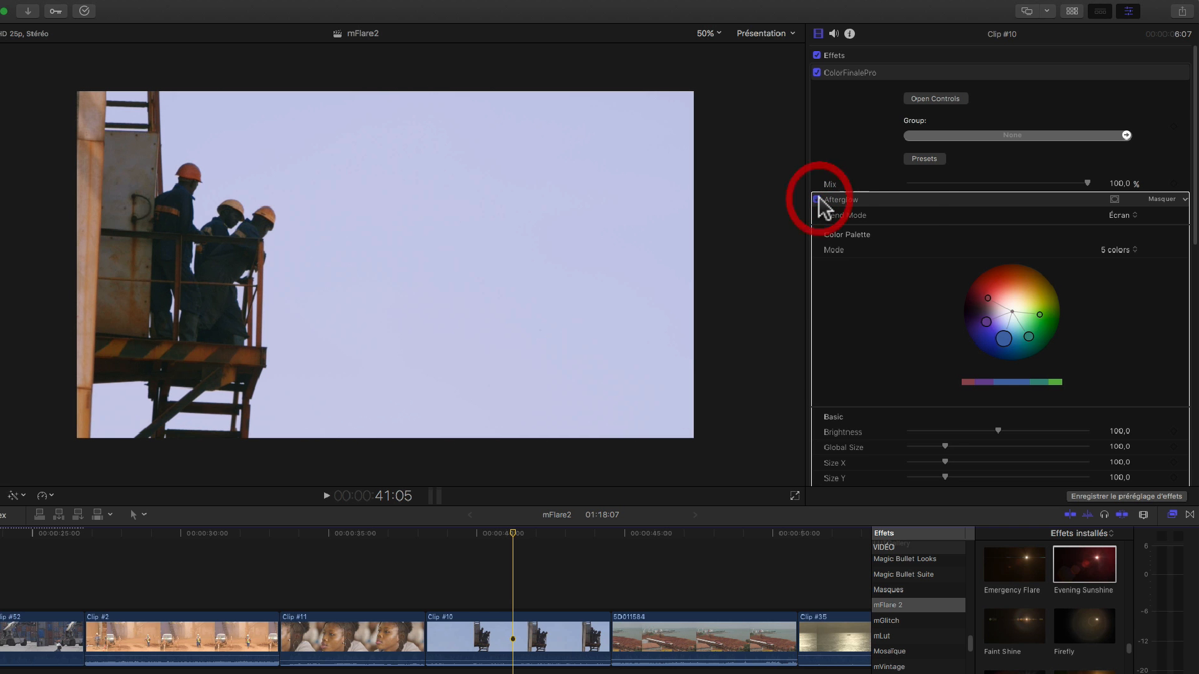
pyautogui.click(816, 199)
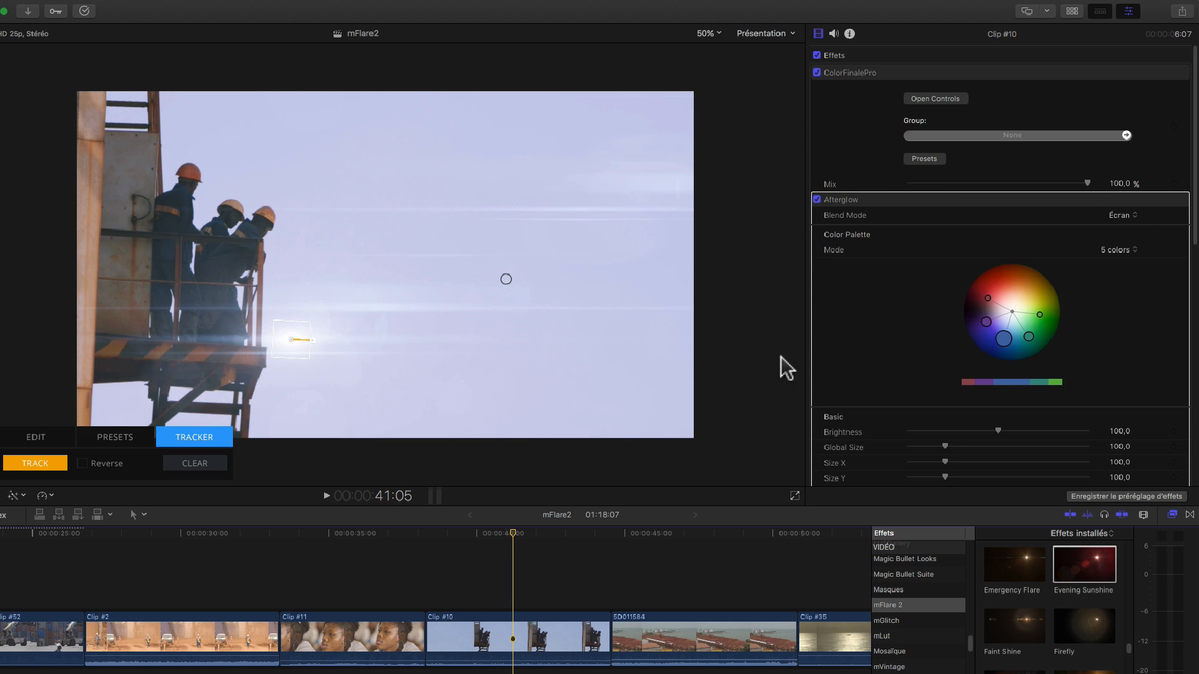
pyautogui.press('space')
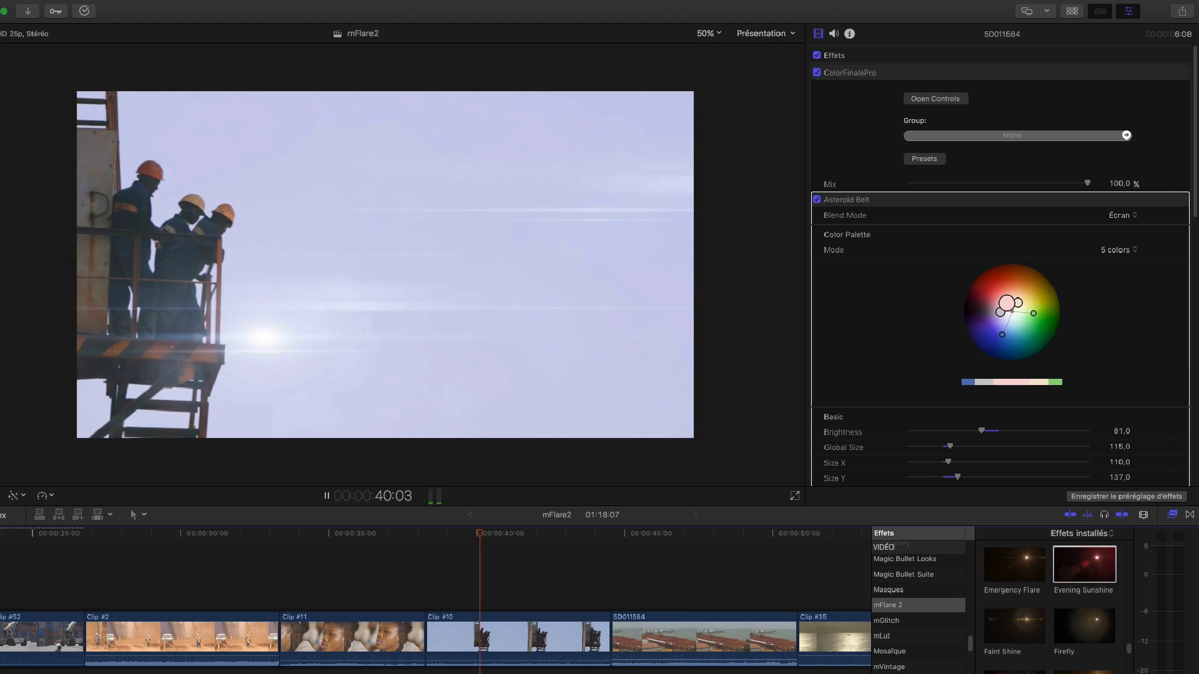
pyautogui.press('space')
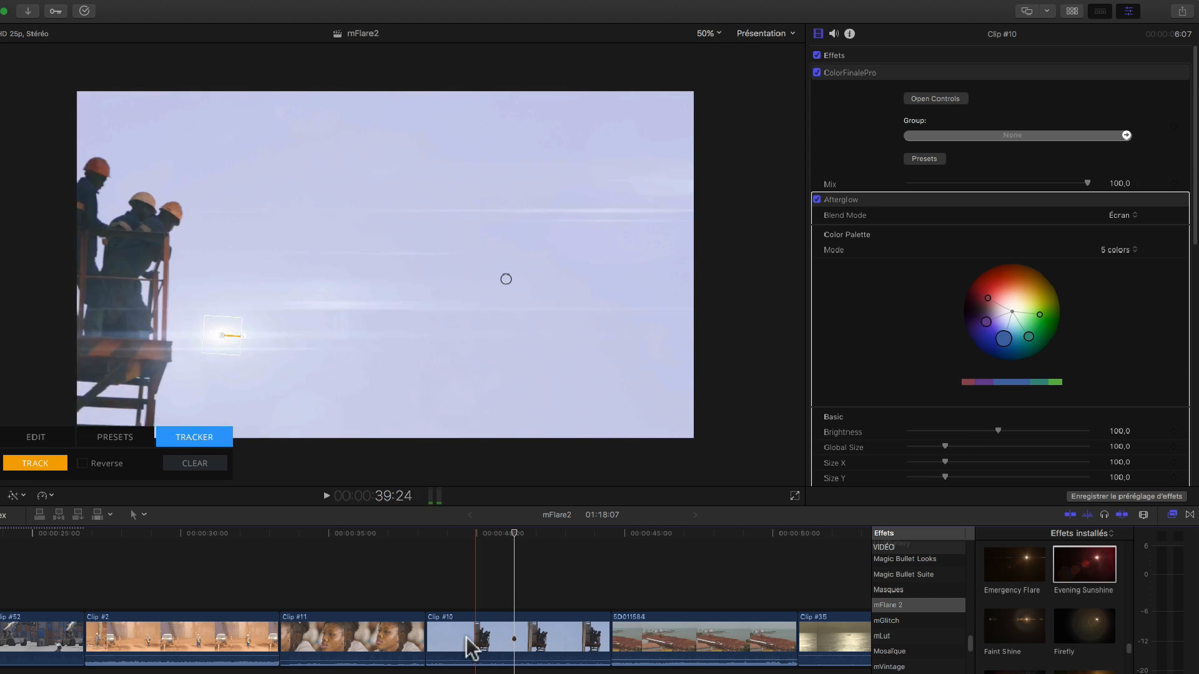
# Return to the waterfall clip, Clip #26, select it and toggle its Sparkling Glow effect.
pyautogui.hscroll(-15, 431, 599)
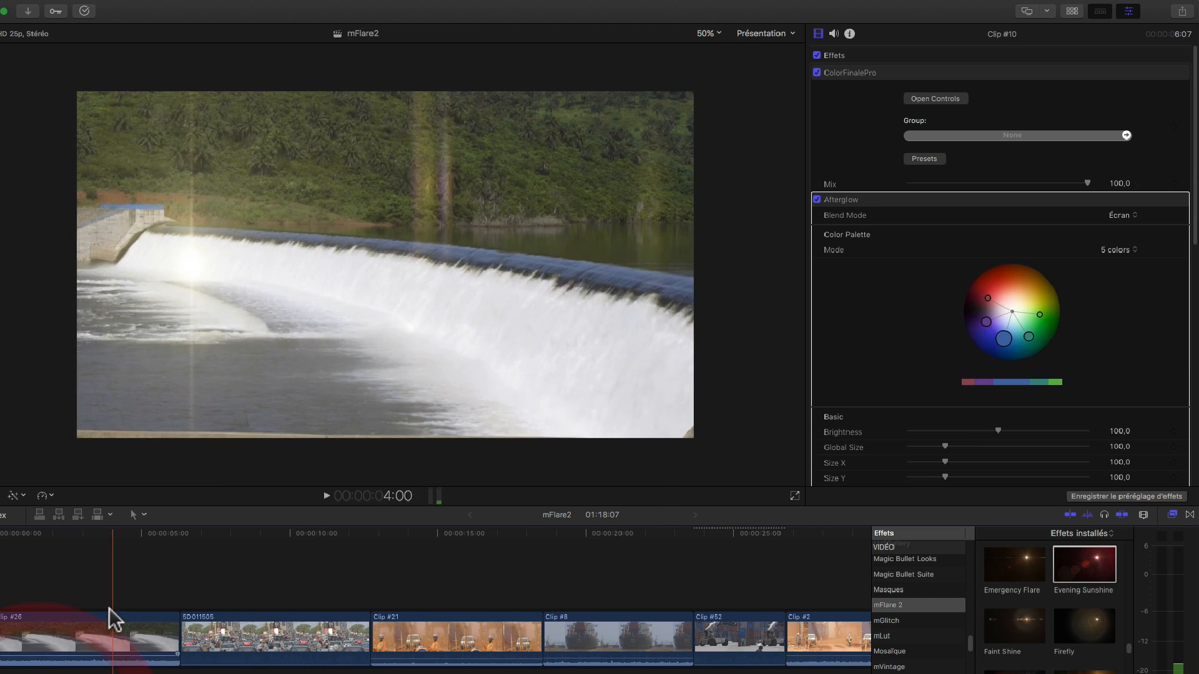
pyautogui.click(84, 584)
pyautogui.click(85, 637)
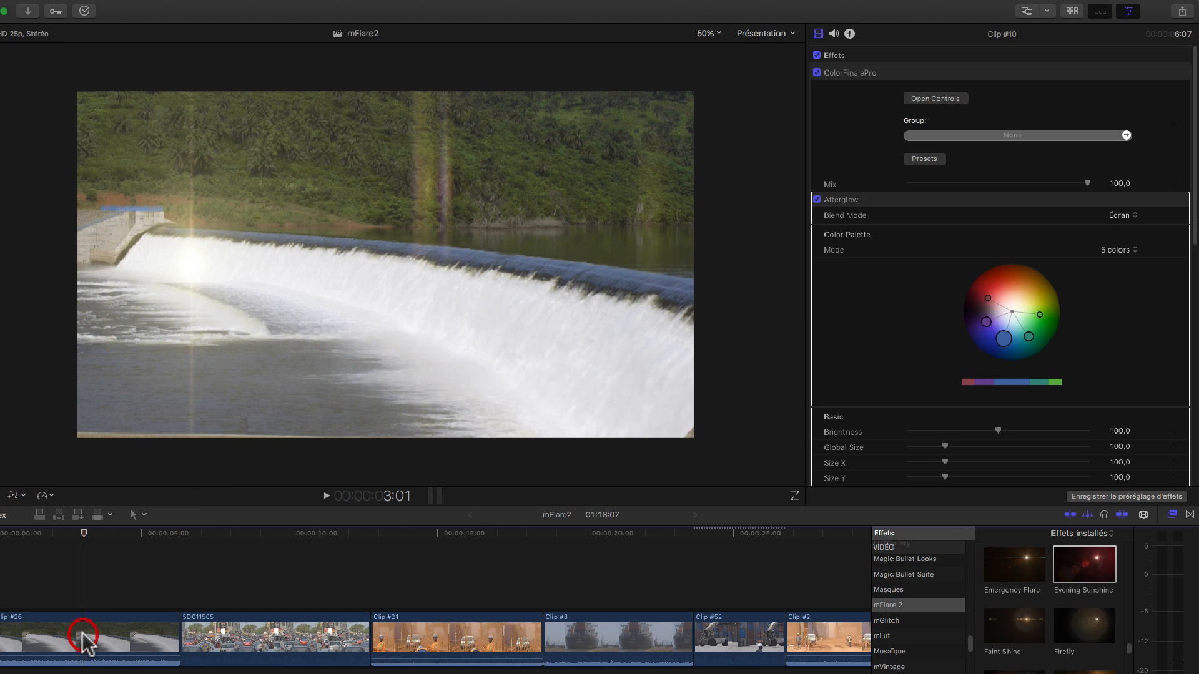
pyautogui.click(817, 199)
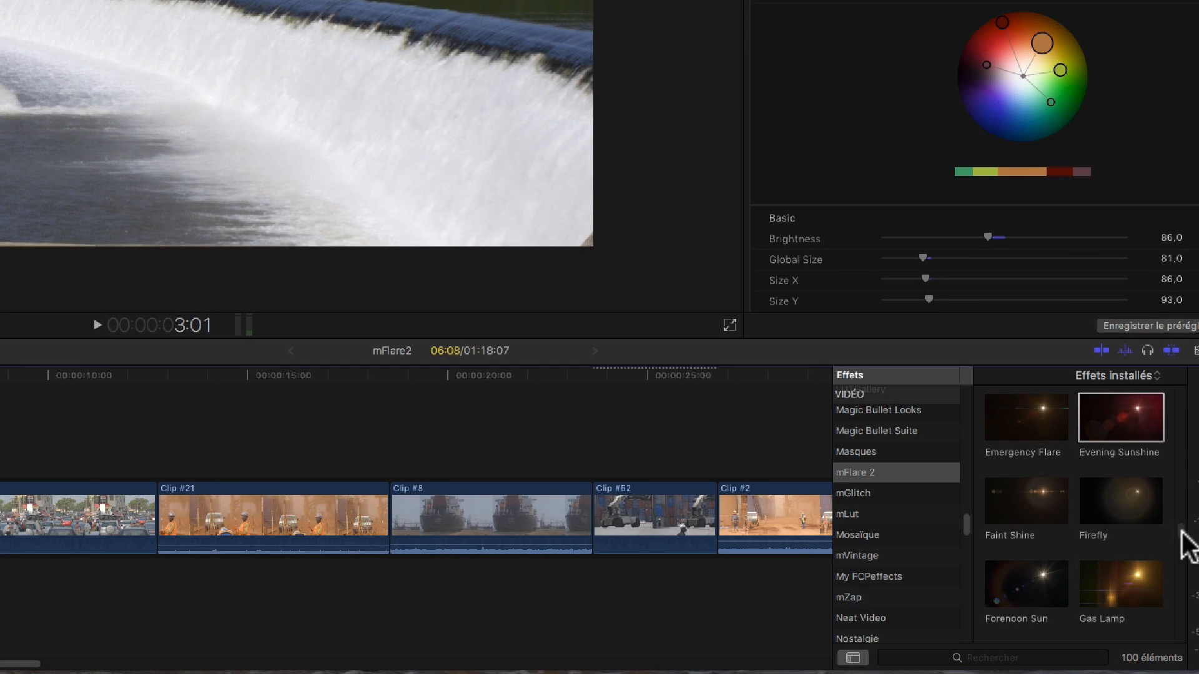
# Browse the Anamorphic presets in mFlare 2 and apply Dimmed Floodlight to Clip #26.
pyautogui.moveTo(1185, 549); pyautogui.dragTo(1193, 384)
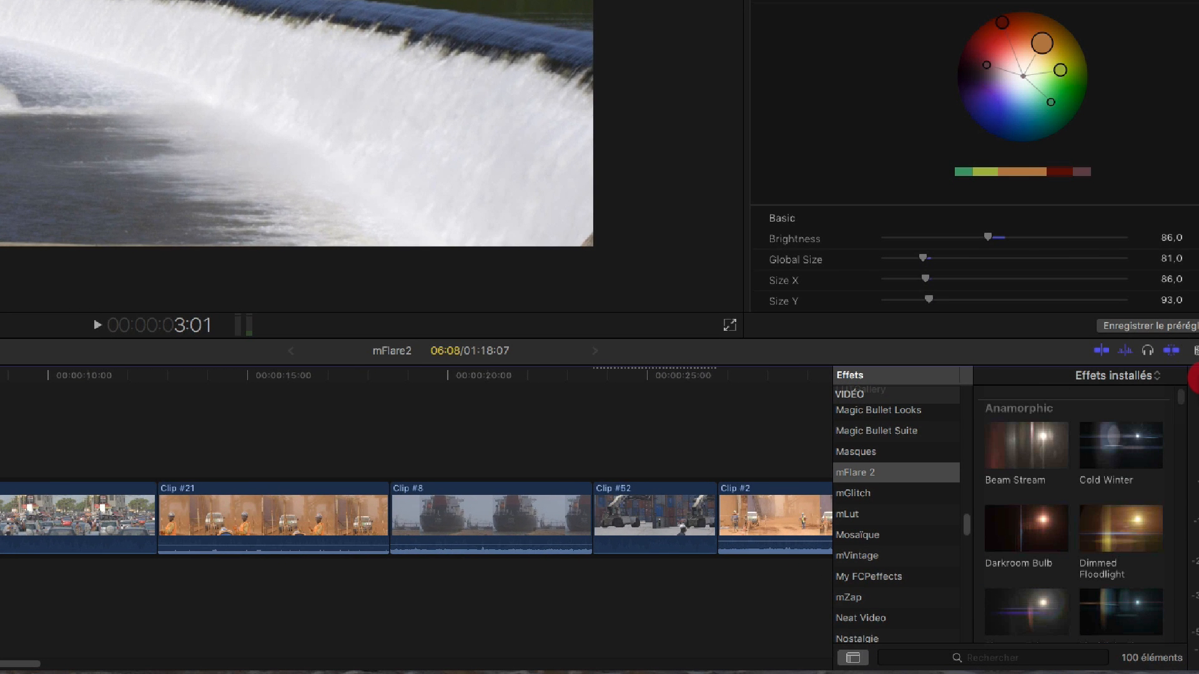
pyautogui.scroll(-5, 1188, 409)
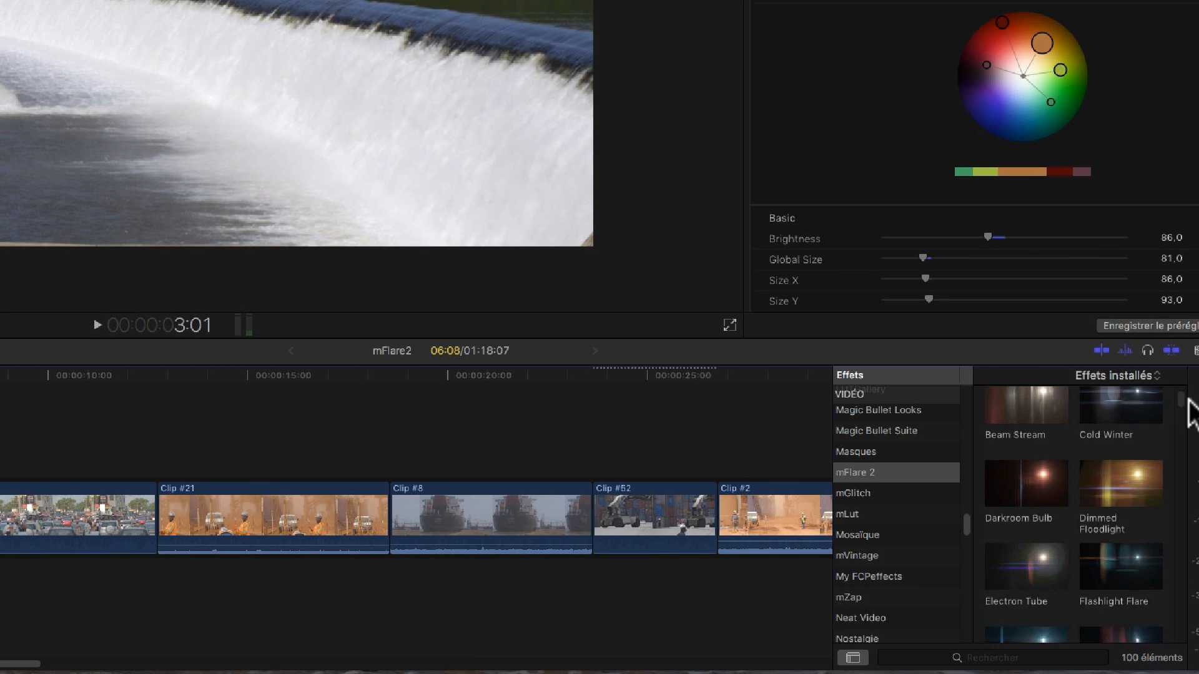
pyautogui.scroll(2, 1188, 412)
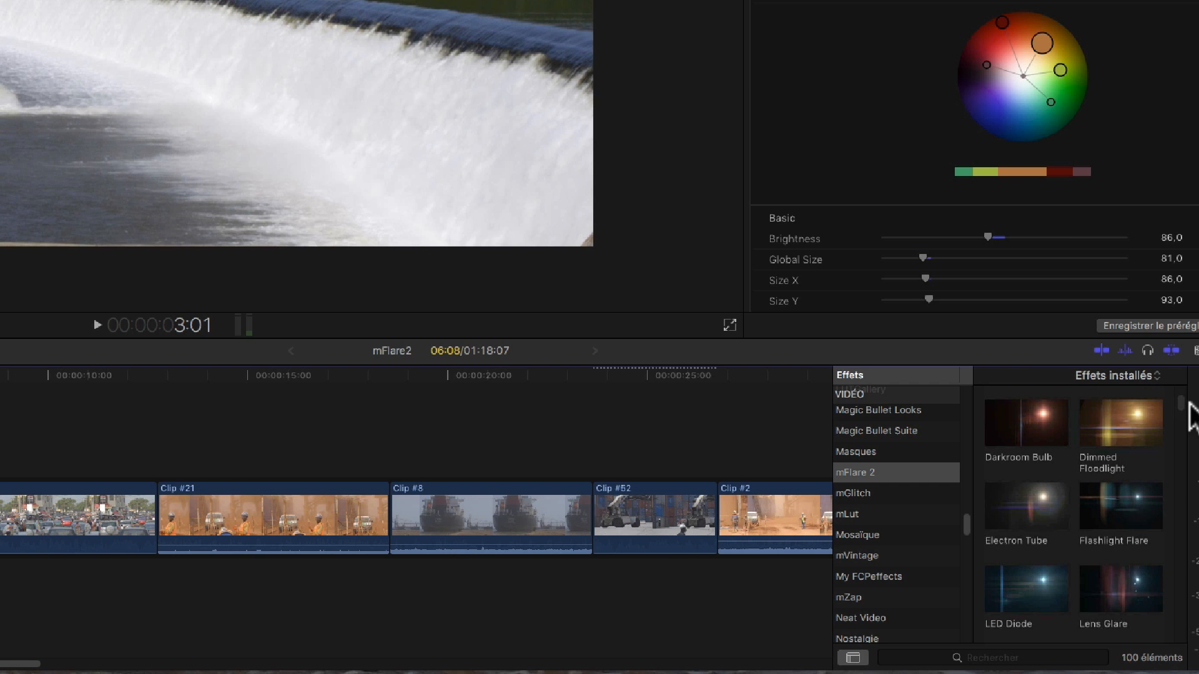
pyautogui.click(1134, 417)
pyautogui.moveTo(1134, 417); pyautogui.dragTo(147, 605)
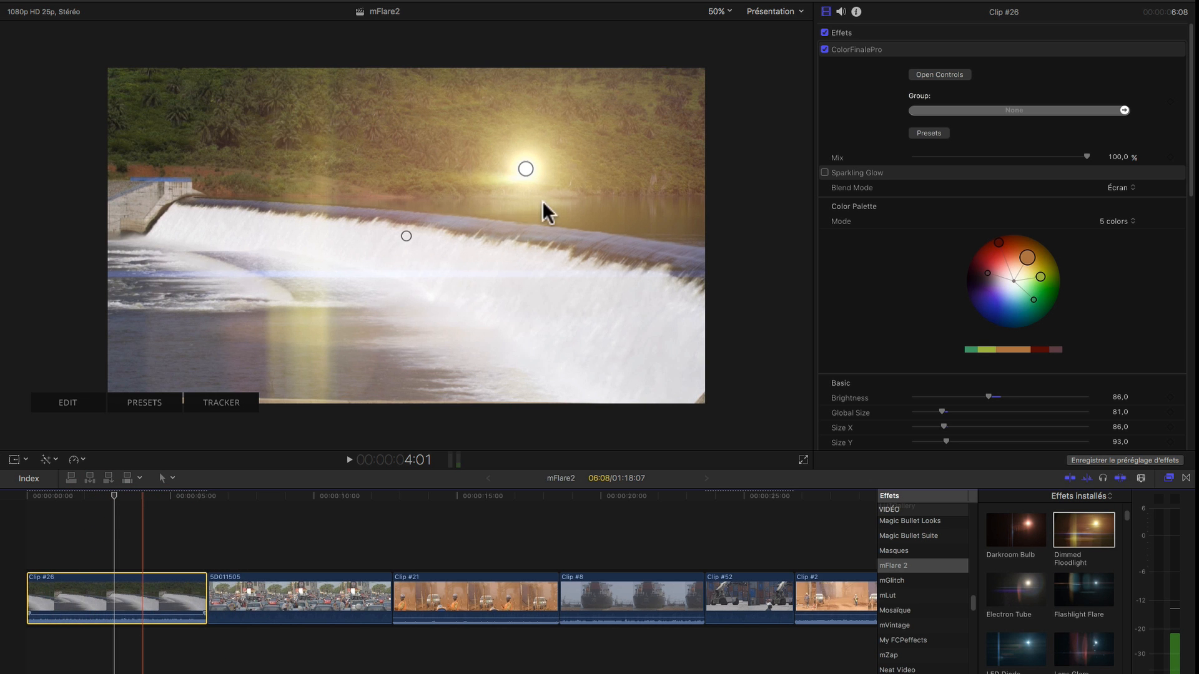
# Move the flare's light source onto the lower right of the waterfall and shift its center point slightly left, then go to frame 2:13.
pyautogui.moveTo(532, 170)
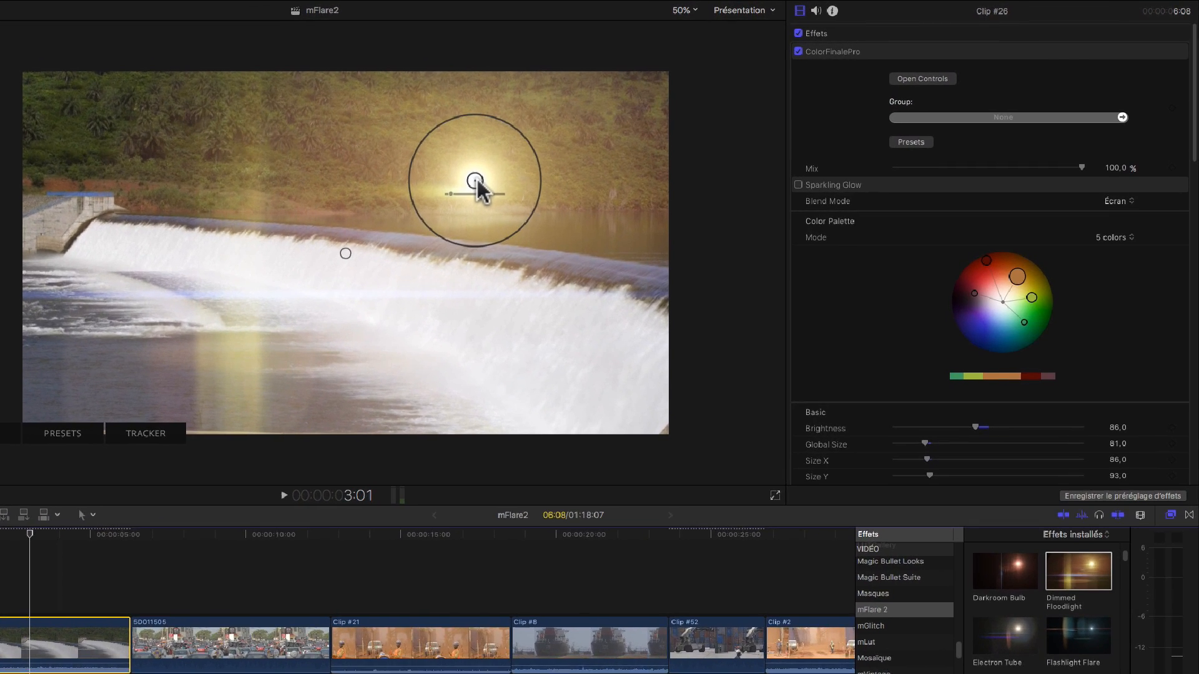
pyautogui.moveTo(471, 180); pyautogui.dragTo(589, 361)
pyautogui.moveTo(337, 255)
pyautogui.mouseDown()
pyautogui.moveTo(294, 201)
pyautogui.moveTo(324, 226)
pyautogui.moveTo(278, 264)
pyautogui.moveTo(304, 269)
pyautogui.mouseUp()
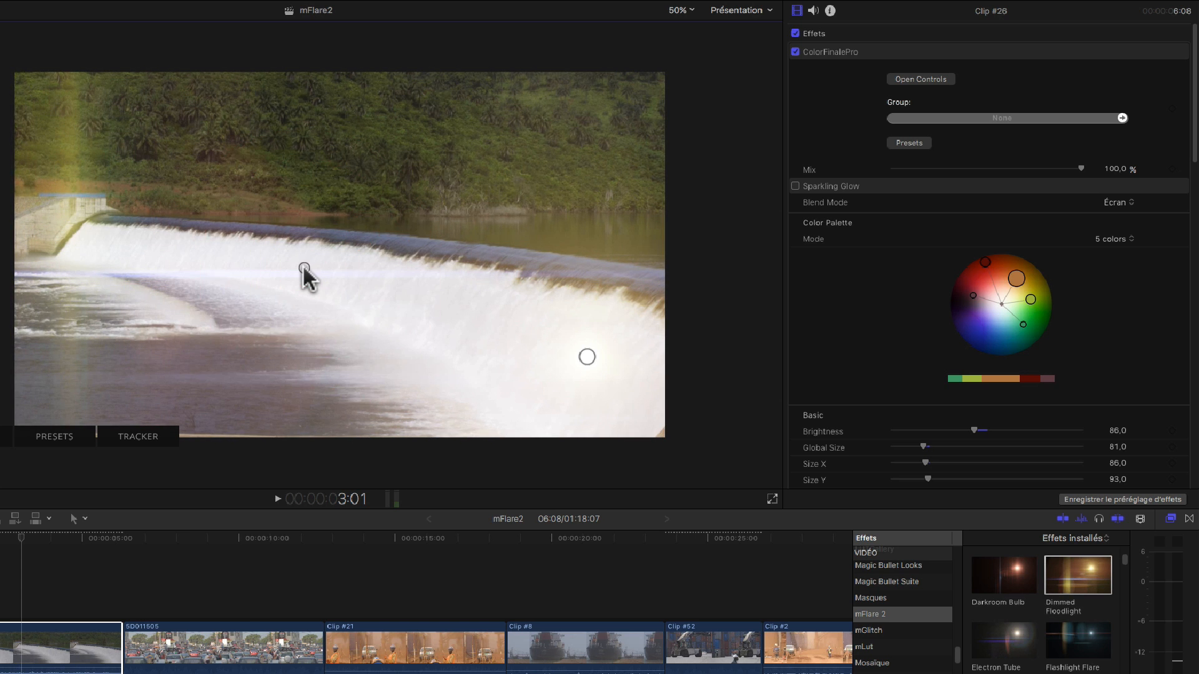
pyautogui.click(6, 547)
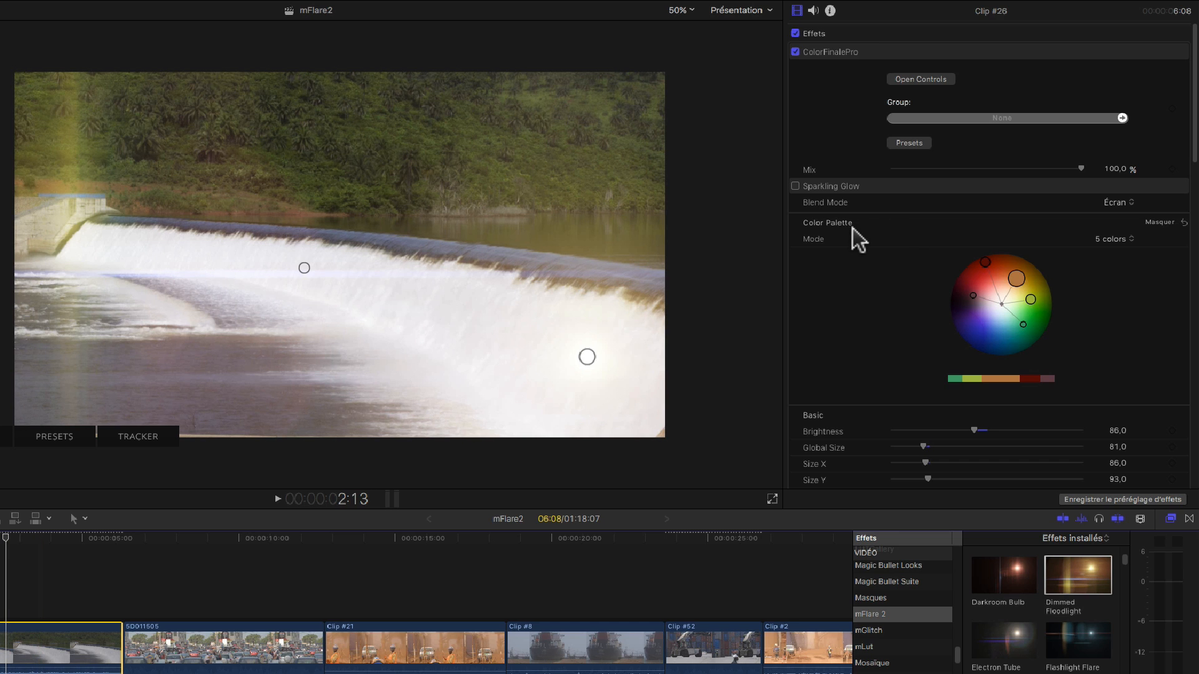
# Collapse the Sparkling Glow parameters to bring up those of Dimmed Floodlight.
pyautogui.scroll(-5, 852, 316)
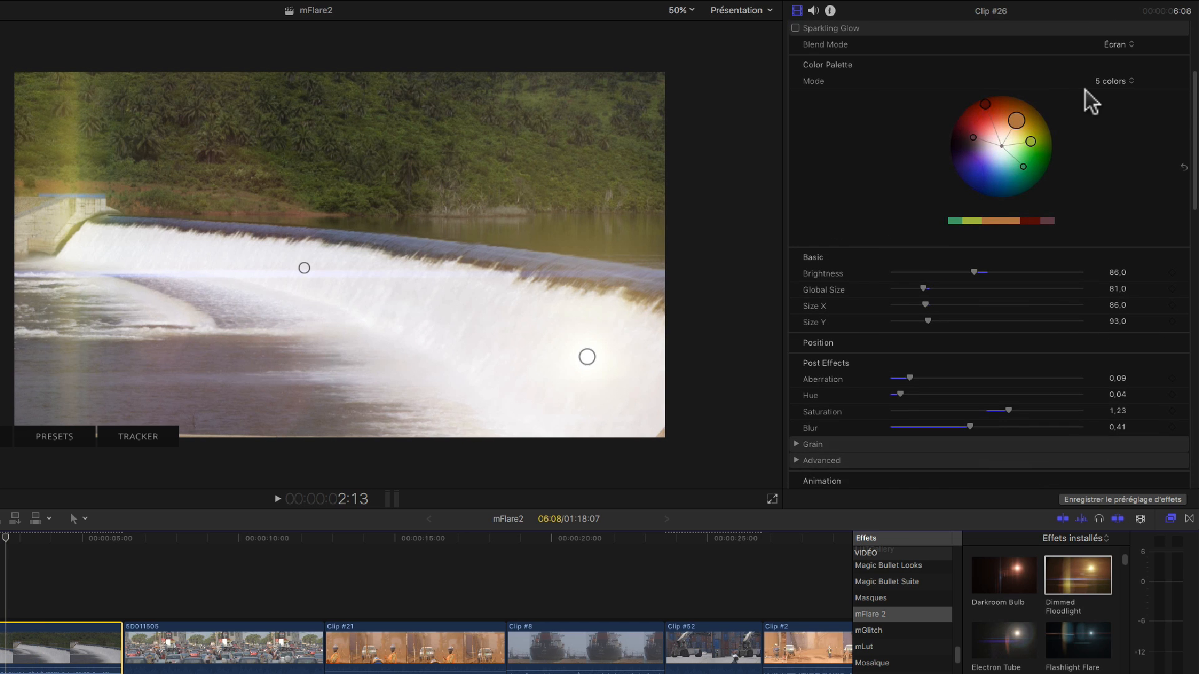
pyautogui.scroll(3, 1085, 89)
pyautogui.click(1161, 90)
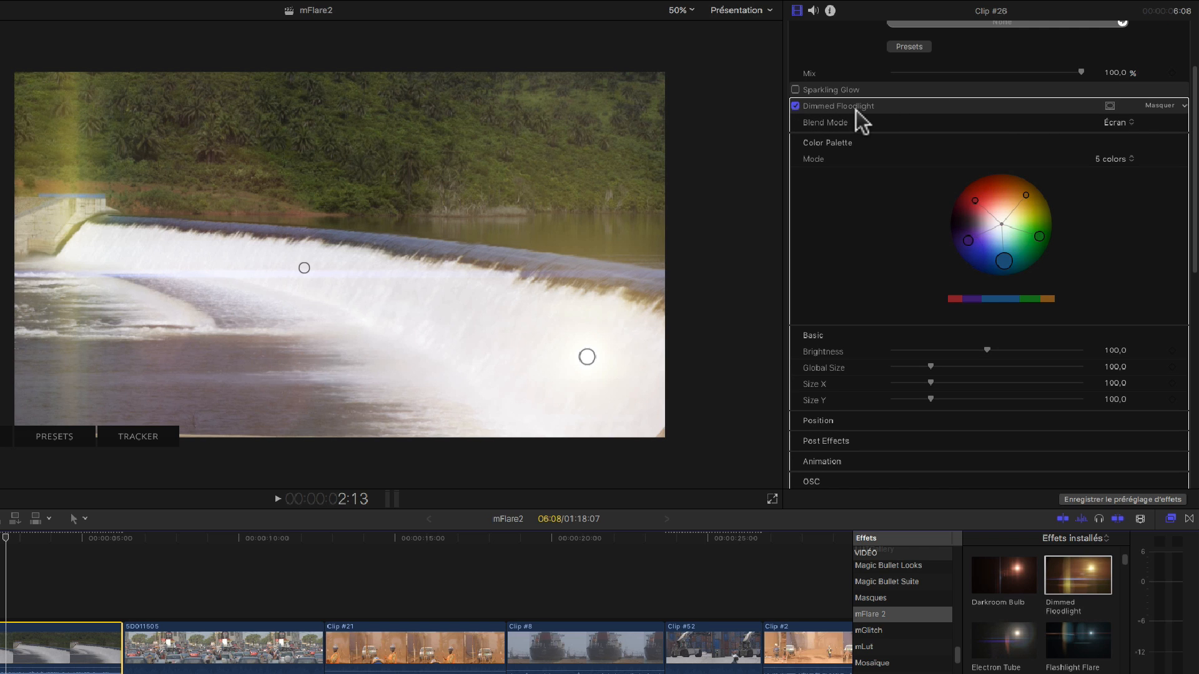
# Try the Densité couleur - blend mode on Dimmed Floodlight and restore Écran.
pyautogui.click(1122, 120)
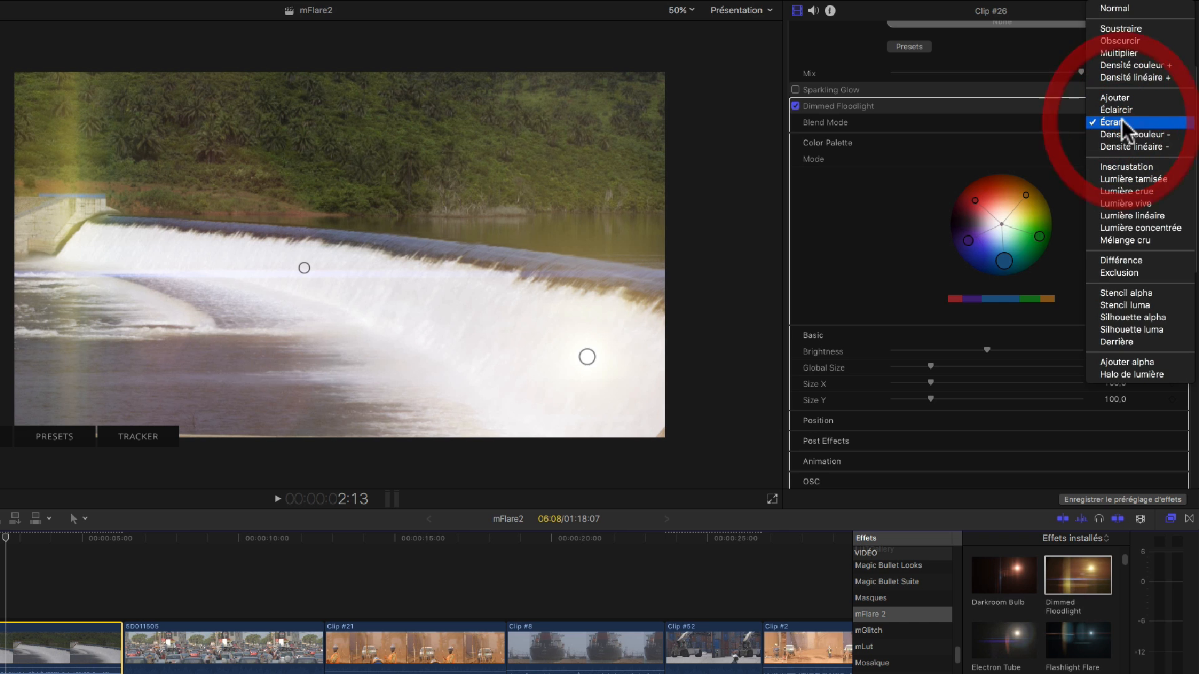
pyautogui.click(1121, 133)
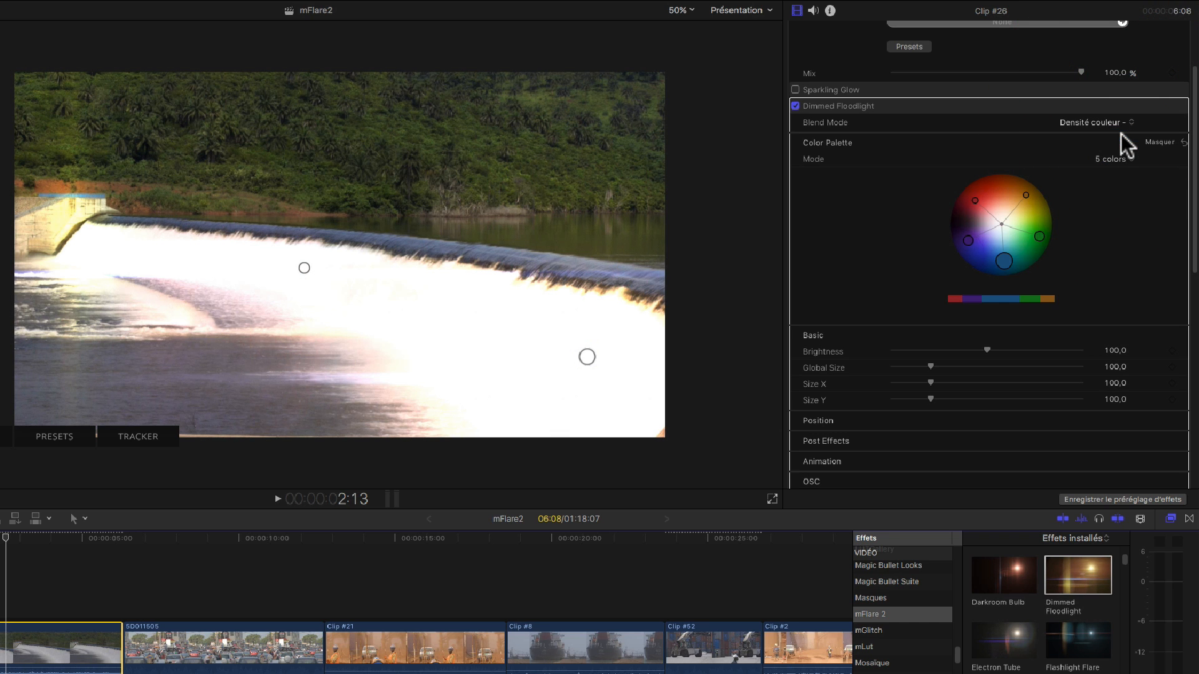
pyautogui.click(1121, 123)
pyautogui.click(1111, 109)
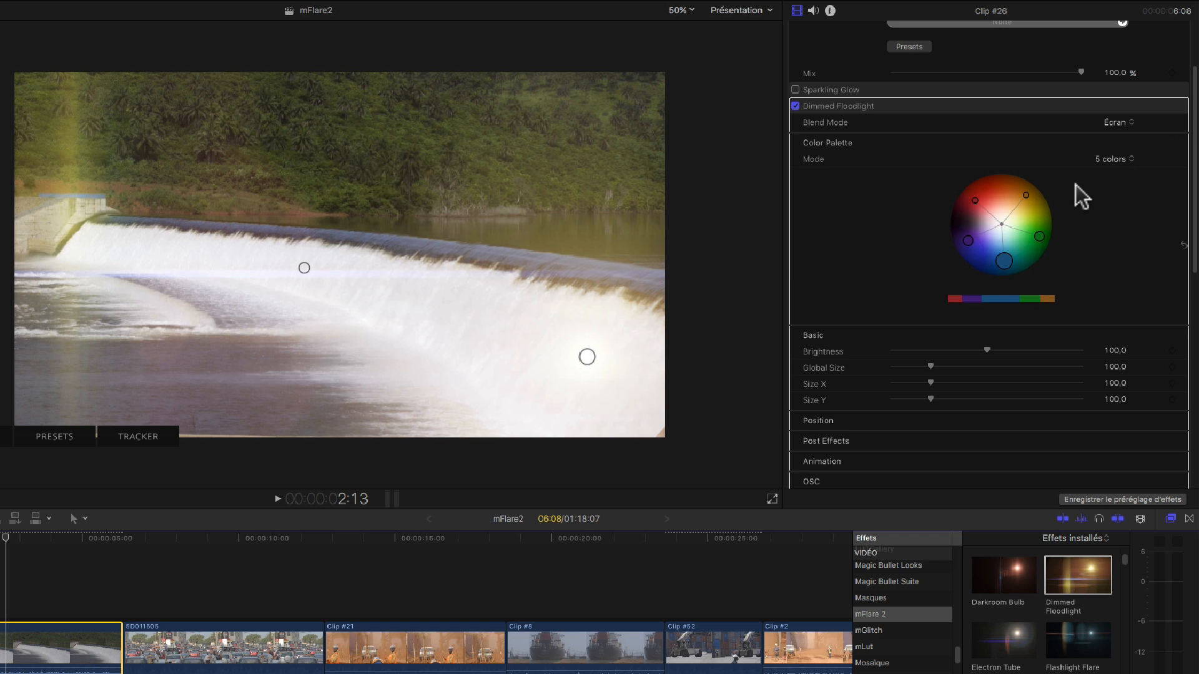
# Adjust the five-color palette slightly, then try the 3 colors mode with one handle shifted to pale orange.
pyautogui.moveTo(1004, 262)
pyautogui.mouseDown()
pyautogui.moveTo(968, 258)
pyautogui.moveTo(1011, 230)
pyautogui.moveTo(1005, 260)
pyautogui.mouseUp()
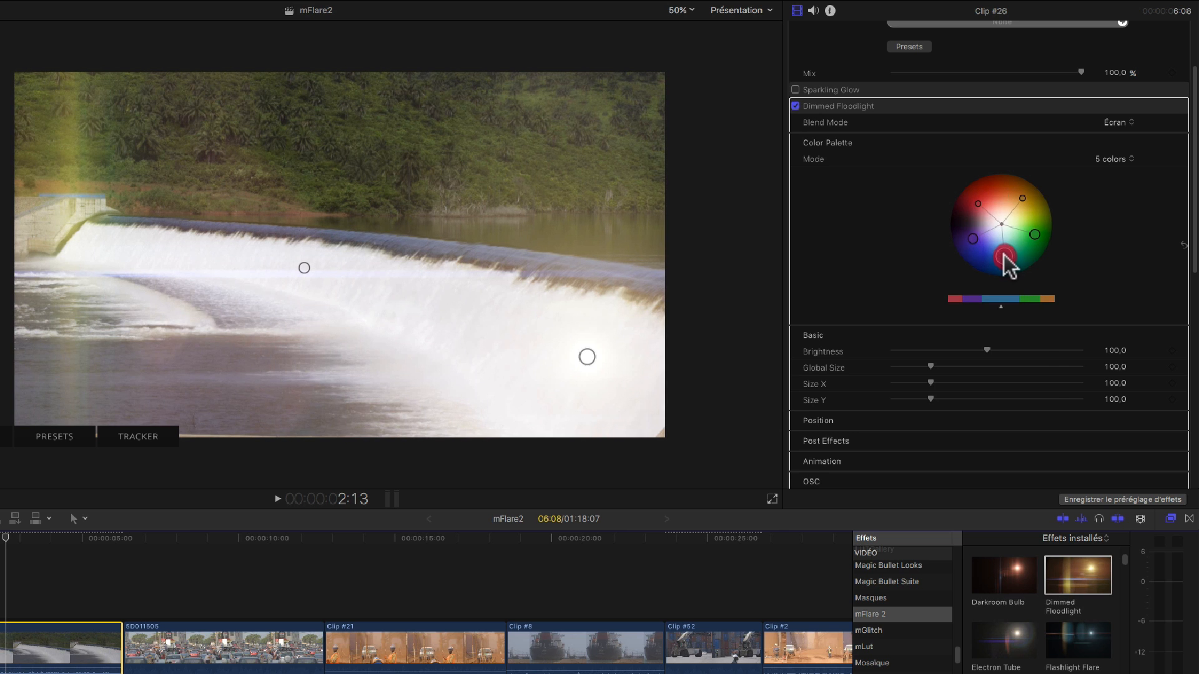
pyautogui.click(1108, 159)
pyautogui.click(1111, 146)
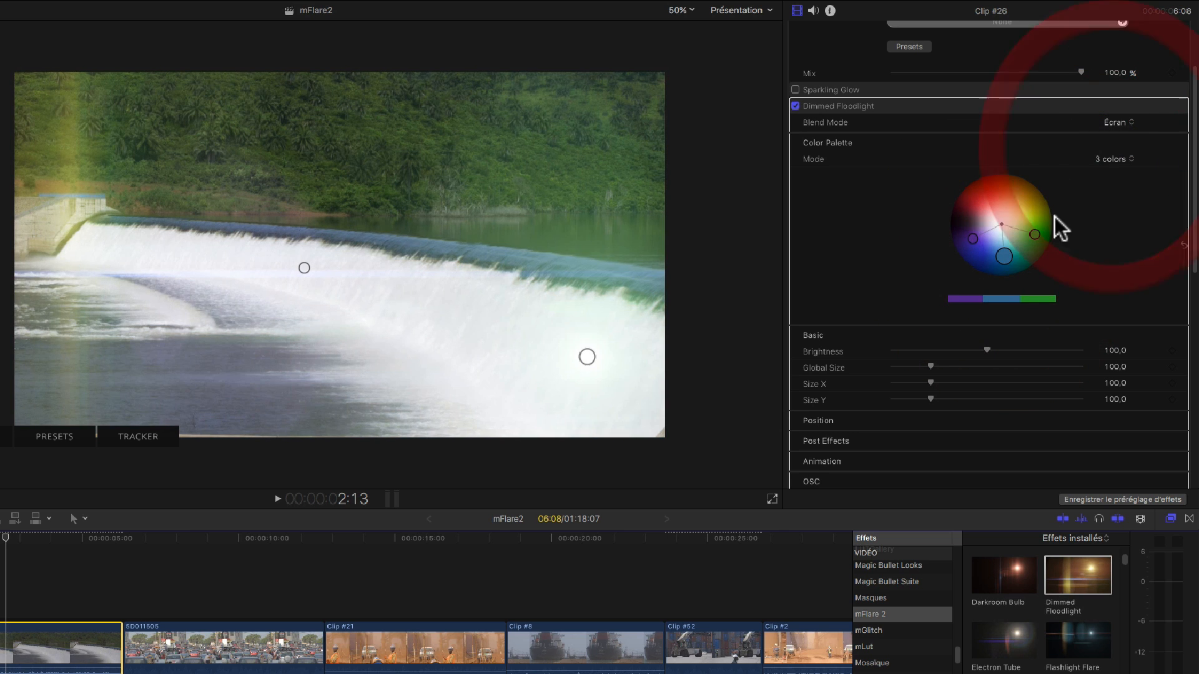
pyautogui.moveTo(1031, 238); pyautogui.dragTo(1016, 210)
# Set the Color Palette mode to Single and choose a pale cream color for the flare.
pyautogui.click(1108, 159)
pyautogui.click(1108, 143)
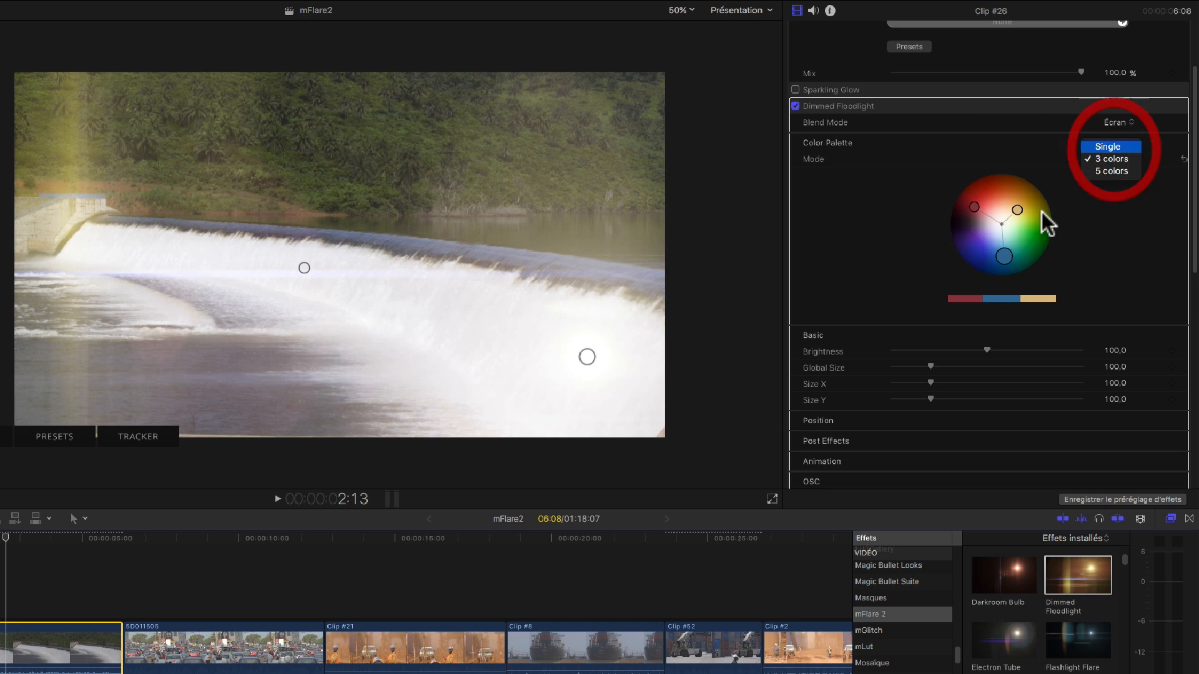
pyautogui.moveTo(1003, 260); pyautogui.dragTo(1014, 216)
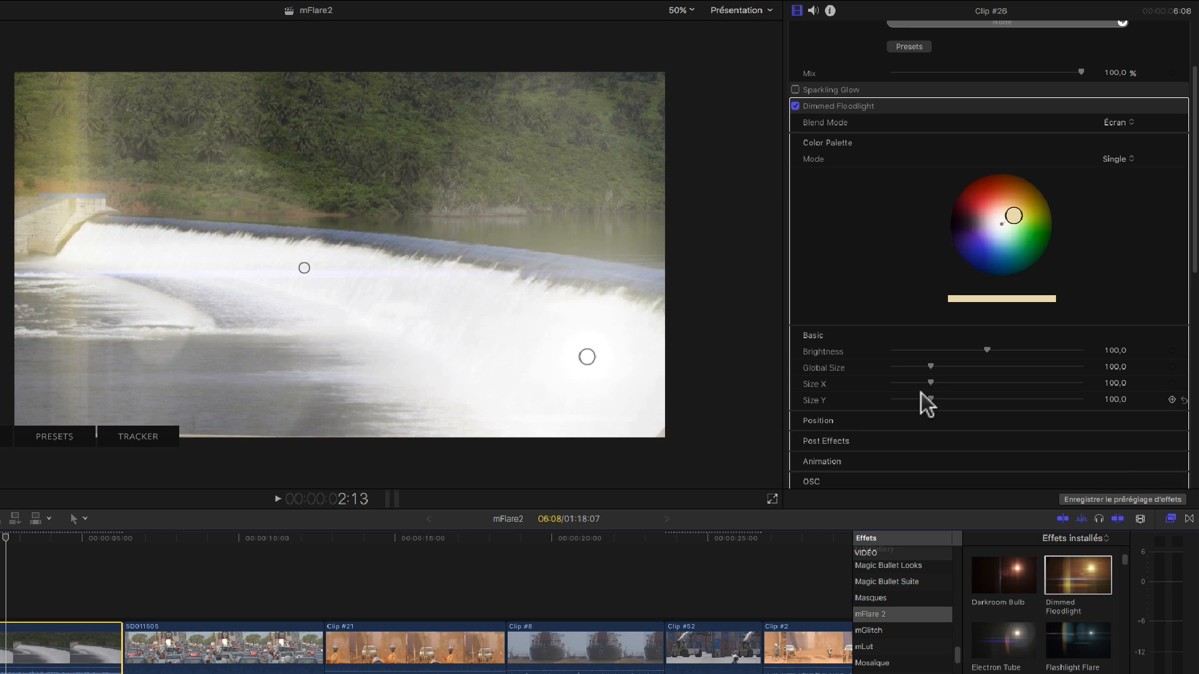
# Set the flare's Brightness to 67, Global Size to 77, Size X to 106 and Size Y to 79.
pyautogui.moveTo(987, 350); pyautogui.dragTo(955, 348)
pyautogui.scroll(-3, 971, 378)
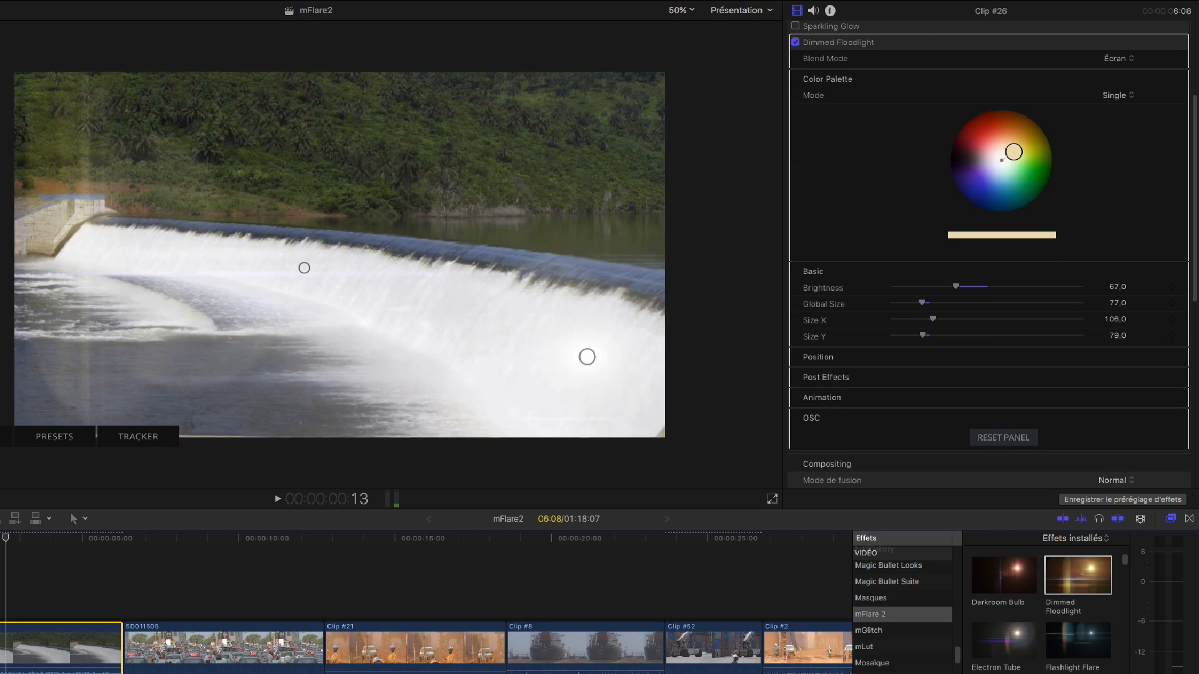
# Expand the flare's Position section with its Points values, and the Post Effects section.
pyautogui.click(1156, 355)
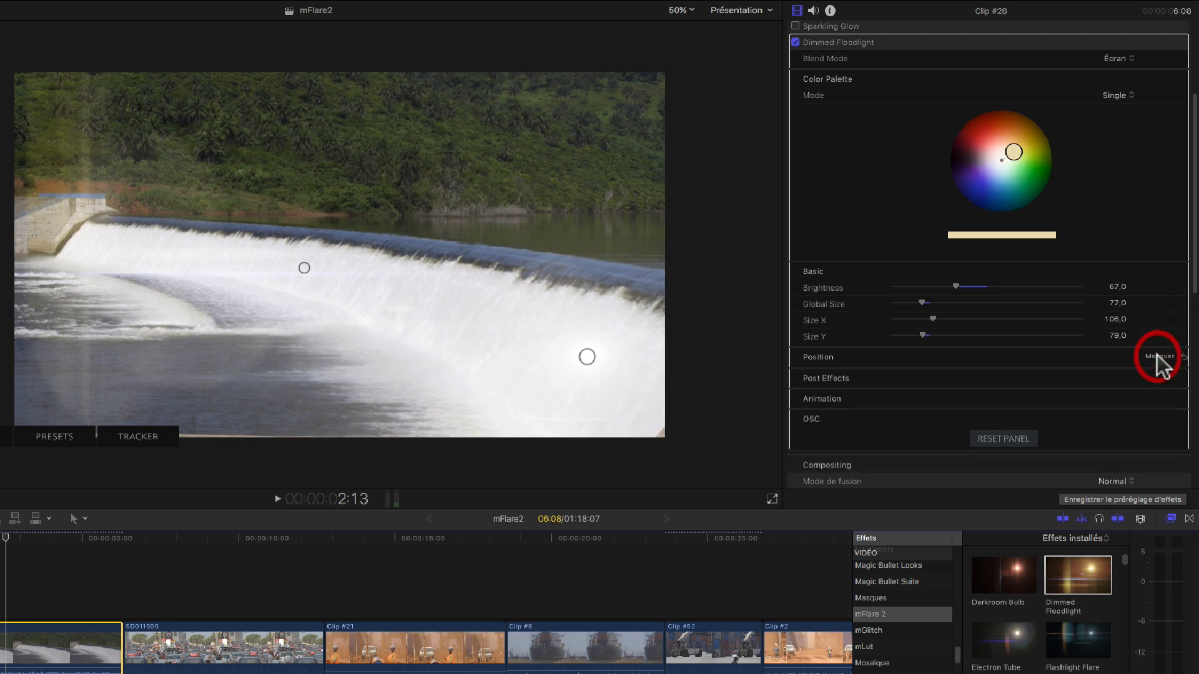
pyautogui.click(796, 387)
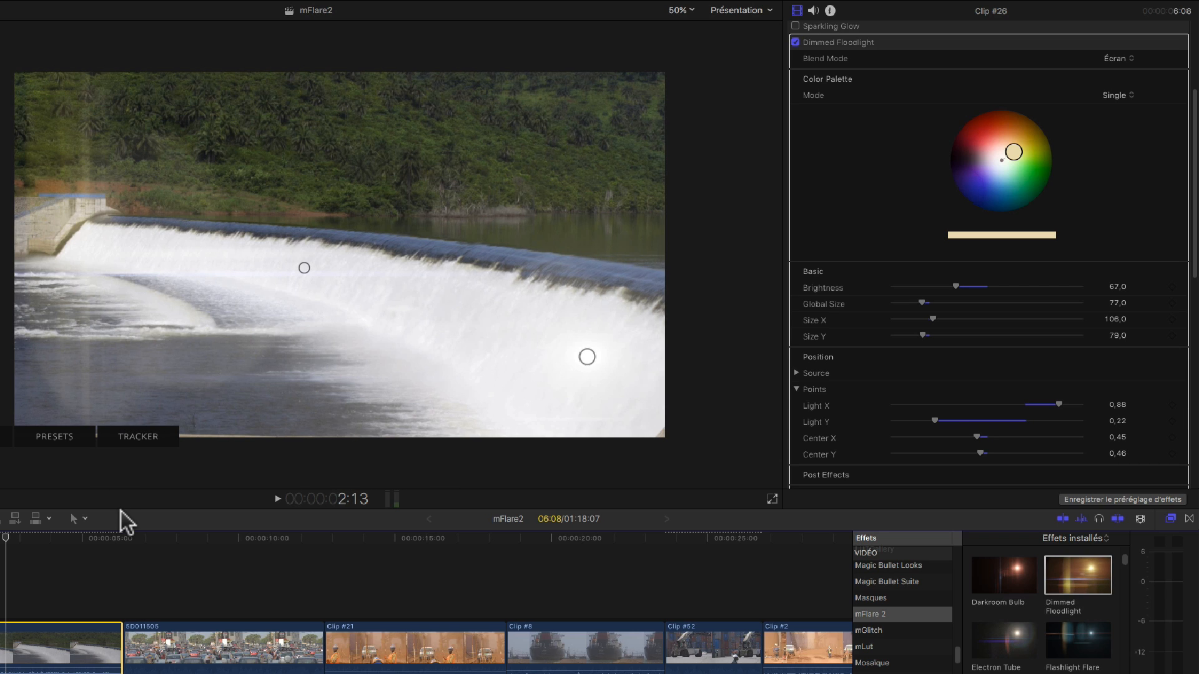
pyautogui.scroll(-5, 905, 362)
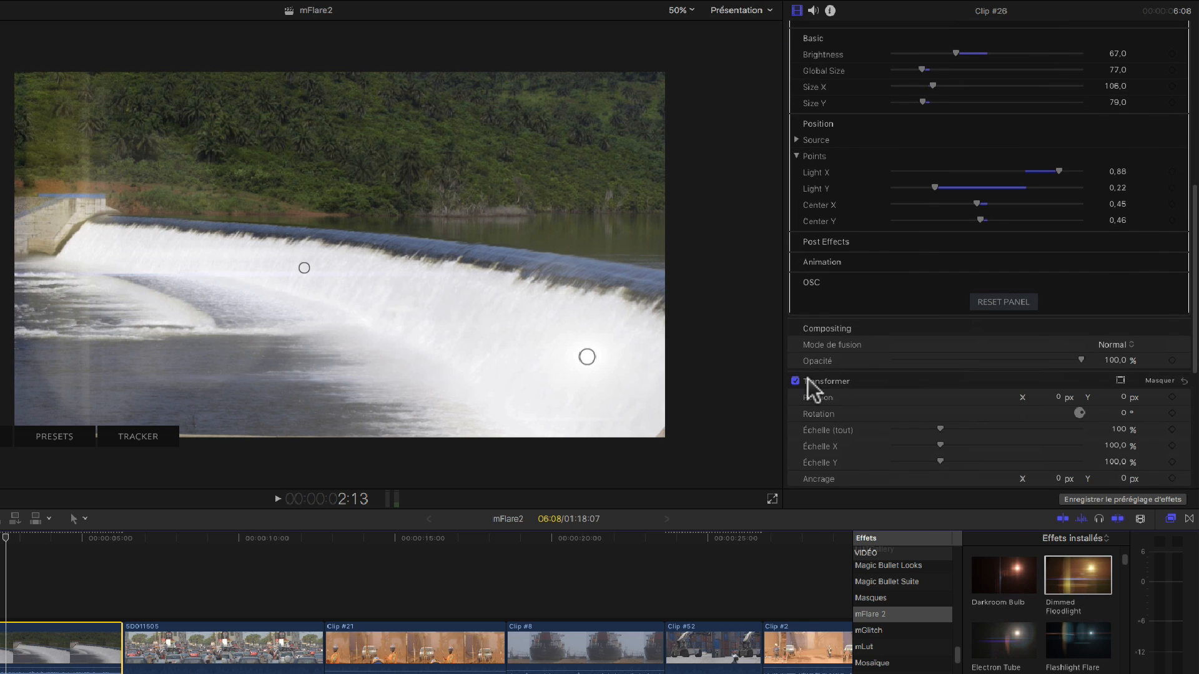
pyautogui.click(1162, 242)
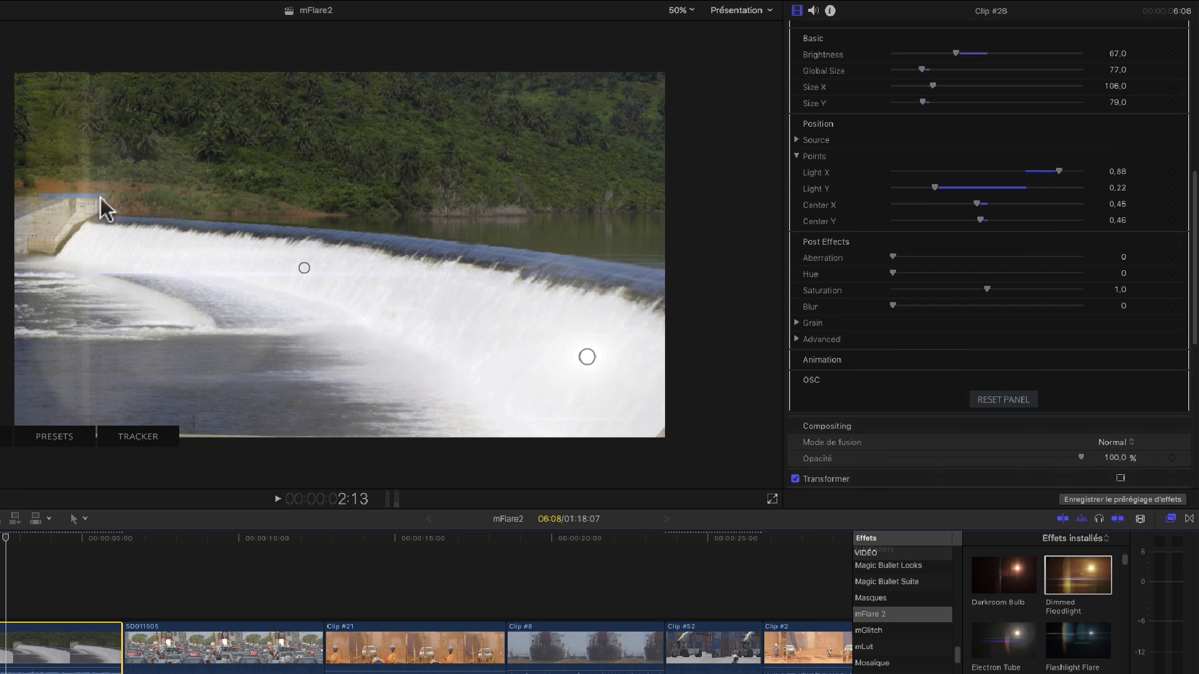
# Try Aberration values of 0.68, 0 and 0.1 on the flare.
pyautogui.moveTo(893, 257); pyautogui.dragTo(1024, 262)
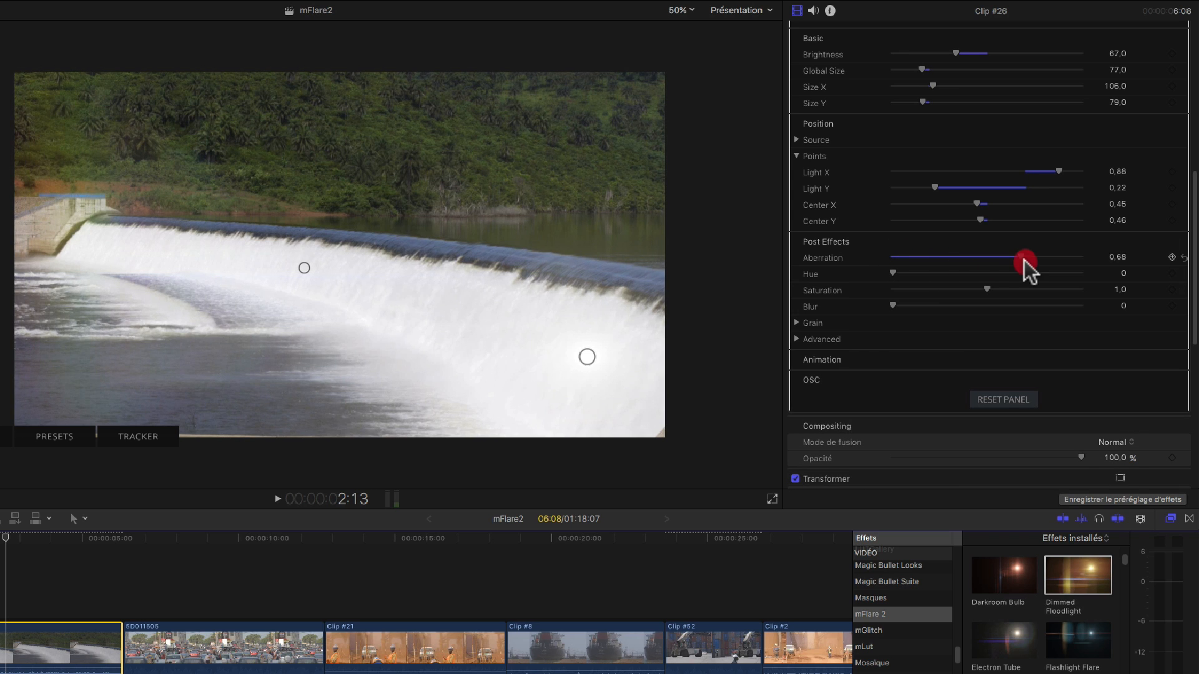
pyautogui.moveTo(934, 266); pyautogui.dragTo(874, 270)
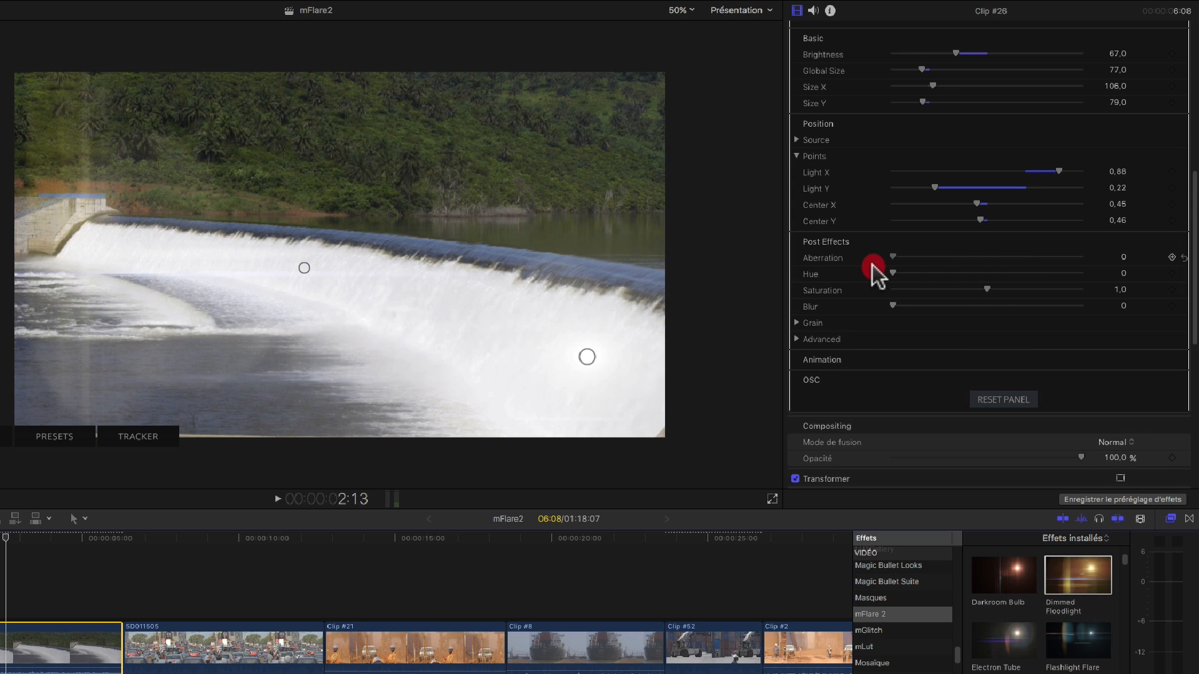
pyautogui.click(908, 257)
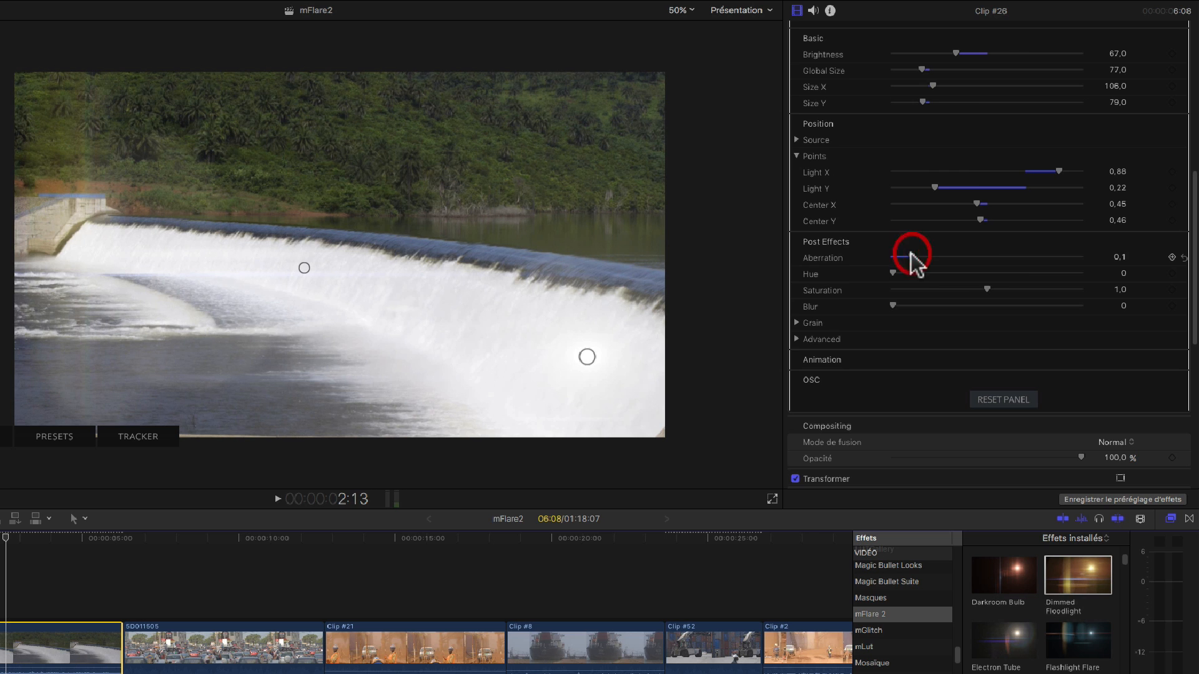
# Set the flare's Aberration to 0, Hue to 0.01, Saturation to 1.1 and Blur to 0.56.
pyautogui.moveTo(892, 272); pyautogui.dragTo(1105, 290)
pyautogui.moveTo(920, 254); pyautogui.dragTo(824, 269)
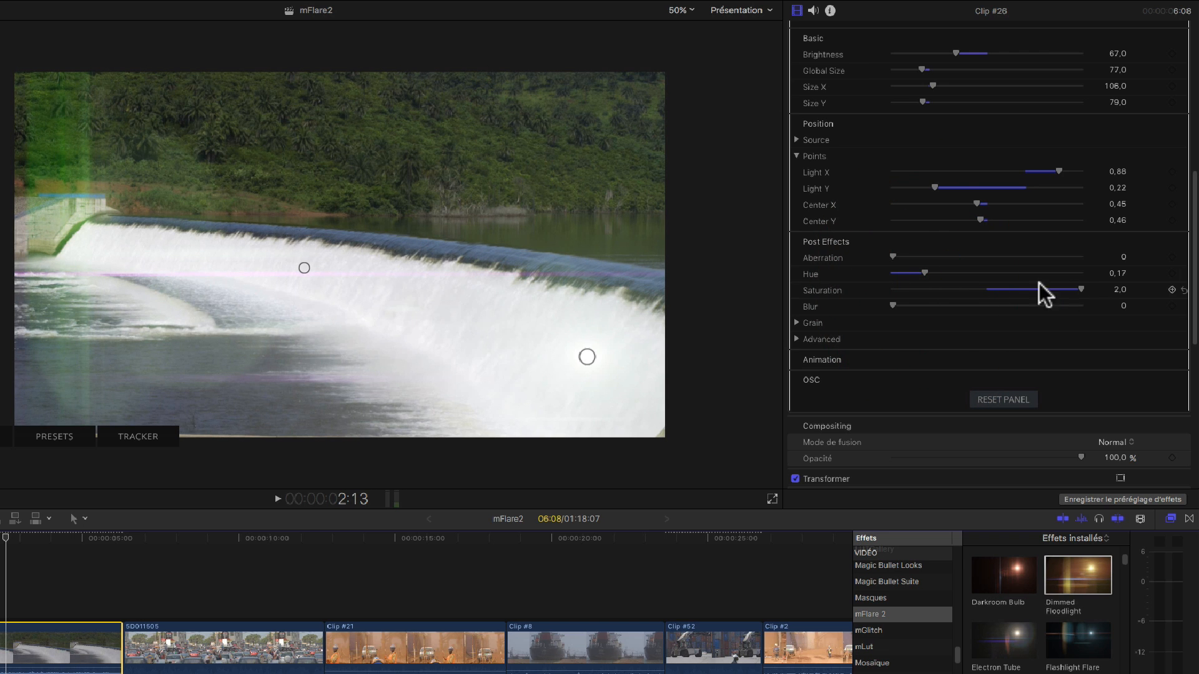
pyautogui.moveTo(922, 272); pyautogui.dragTo(946, 289)
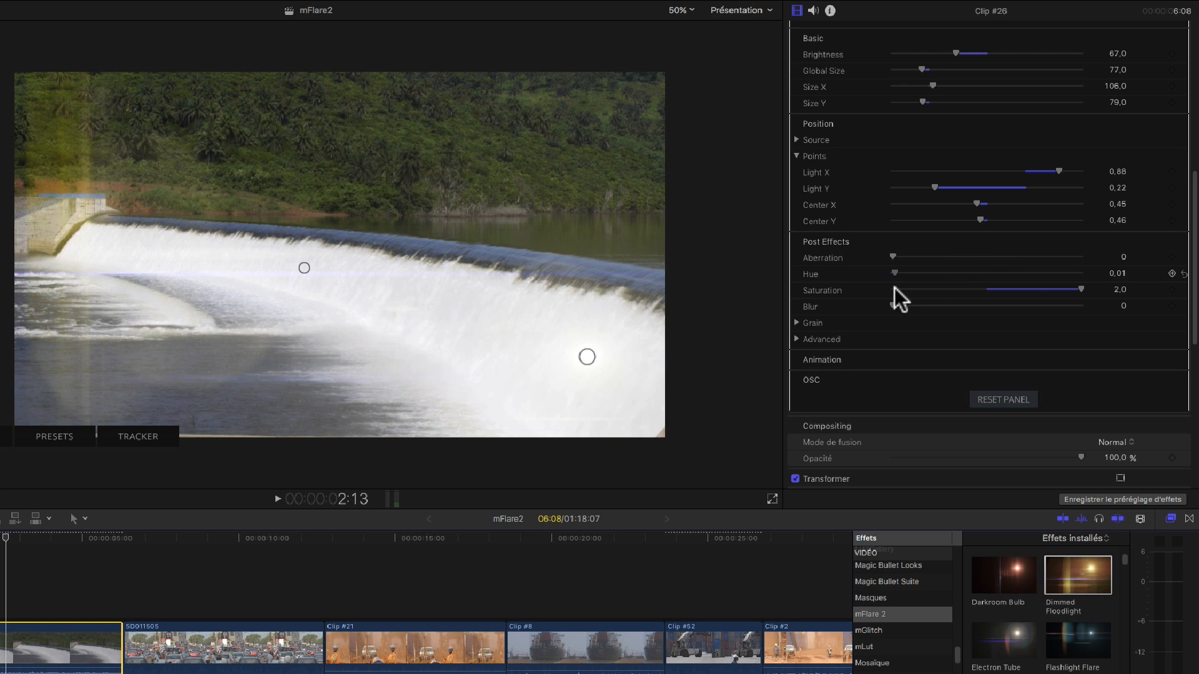
pyautogui.moveTo(1037, 293)
pyautogui.mouseDown()
pyautogui.moveTo(980, 291)
pyautogui.moveTo(996, 289)
pyautogui.mouseUp()
pyautogui.moveTo(894, 306)
pyautogui.mouseDown()
pyautogui.moveTo(1057, 306)
pyautogui.moveTo(998, 310)
pyautogui.mouseUp()
# Nudge the flare's light source to 0.88, 0.24 and its center point to 0.49, 0.47.
pyautogui.moveTo(586, 355); pyautogui.dragTo(583, 350)
pyautogui.moveTo(304, 268); pyautogui.dragTo(329, 264)
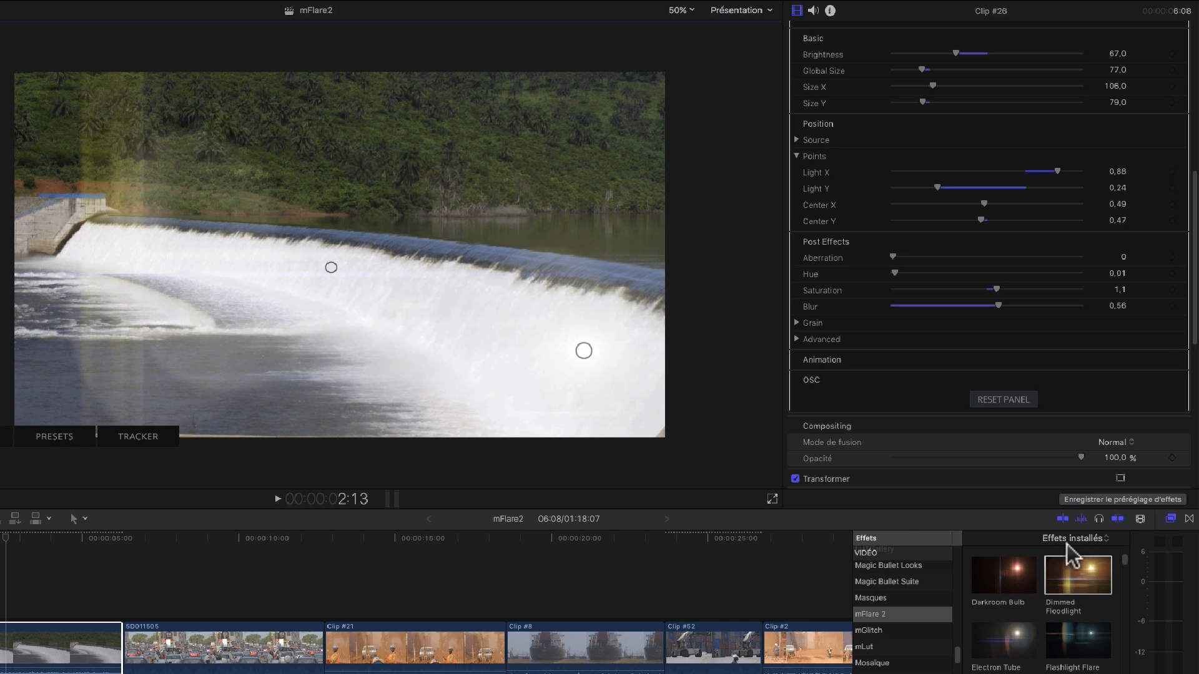
# Open the flare's presets browser, preview Cold Winter, switch back to Dimmed Floodlight and close the browser.
pyautogui.click(28, 442)
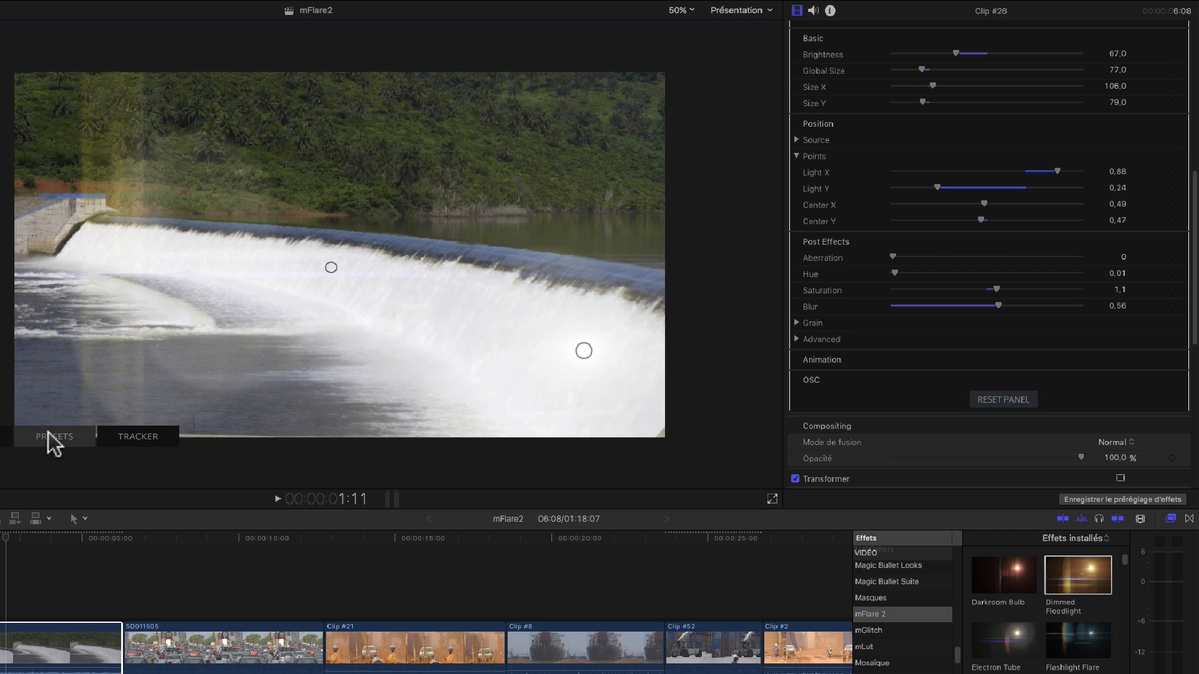
pyautogui.click(50, 442)
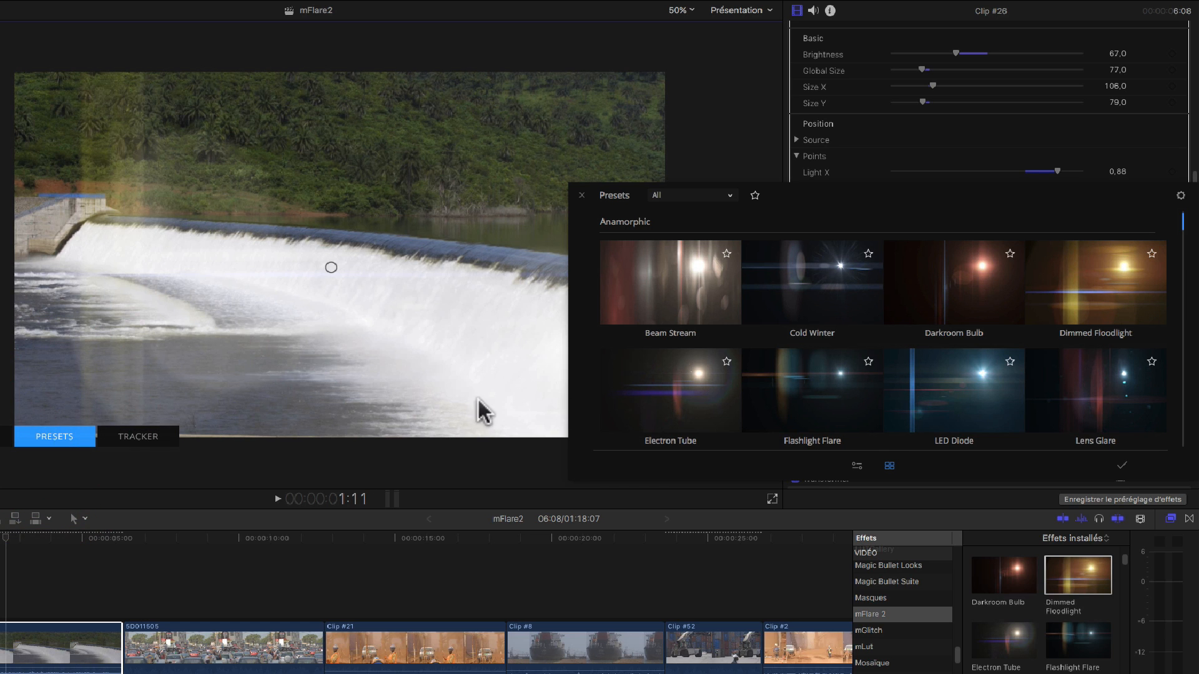
pyautogui.click(838, 277)
pyautogui.click(819, 272)
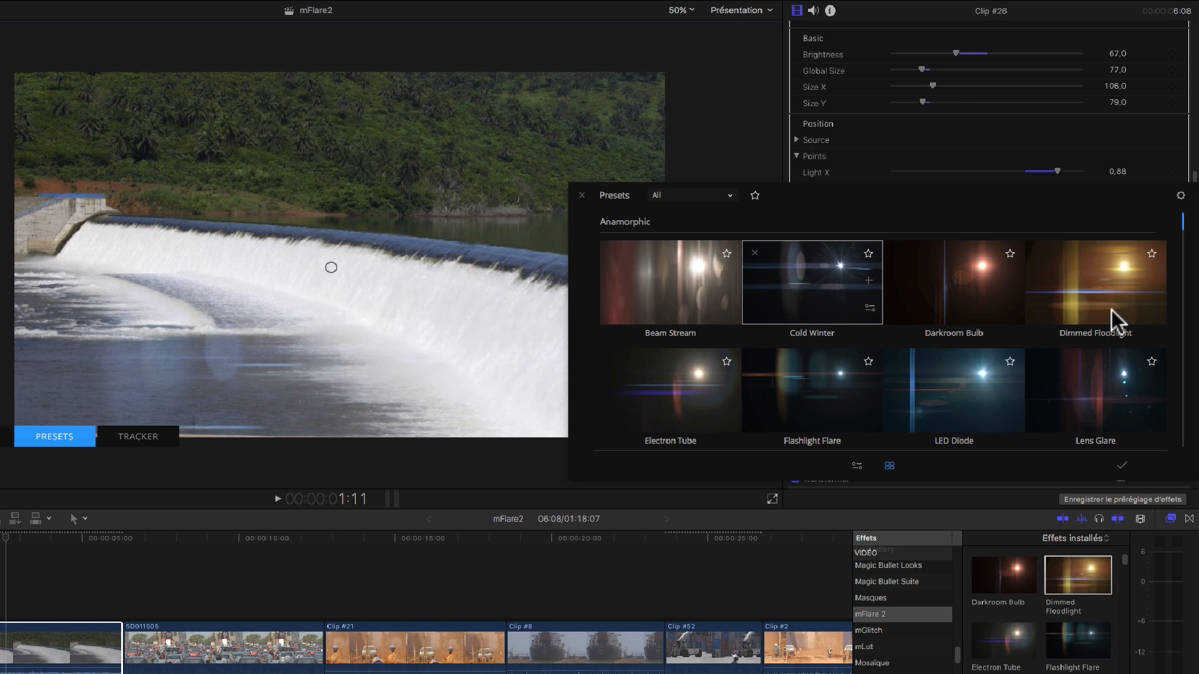
pyautogui.click(1081, 270)
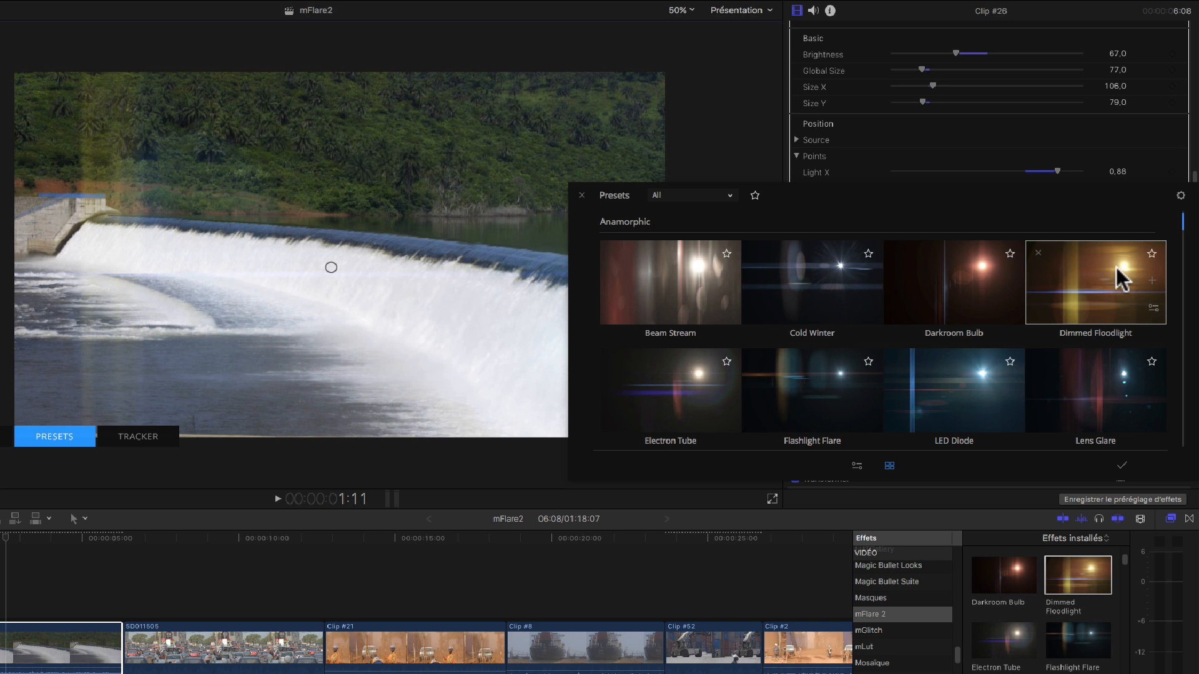
pyautogui.click(581, 192)
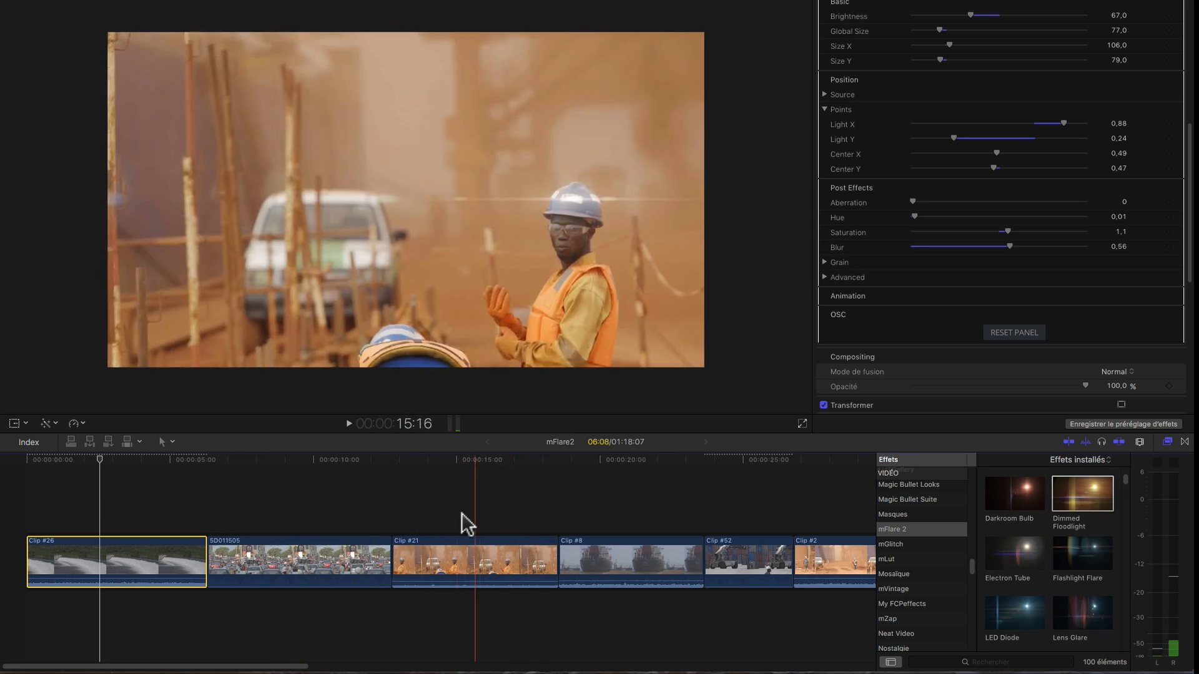
# Turn off the Twinkle effect on Clip #21 and move the playhead onto that clip.
pyautogui.click(482, 549)
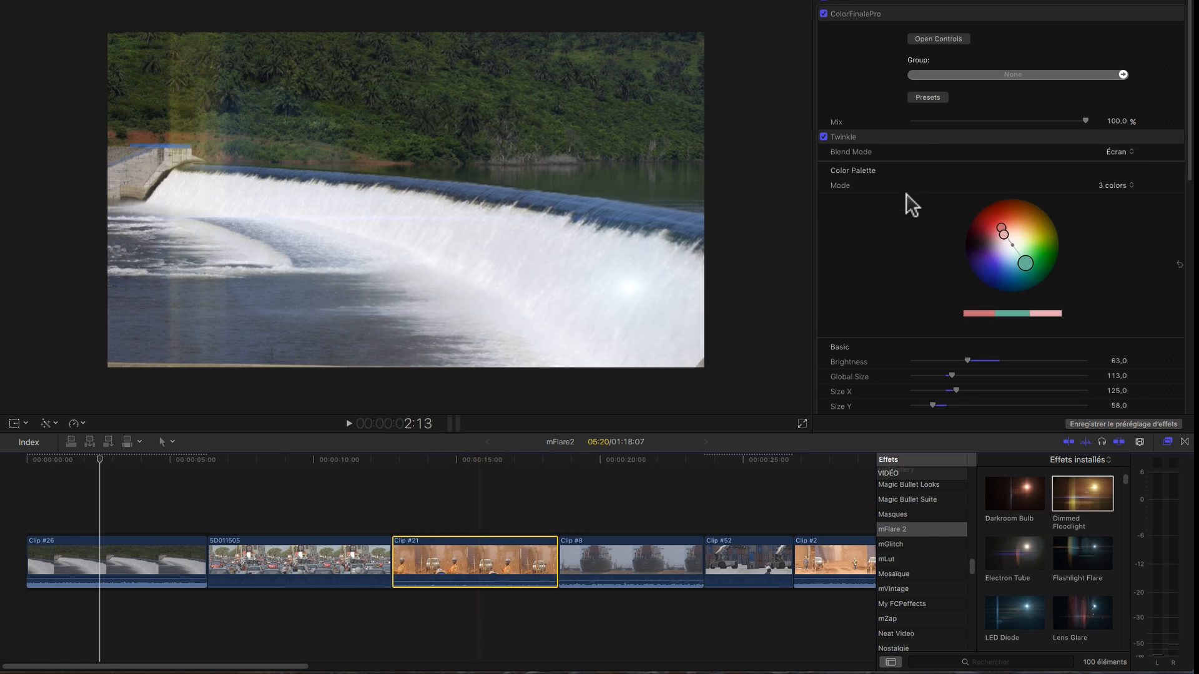
pyautogui.click(824, 137)
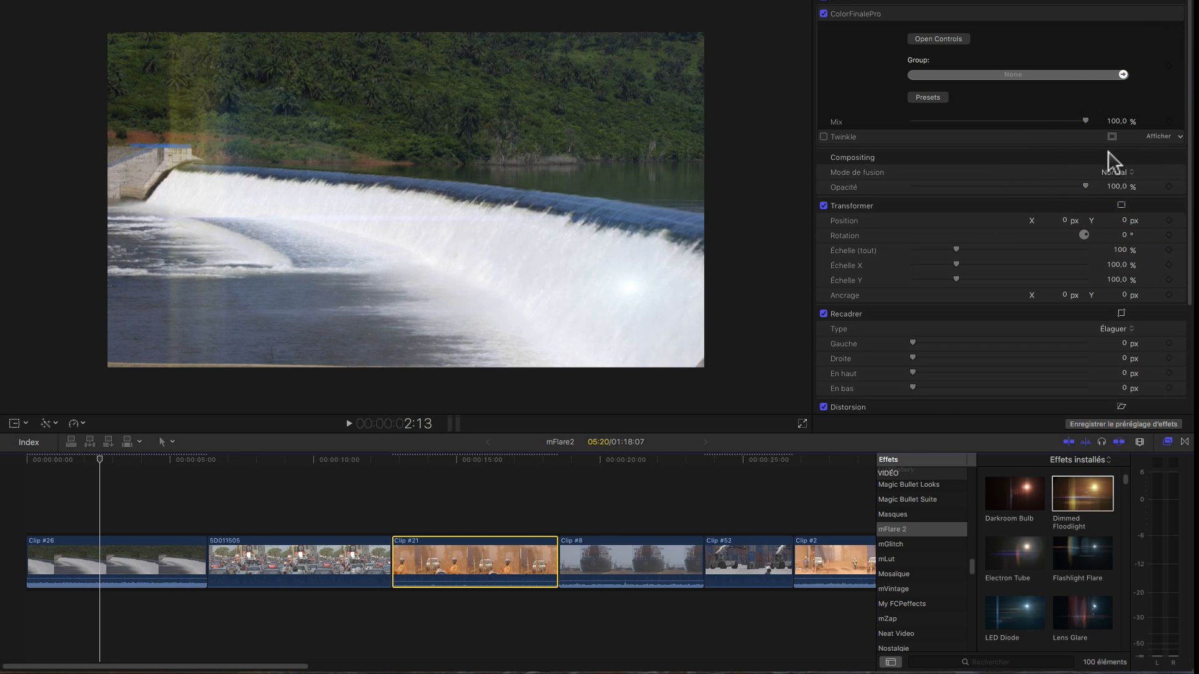
pyautogui.click(469, 524)
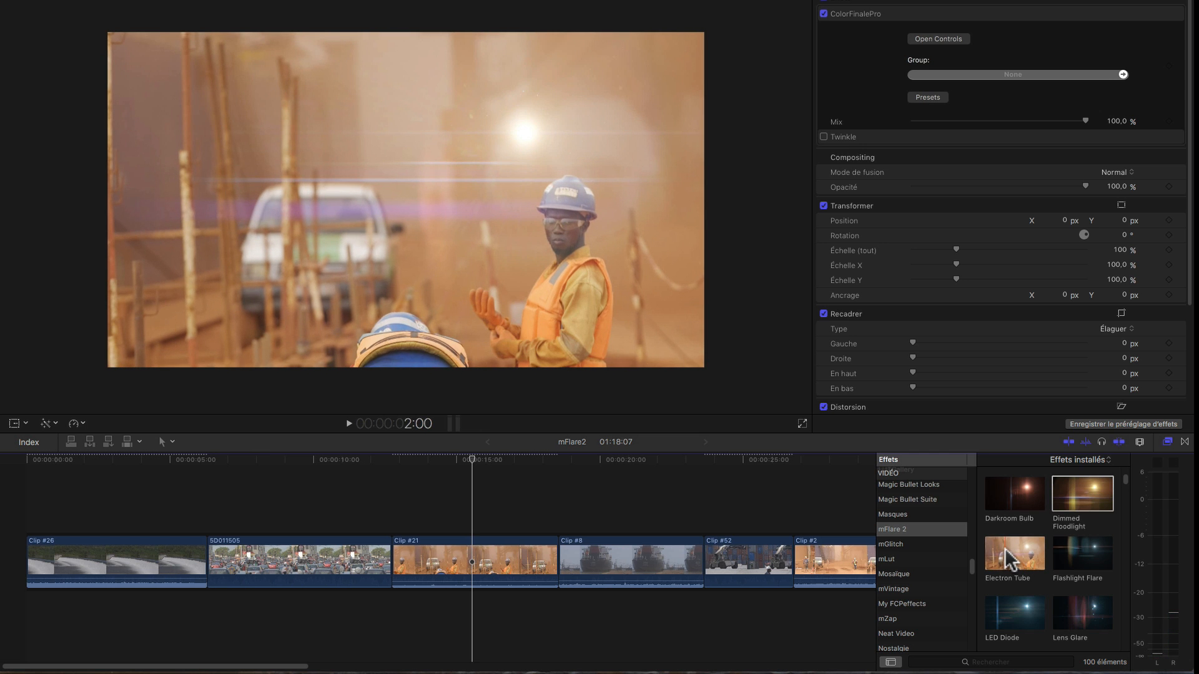
# Apply the Electron Tube flare to Clip #21 with its light source on the worker's helmet, and open the tracker at the clip's start.
pyautogui.moveTo(1010, 560); pyautogui.dragTo(482, 578)
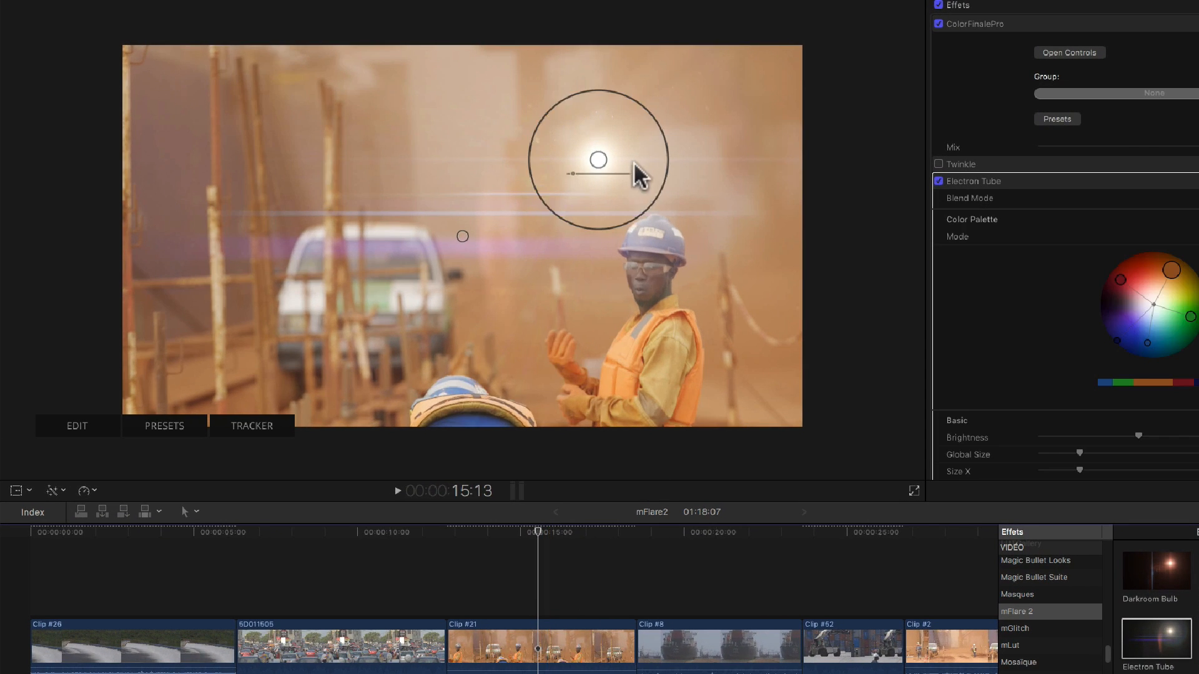
pyautogui.moveTo(601, 163); pyautogui.dragTo(655, 234)
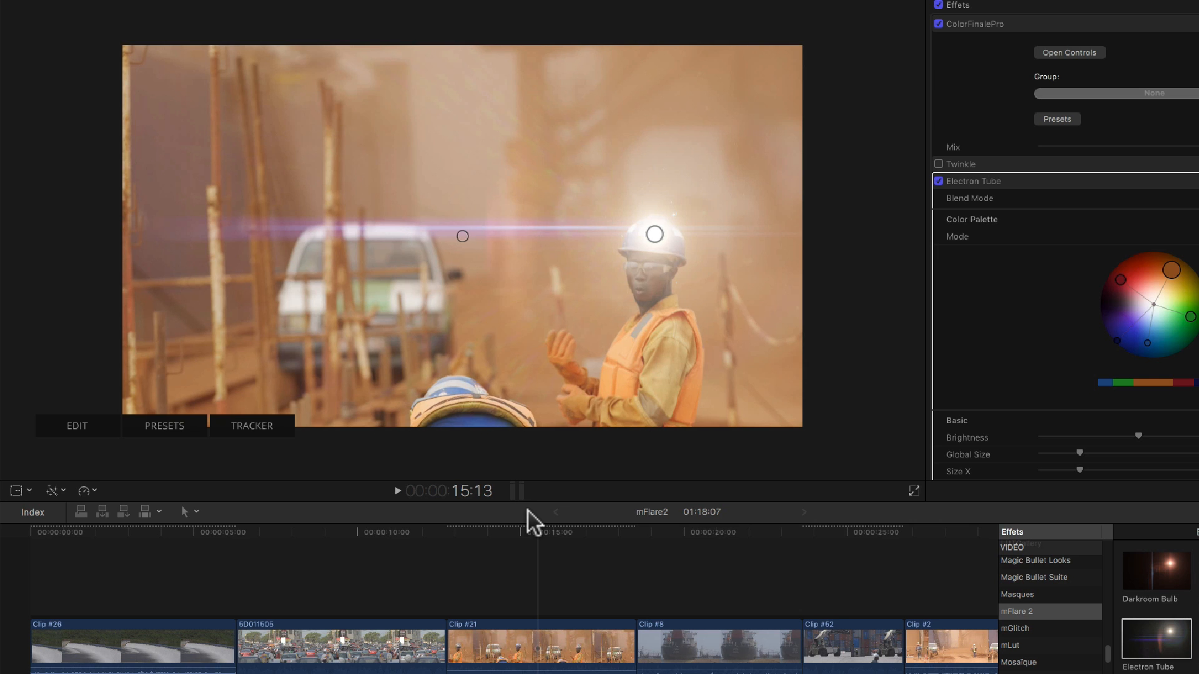
pyautogui.press('Up')
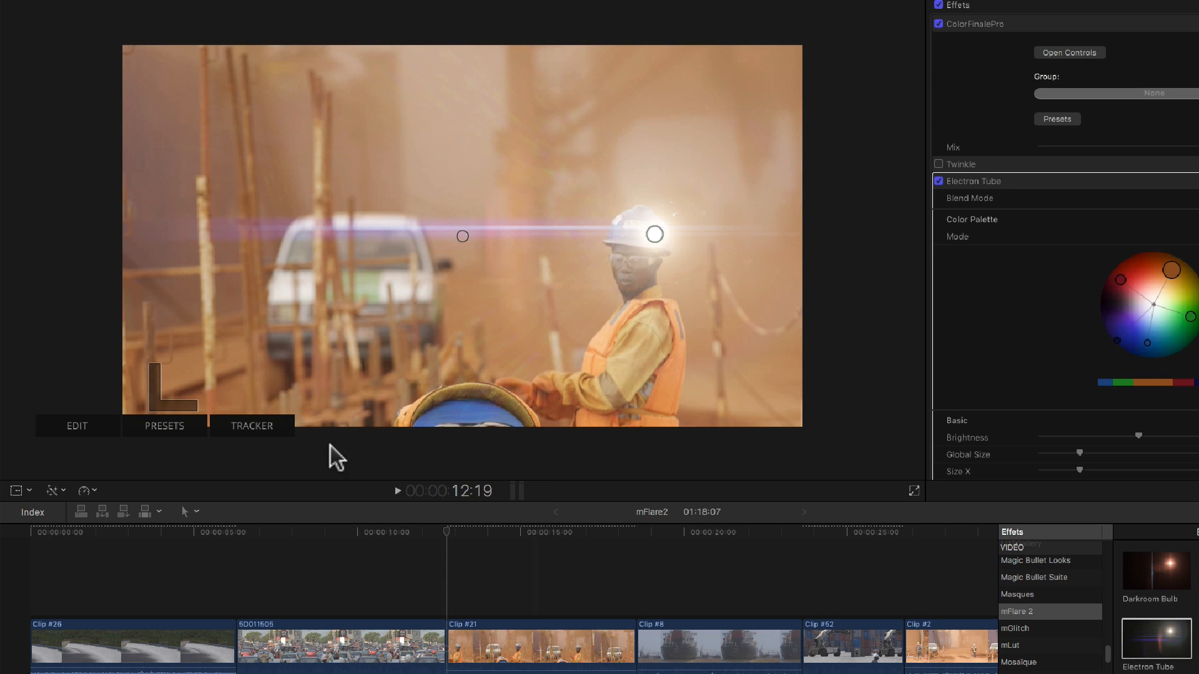
pyautogui.click(247, 423)
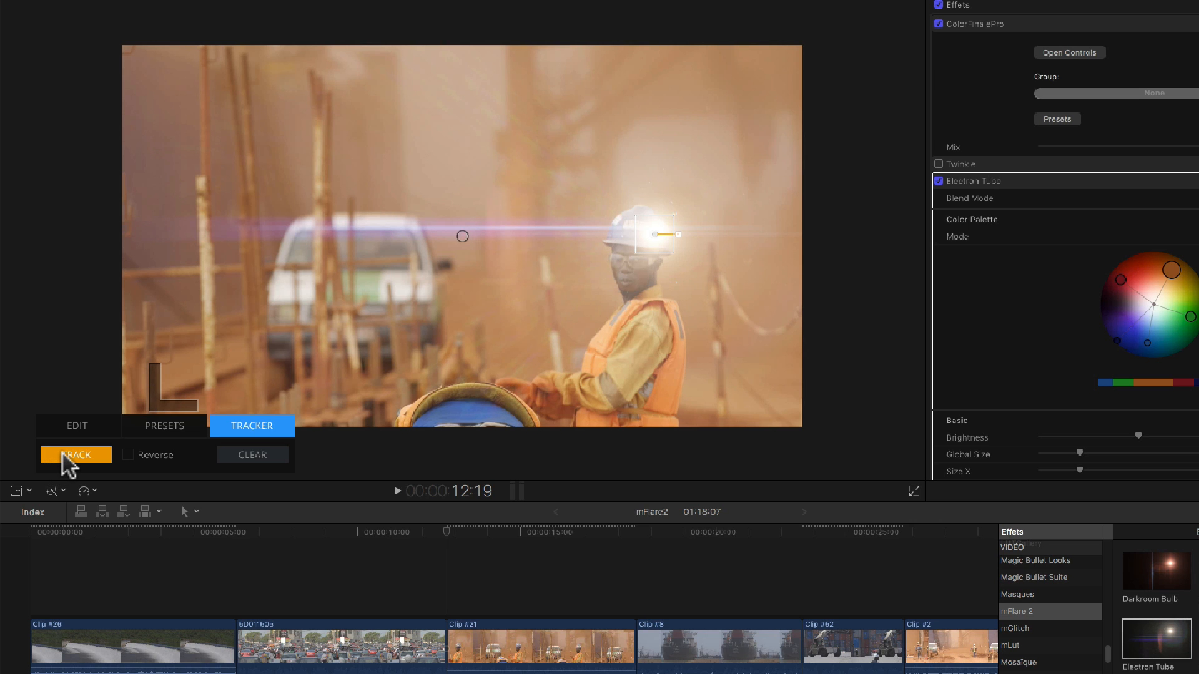
# Try tracking the flare's light source from the clip's start with the default tracking area and clear all tracking.
pyautogui.click(69, 462)
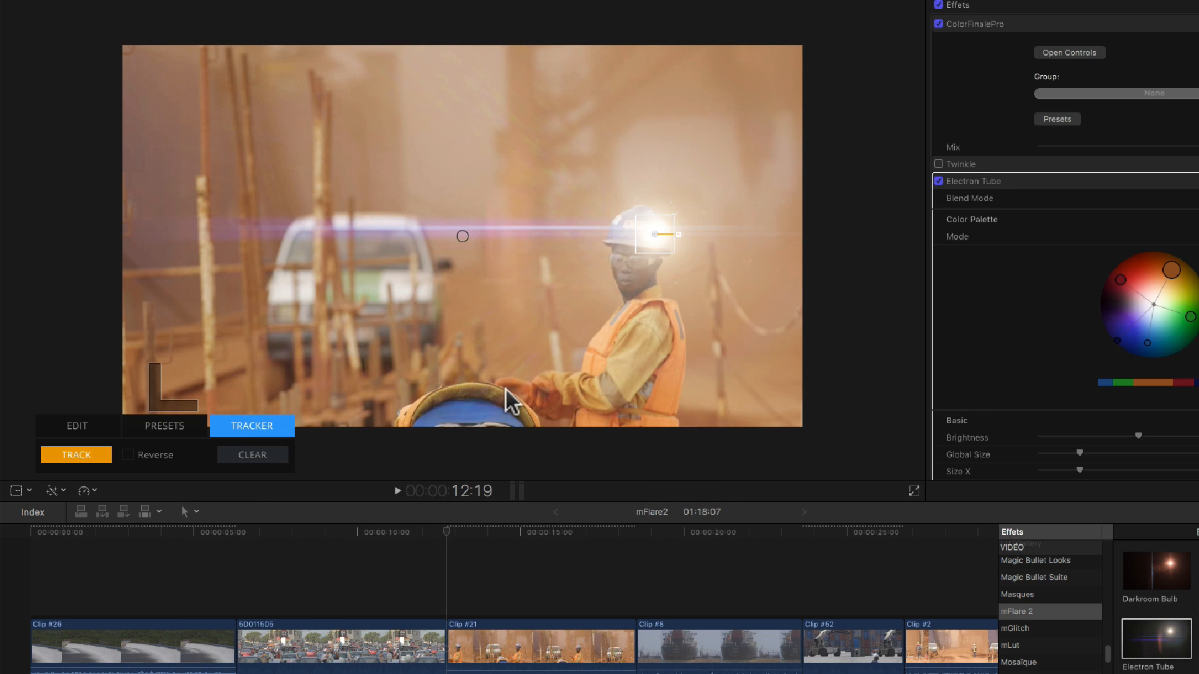
pyautogui.moveTo(451, 535); pyautogui.dragTo(536, 547)
pyautogui.click(263, 443)
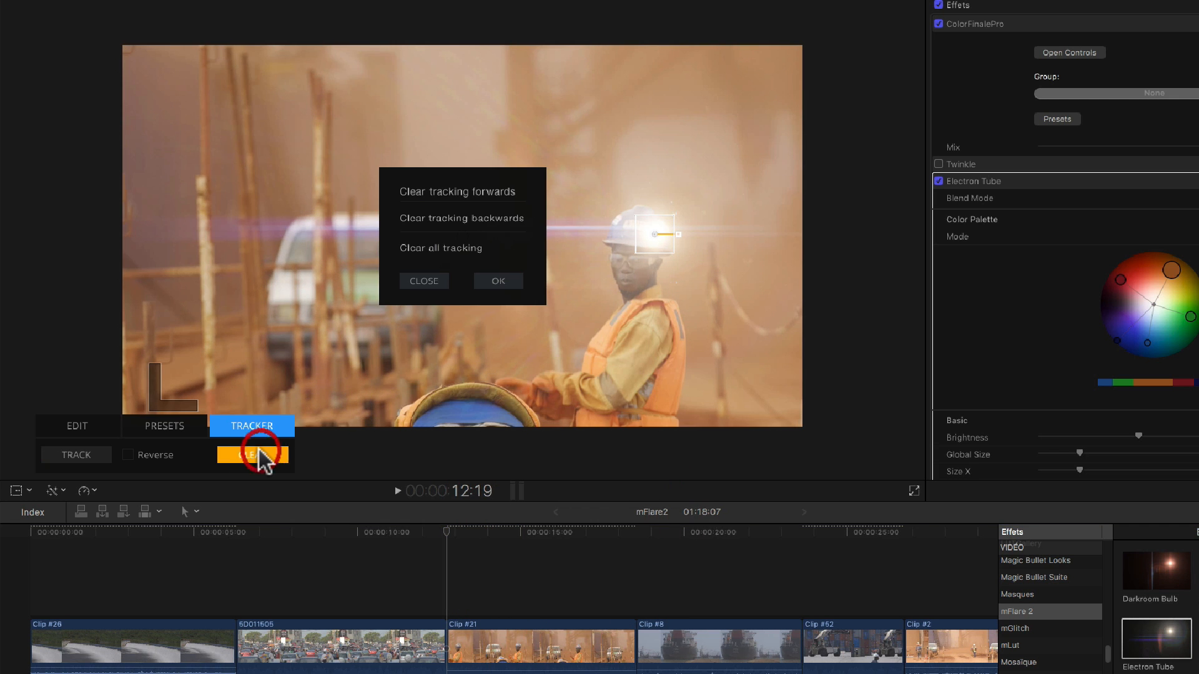
pyautogui.click(448, 247)
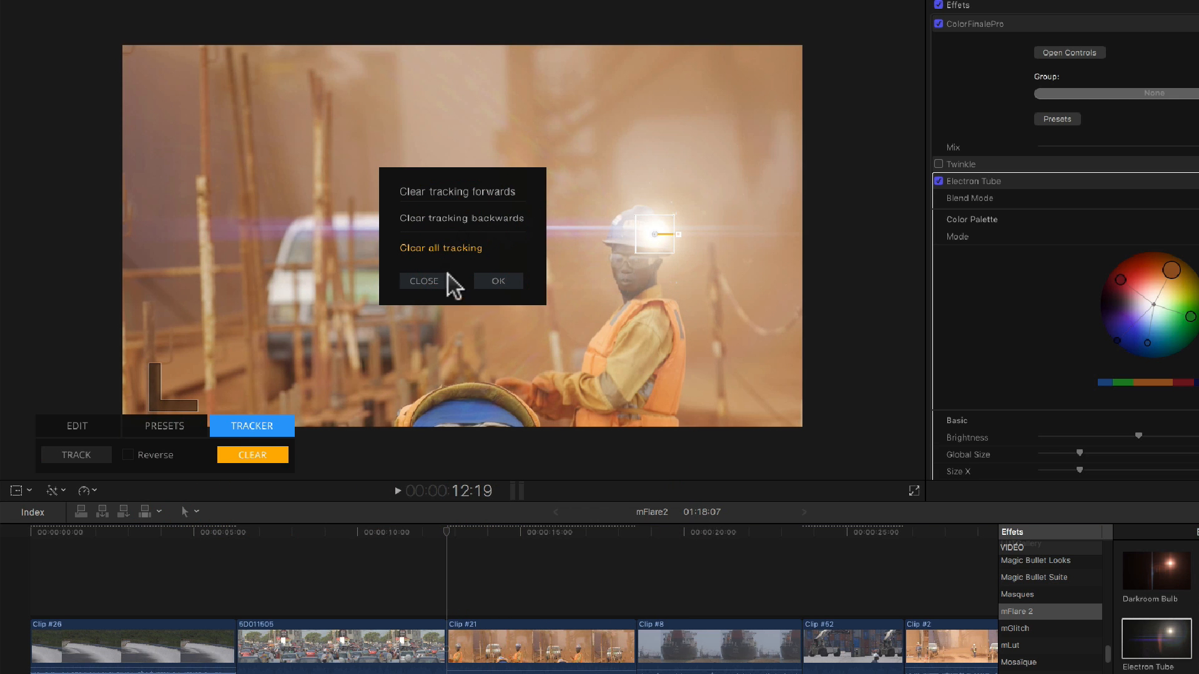
pyautogui.click(490, 284)
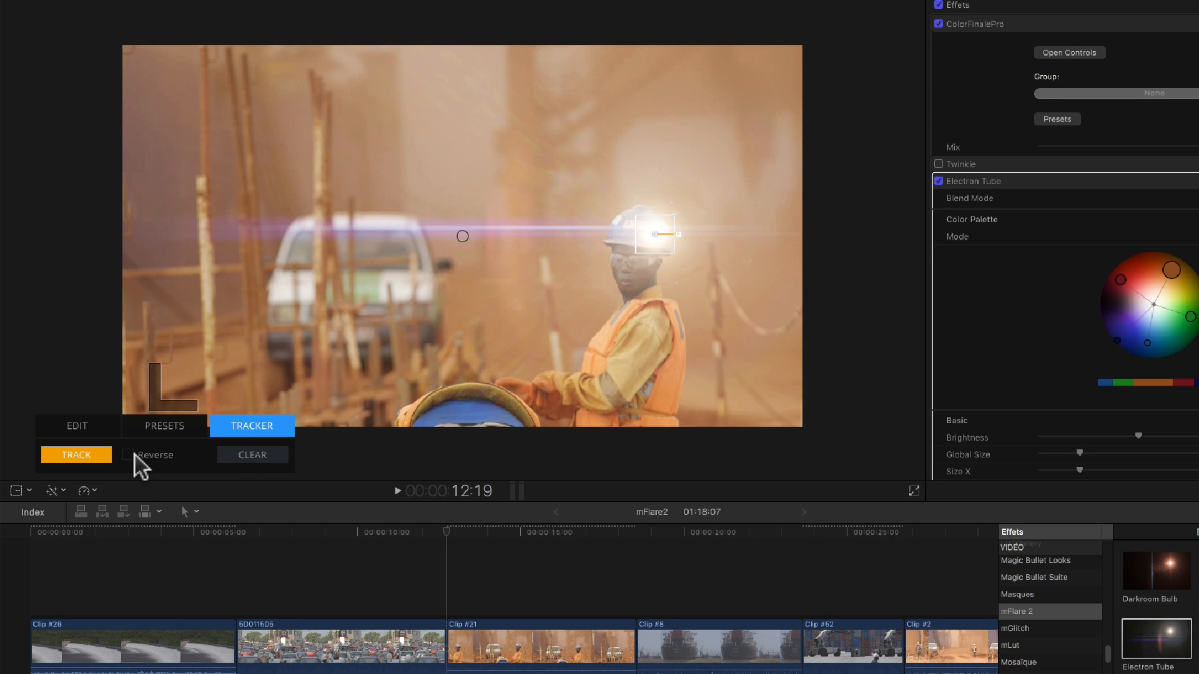
# Center the tracking area on the helmet, enlarge it around the head, track the light source and play back the clip.
pyautogui.moveTo(635, 215)
pyautogui.mouseDown()
pyautogui.moveTo(613, 209)
pyautogui.moveTo(653, 236)
pyautogui.moveTo(637, 226)
pyautogui.mouseUp()
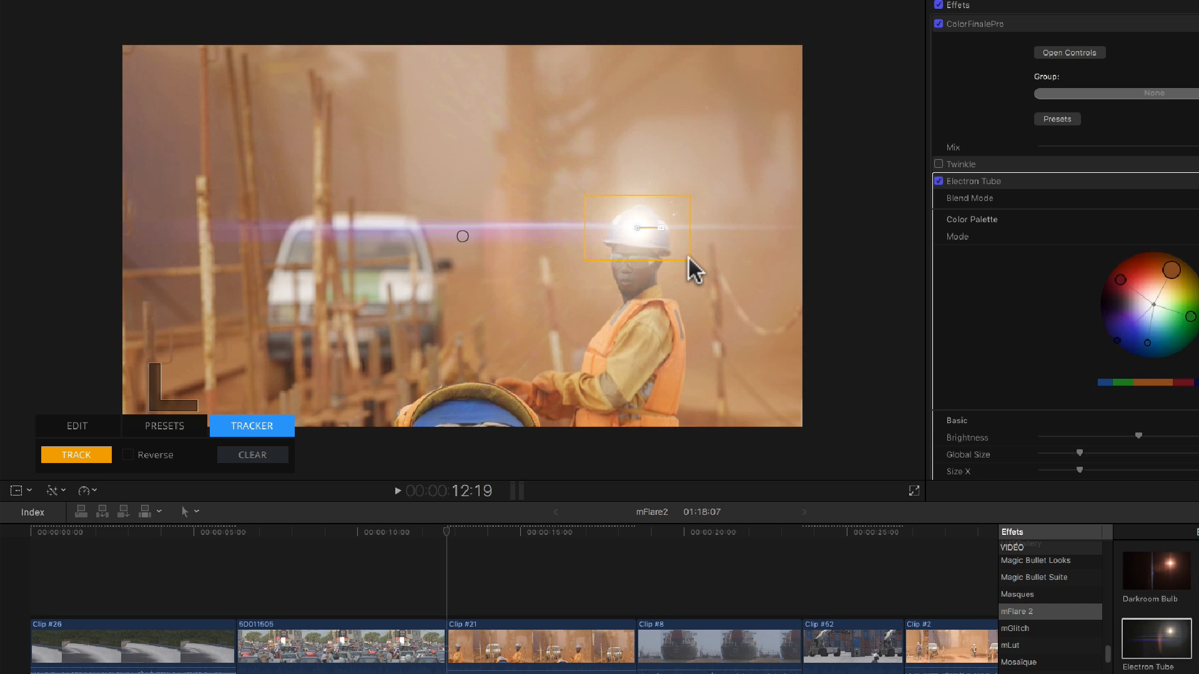
pyautogui.moveTo(689, 259); pyautogui.dragTo(691, 263)
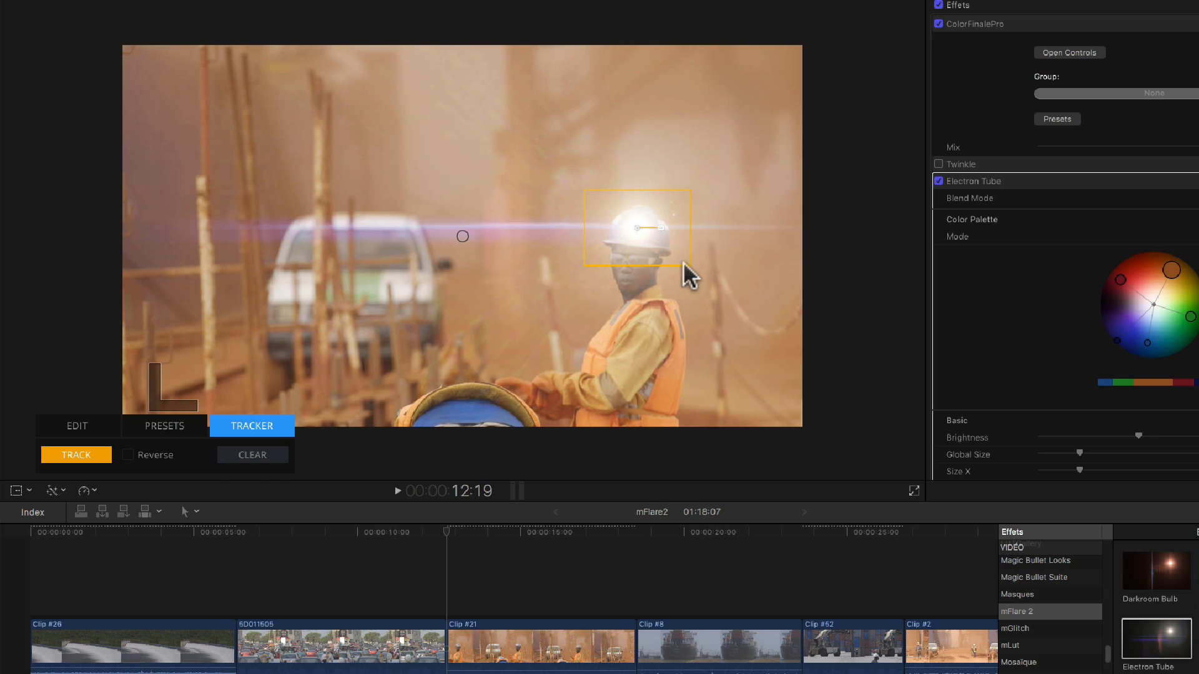
pyautogui.click(84, 452)
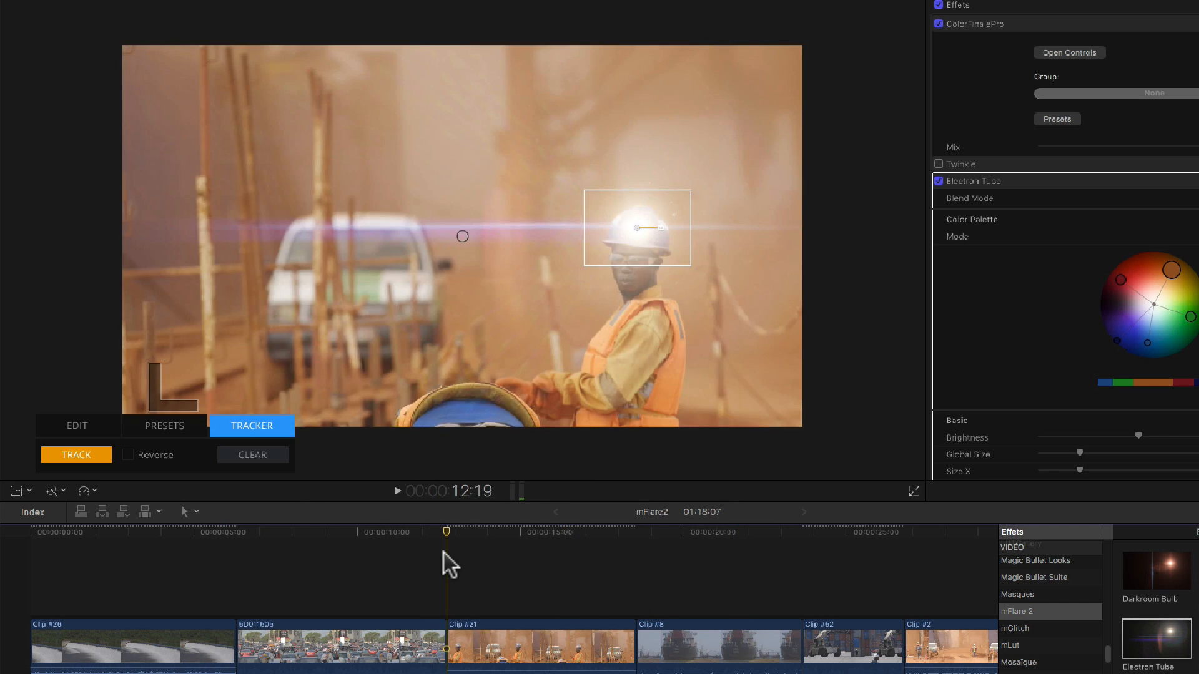
pyautogui.press('space')
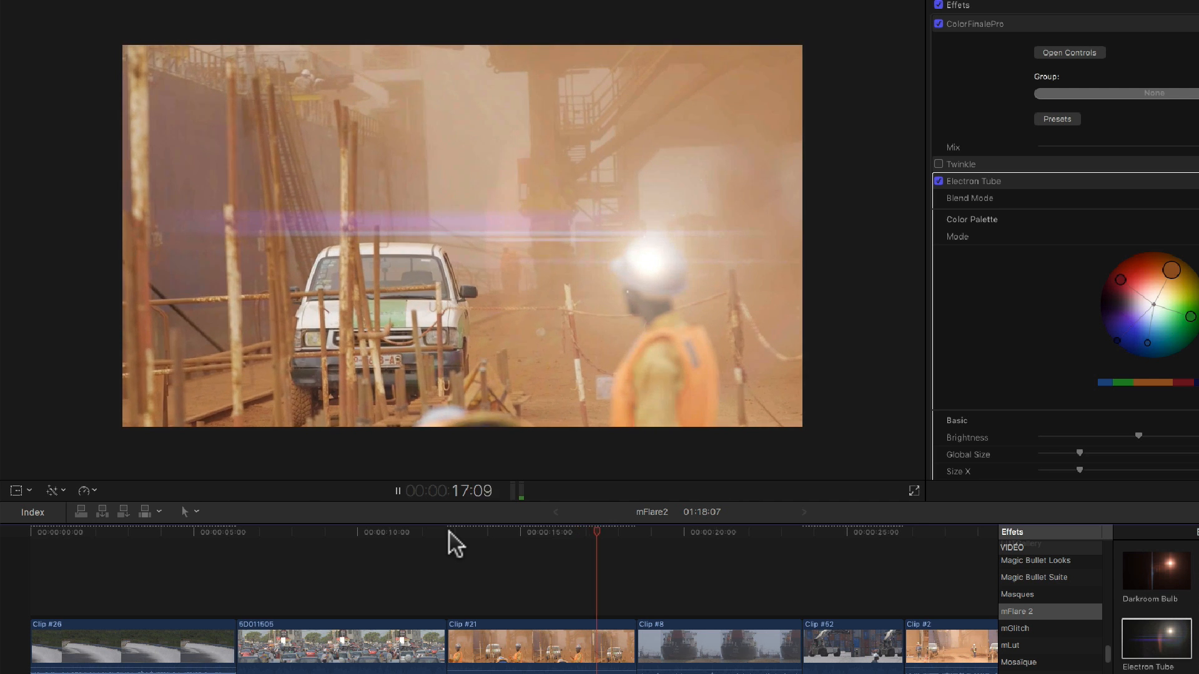
pyautogui.press('space')
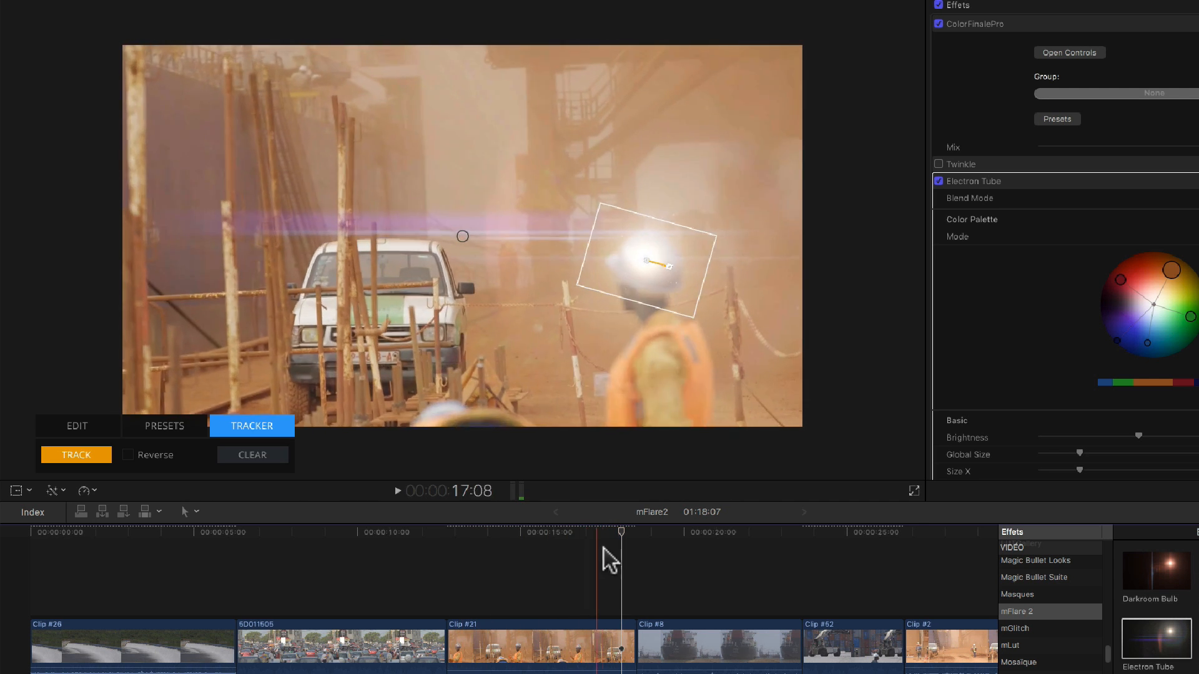
# Move the tracked flare to just above the worker's helmet and play Clip #21 from its start.
pyautogui.click(543, 536)
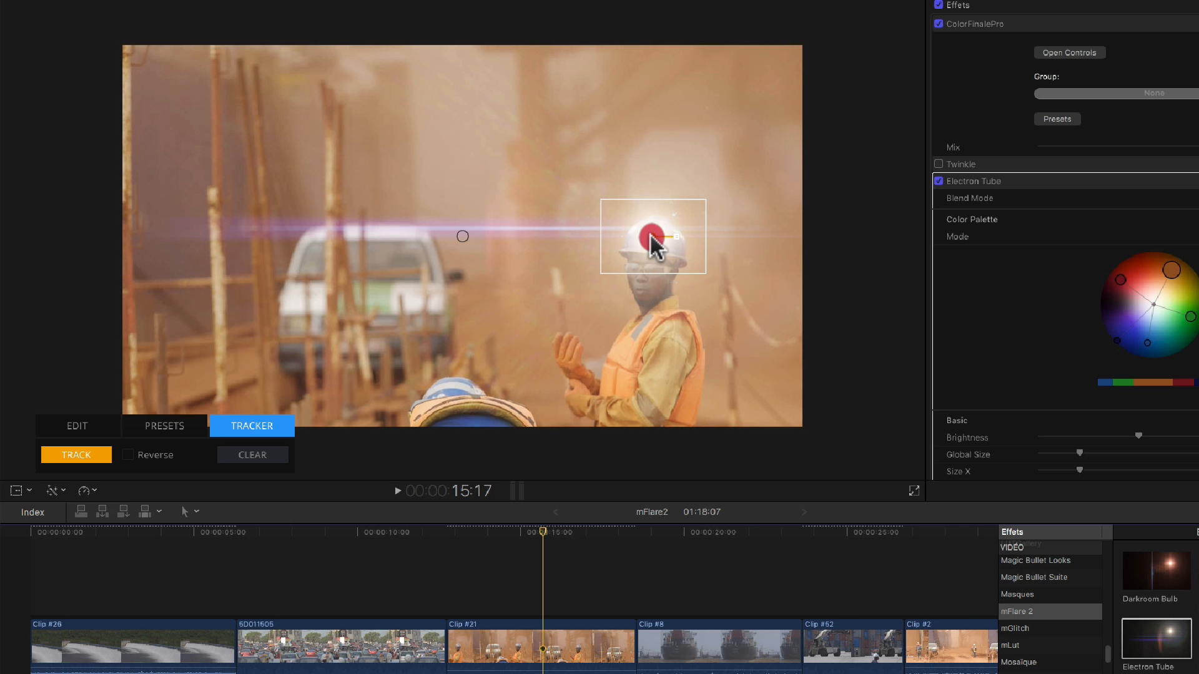
pyautogui.moveTo(655, 245); pyautogui.dragTo(656, 210)
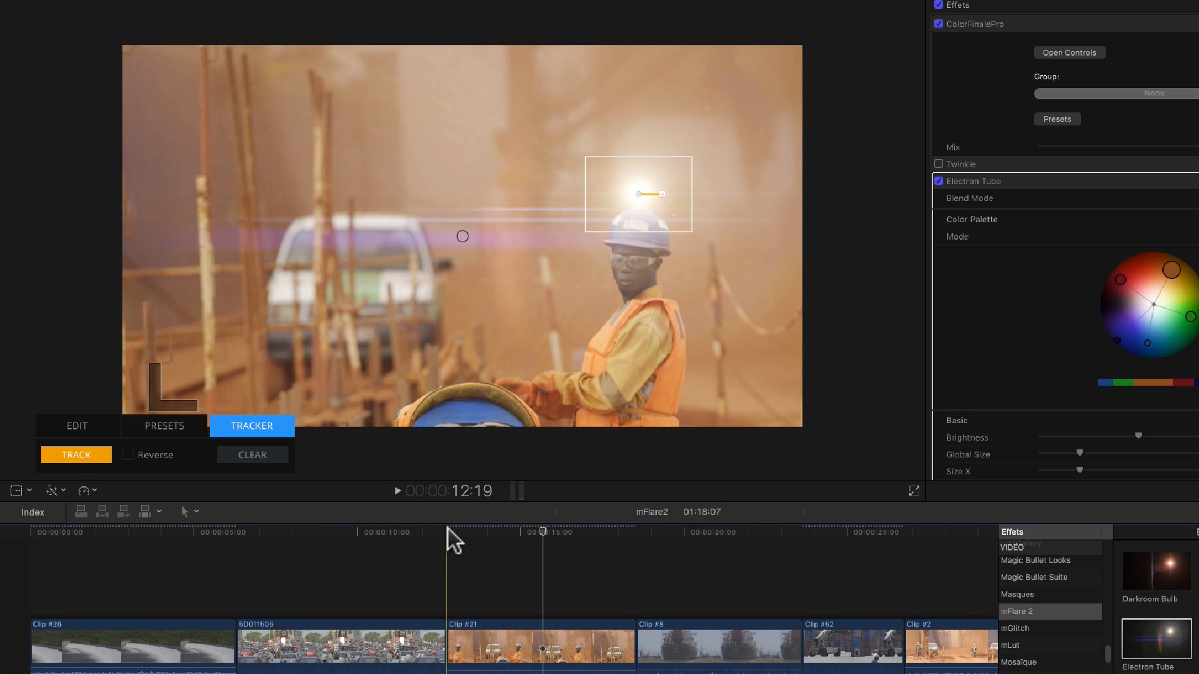
pyautogui.press('space')
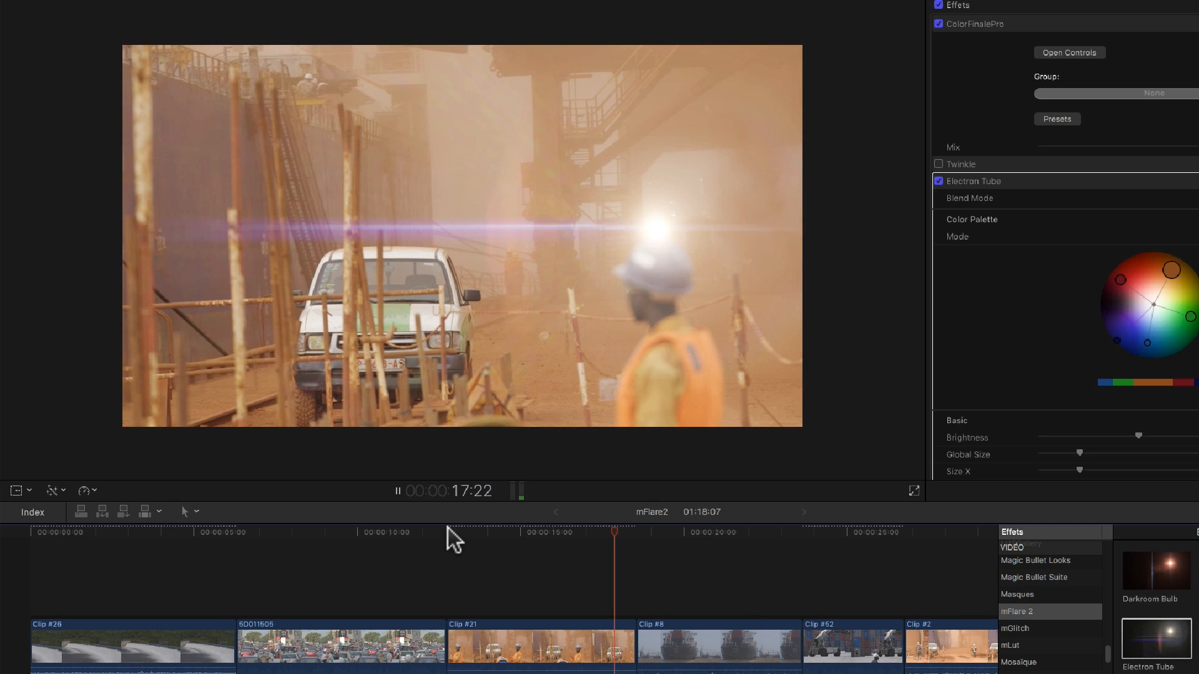
pyautogui.press('space')
# Move the tracked flare down to the worker's shoulder and play back Clip #21.
pyautogui.moveTo(660, 237); pyautogui.dragTo(664, 323)
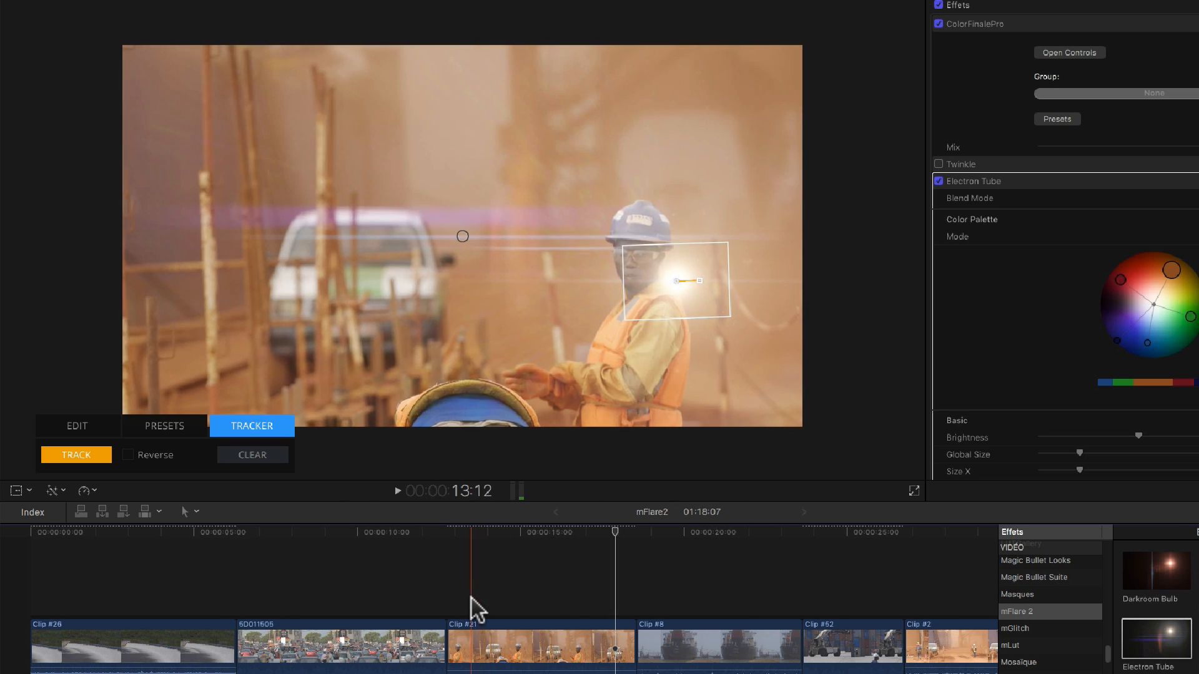
pyautogui.click(461, 615)
pyautogui.press('space')
pyautogui.press('space')
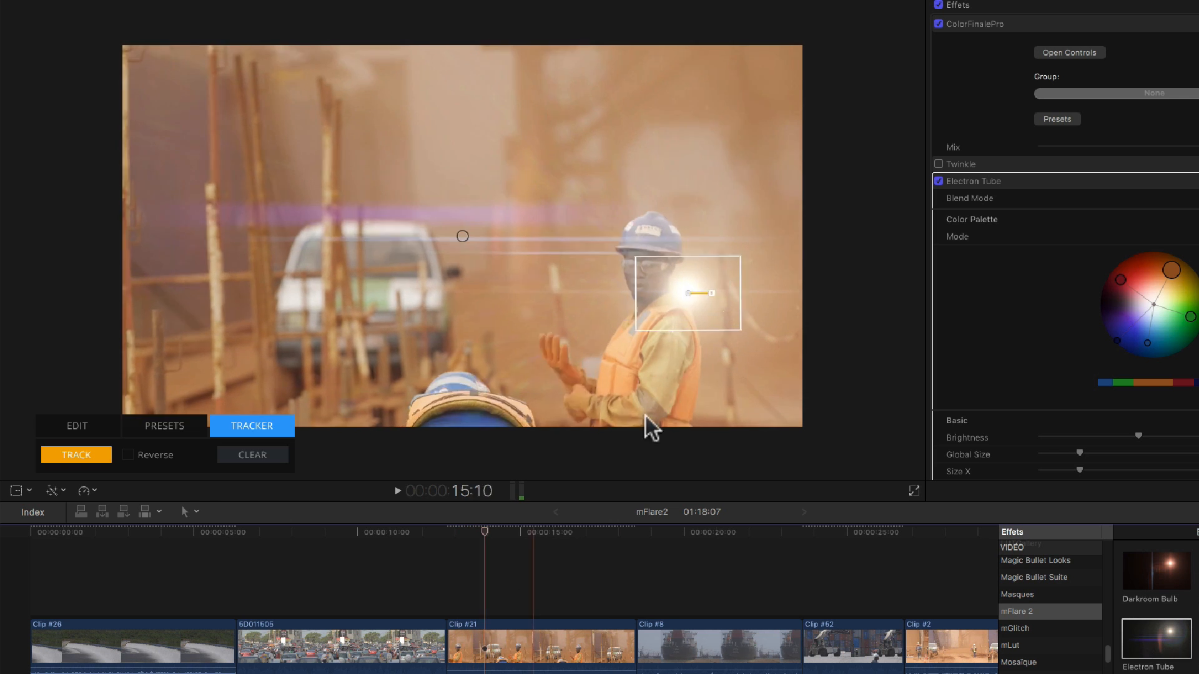
# Move the tracked flare back onto the worker's helmet and play back the clip.
pyautogui.moveTo(677, 282); pyautogui.dragTo(639, 221)
pyautogui.press('space')
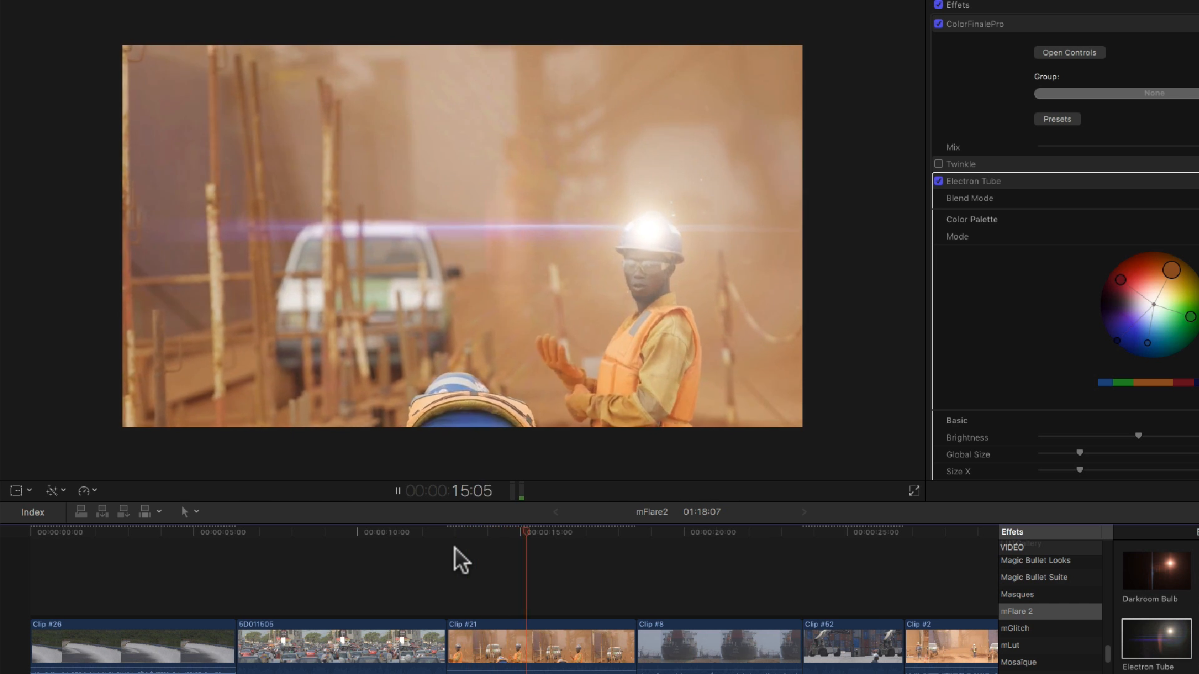
pyautogui.press('space')
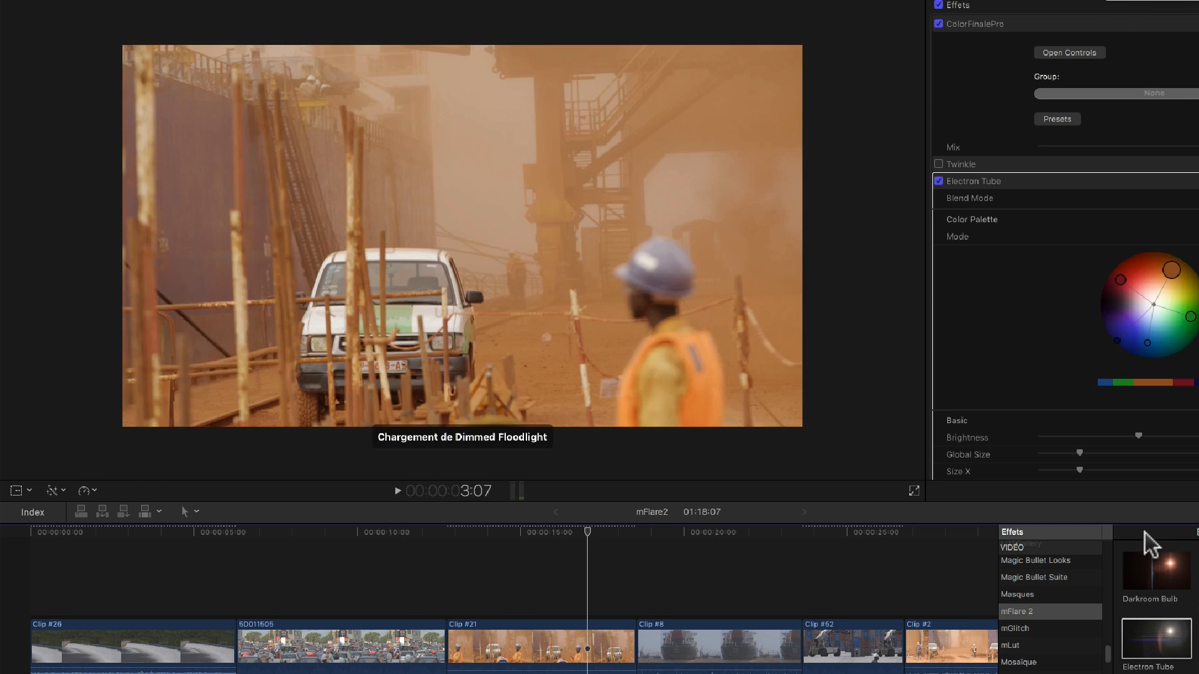
# Open the flare editor for Clip #21 and move its window clear of the image.
pyautogui.click(535, 655)
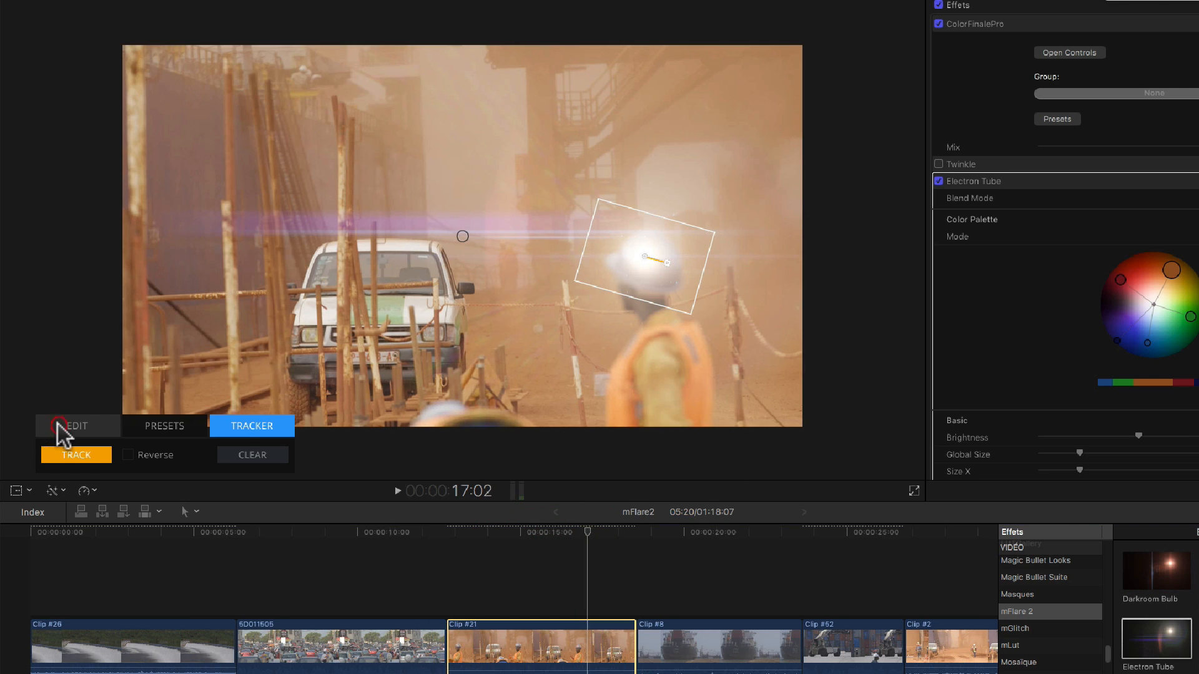
pyautogui.click(57, 424)
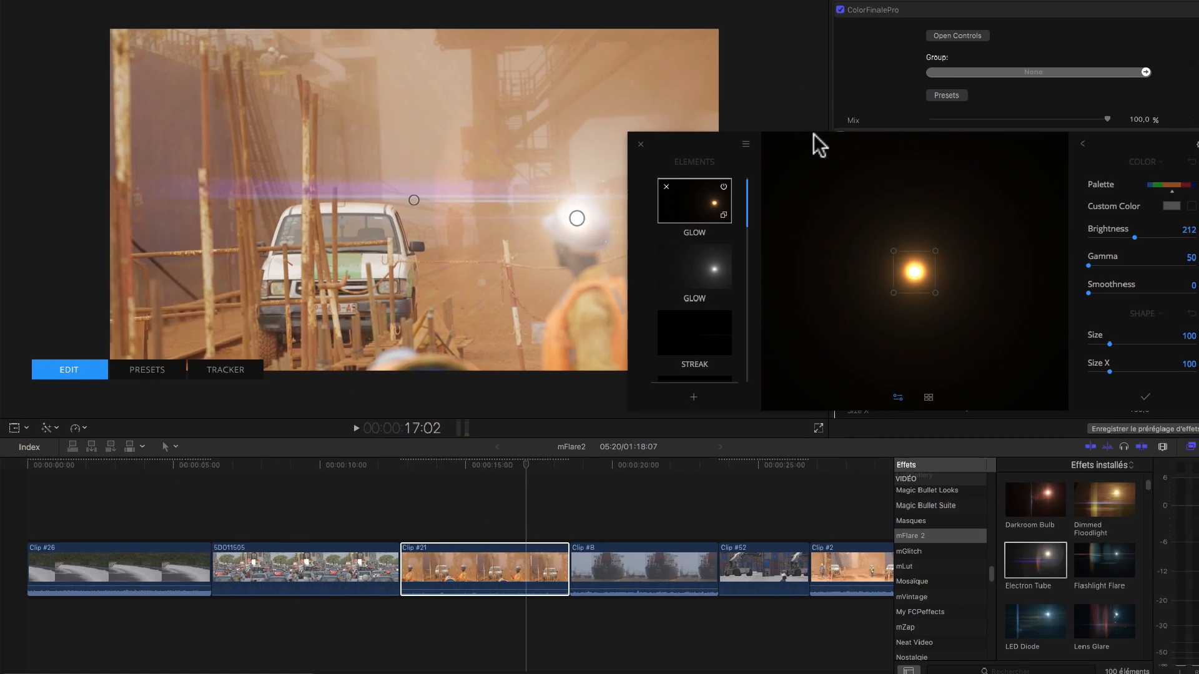
pyautogui.moveTo(724, 139); pyautogui.dragTo(736, 193)
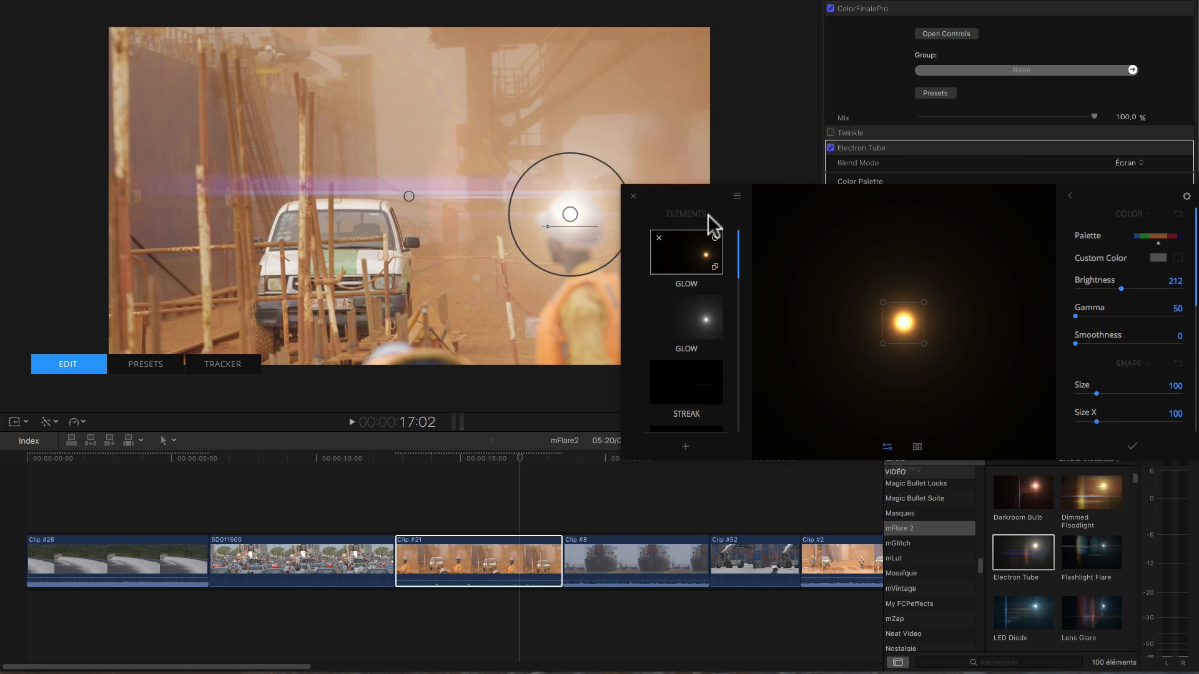
pyautogui.moveTo(696, 195); pyautogui.dragTo(659, 374)
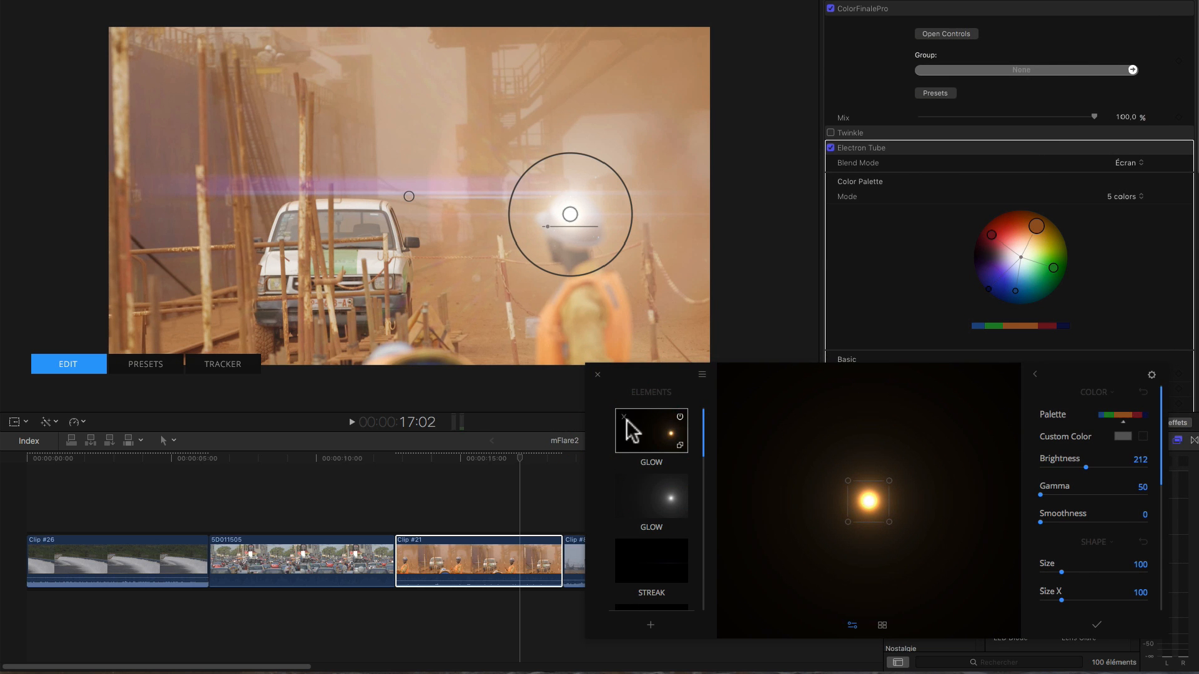
# Compare the flare with and without its first Glow element.
pyautogui.click(680, 416)
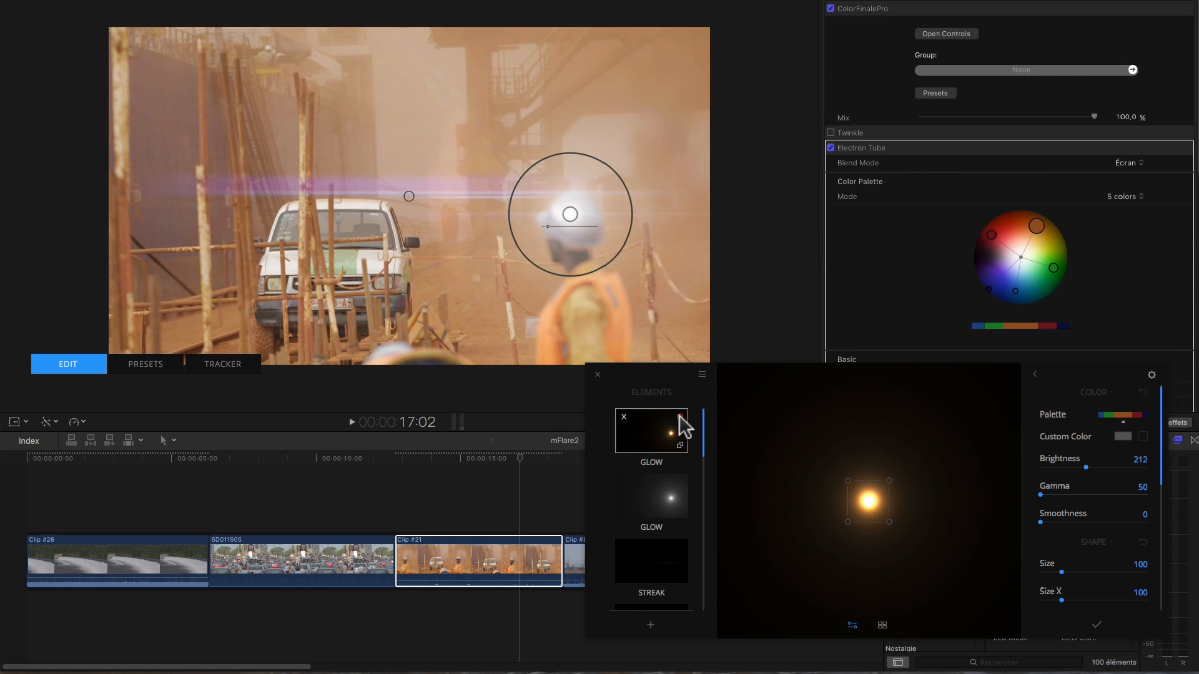
pyautogui.click(680, 417)
pyautogui.click(680, 416)
pyautogui.click(679, 415)
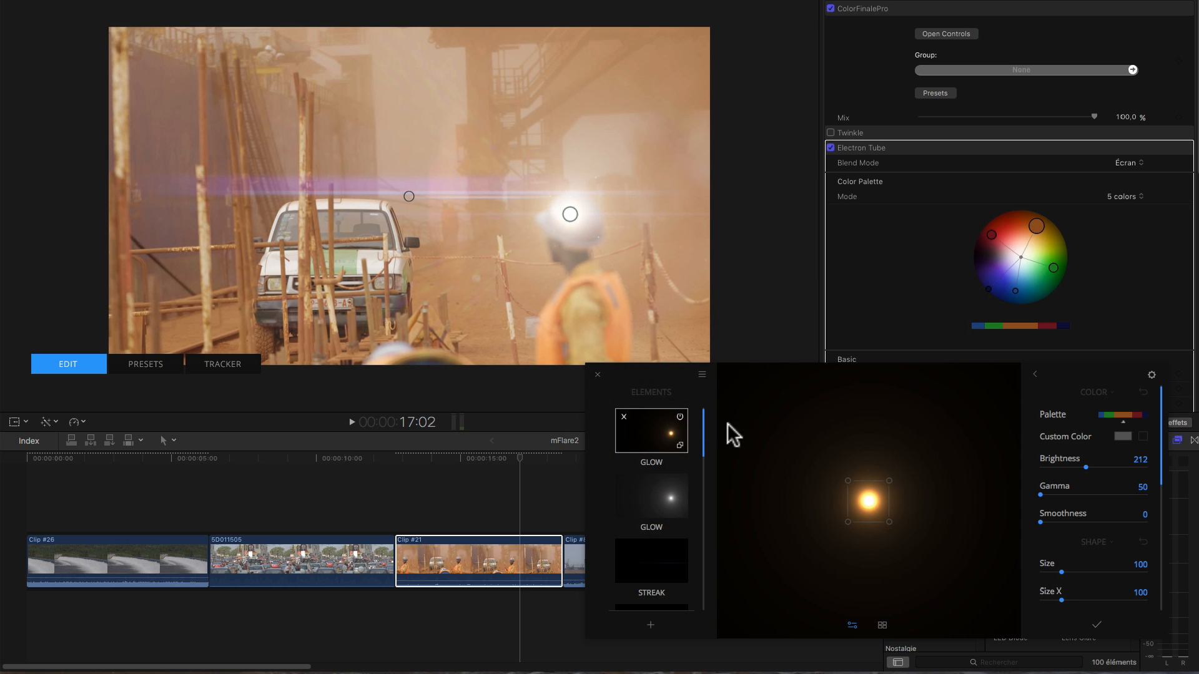
# Set the first Glow element's Brightness to 357, Smoothness to 23 and Size to 26.
pyautogui.moveTo(1084, 463); pyautogui.dragTo(1116, 463)
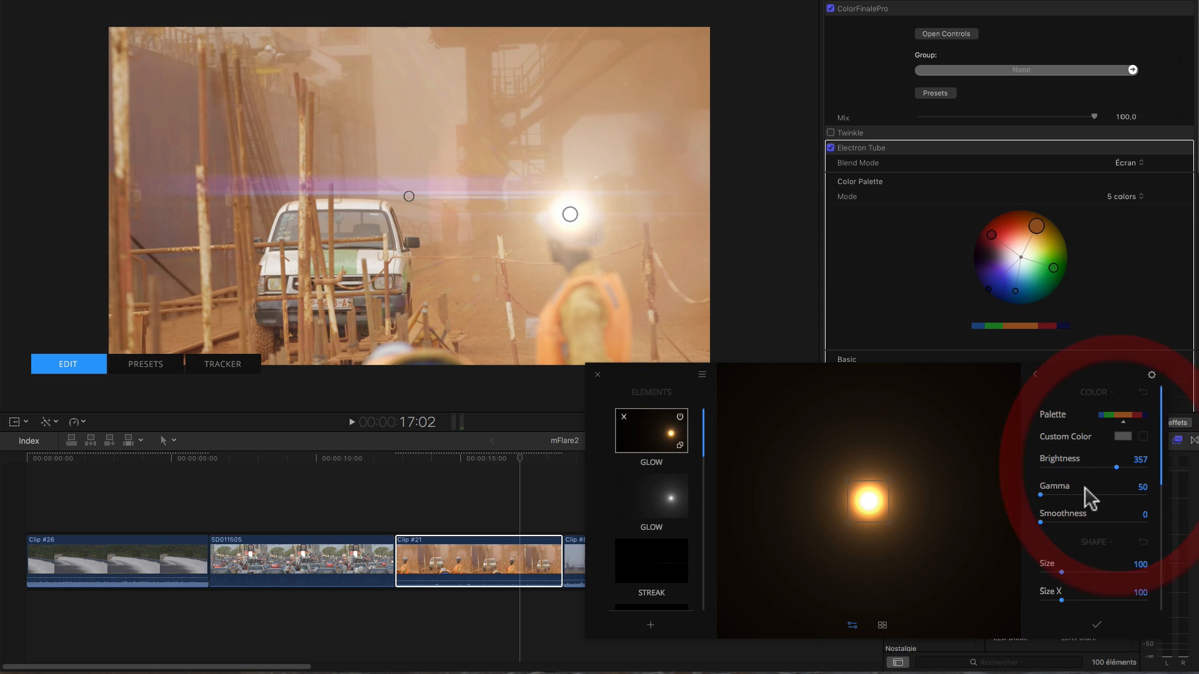
pyautogui.moveTo(1041, 493); pyautogui.dragTo(1064, 526)
pyautogui.moveTo(1062, 572)
pyautogui.mouseDown()
pyautogui.moveTo(1092, 568)
pyautogui.moveTo(1044, 571)
pyautogui.mouseUp()
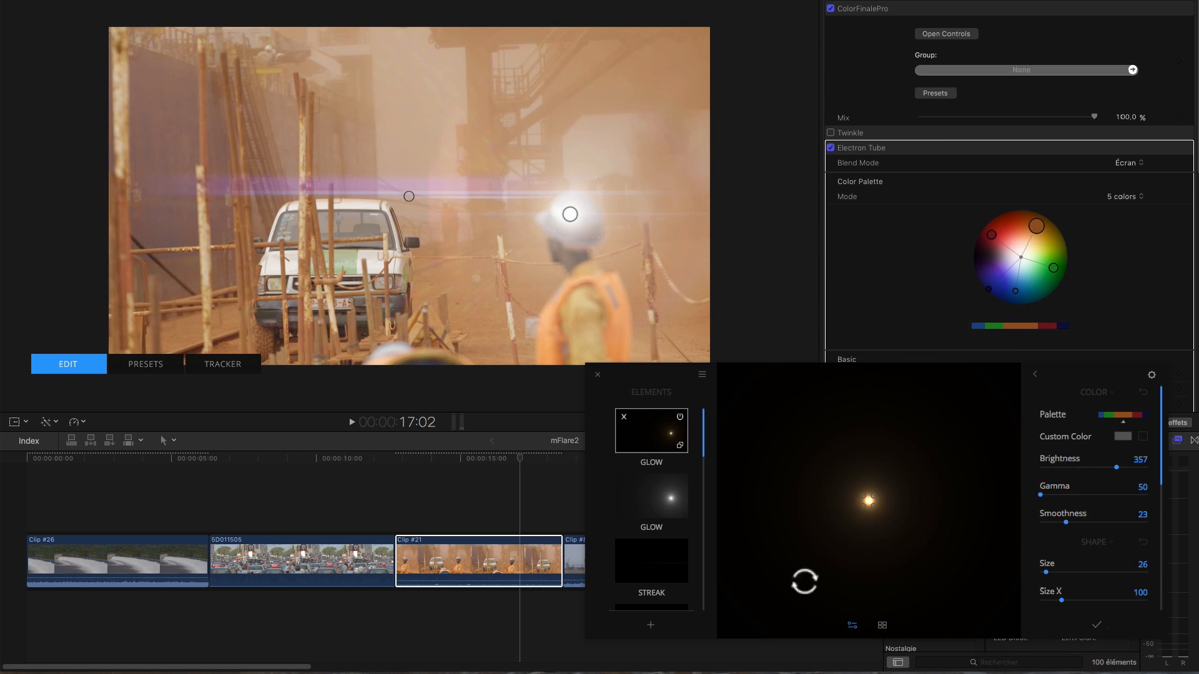
# Select the second Glow element and compare the flare with and without it.
pyautogui.click(643, 489)
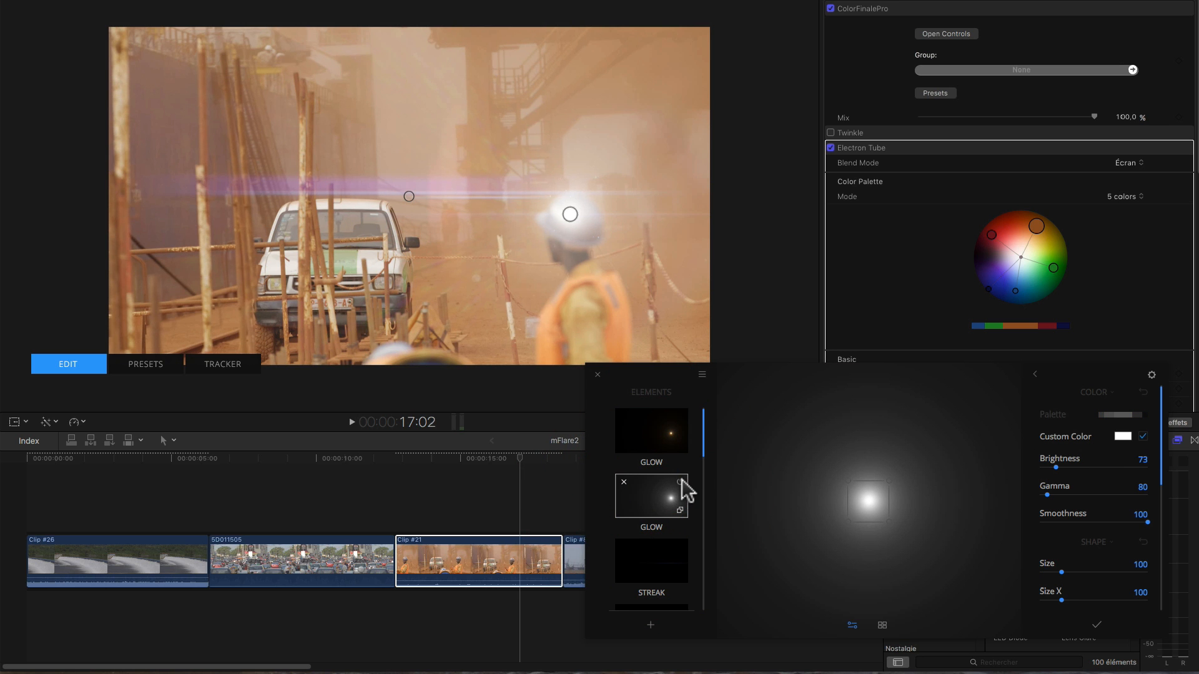
pyautogui.click(681, 482)
pyautogui.click(681, 482)
pyautogui.click(681, 482)
pyautogui.click(681, 482)
# Set the second Glow element's Brightness to 39 and its custom color to blue.
pyautogui.moveTo(1055, 467); pyautogui.dragTo(1054, 475)
pyautogui.click(1143, 436)
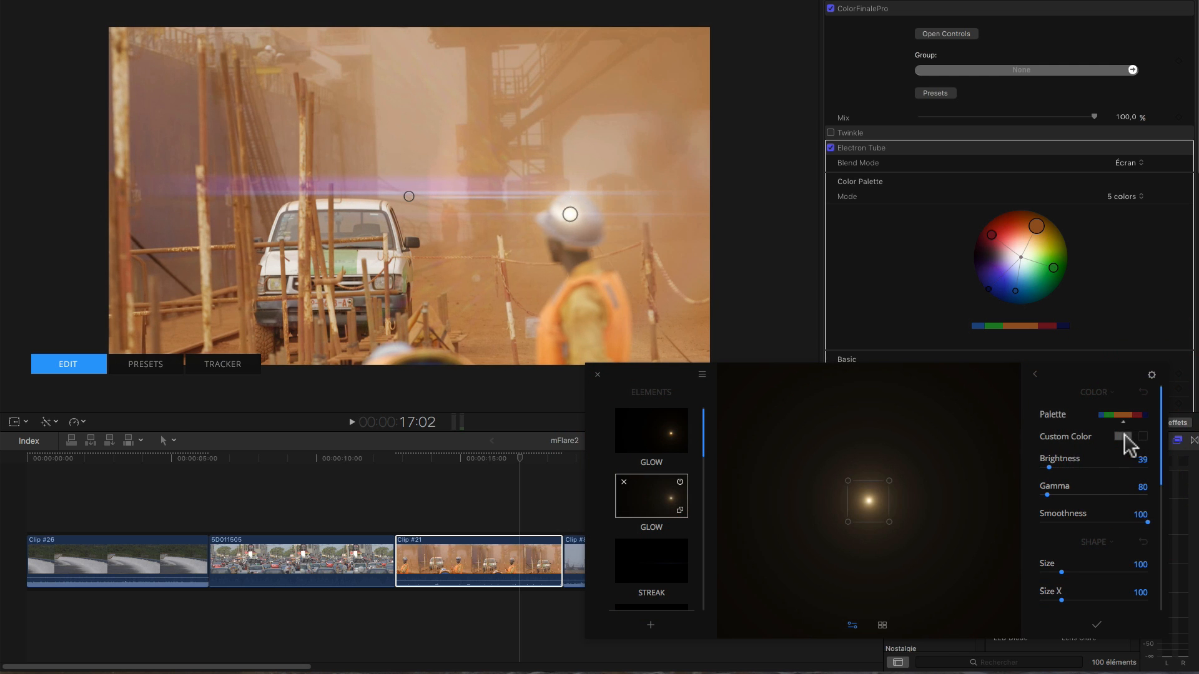
pyautogui.click(1123, 437)
pyautogui.click(1143, 437)
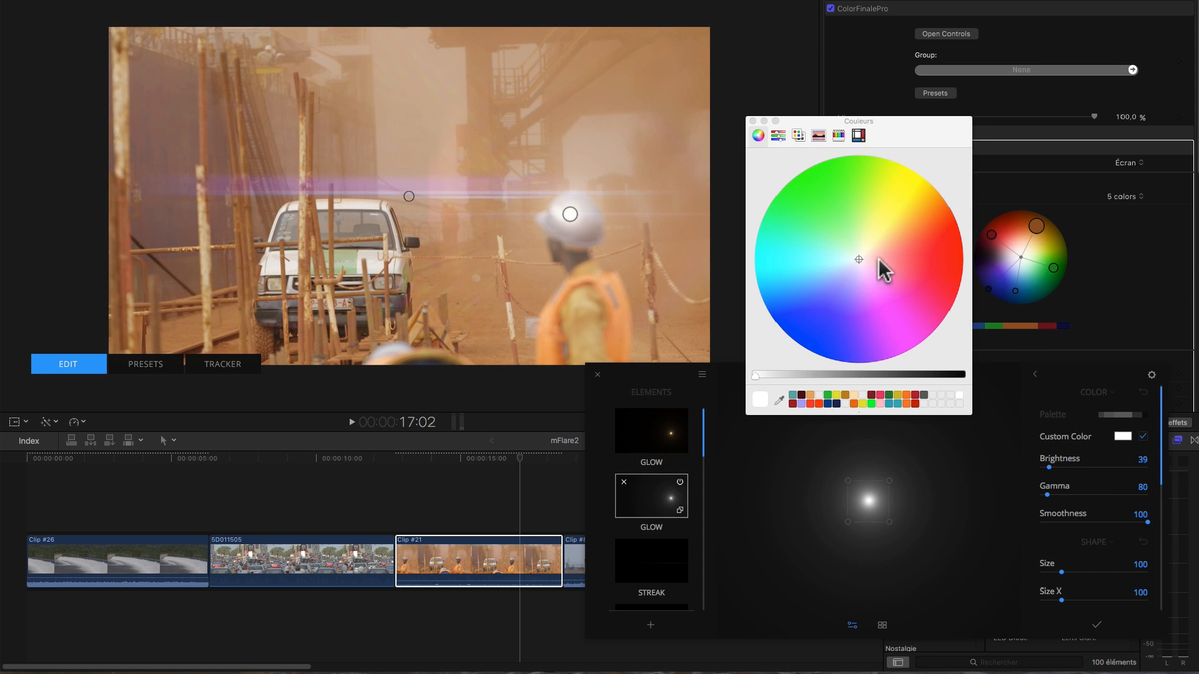
pyautogui.moveTo(860, 257); pyautogui.dragTo(816, 355)
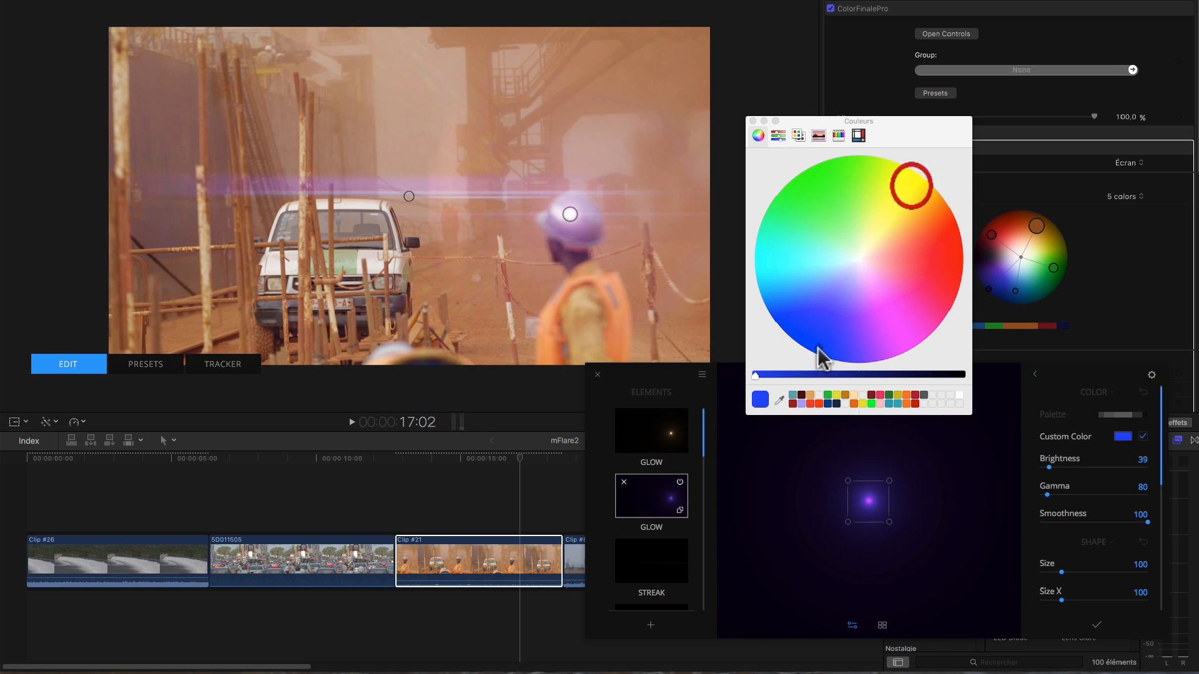
pyautogui.click(754, 122)
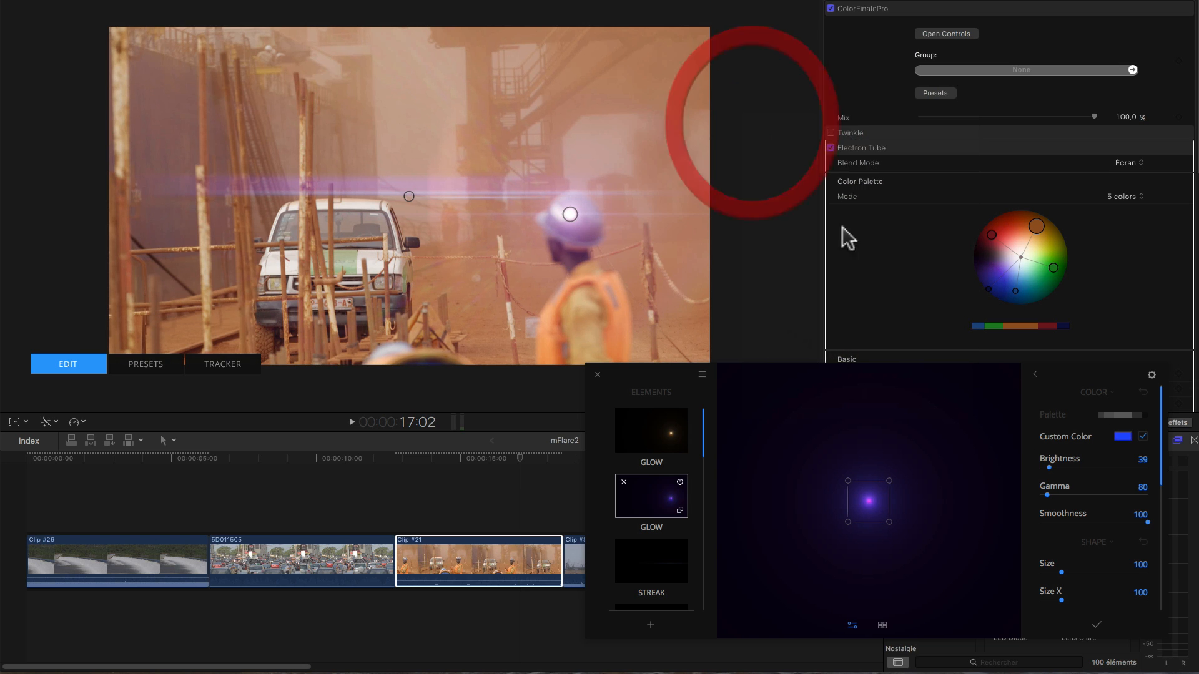
# Set the blue Glow element's Brightness to 64, Gamma to 100, Size to 152 and Size X to 156.
pyautogui.moveTo(1053, 473)
pyautogui.mouseDown()
pyautogui.moveTo(1063, 474)
pyautogui.moveTo(1054, 463)
pyautogui.moveTo(1051, 493)
pyautogui.mouseUp()
pyautogui.click(1055, 463)
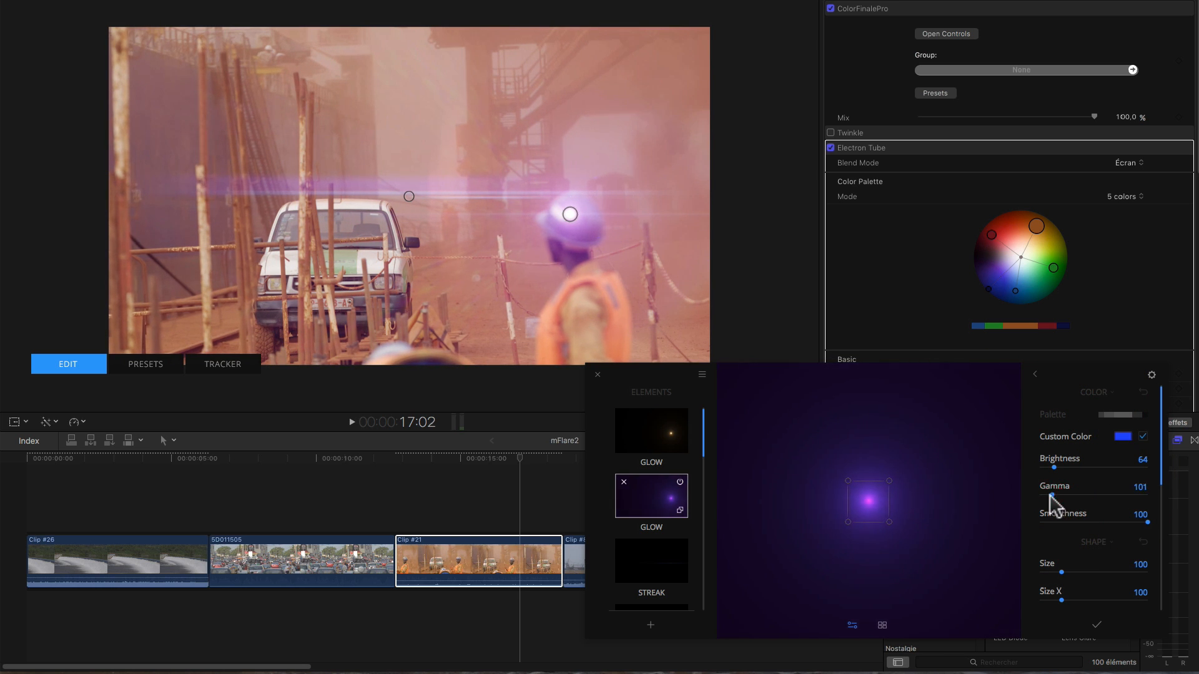
pyautogui.moveTo(1147, 522); pyautogui.dragTo(1143, 554)
pyautogui.moveTo(1063, 572); pyautogui.dragTo(1074, 600)
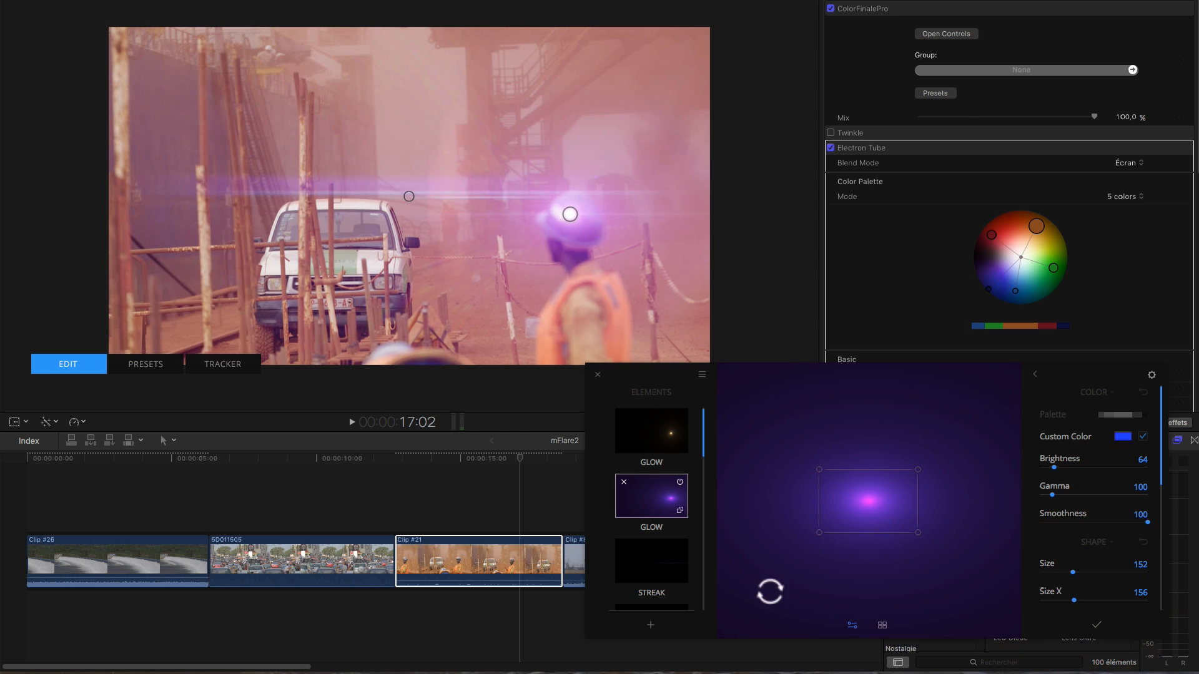
# Select the Streak element and compare the flare with and without it.
pyautogui.click(680, 565)
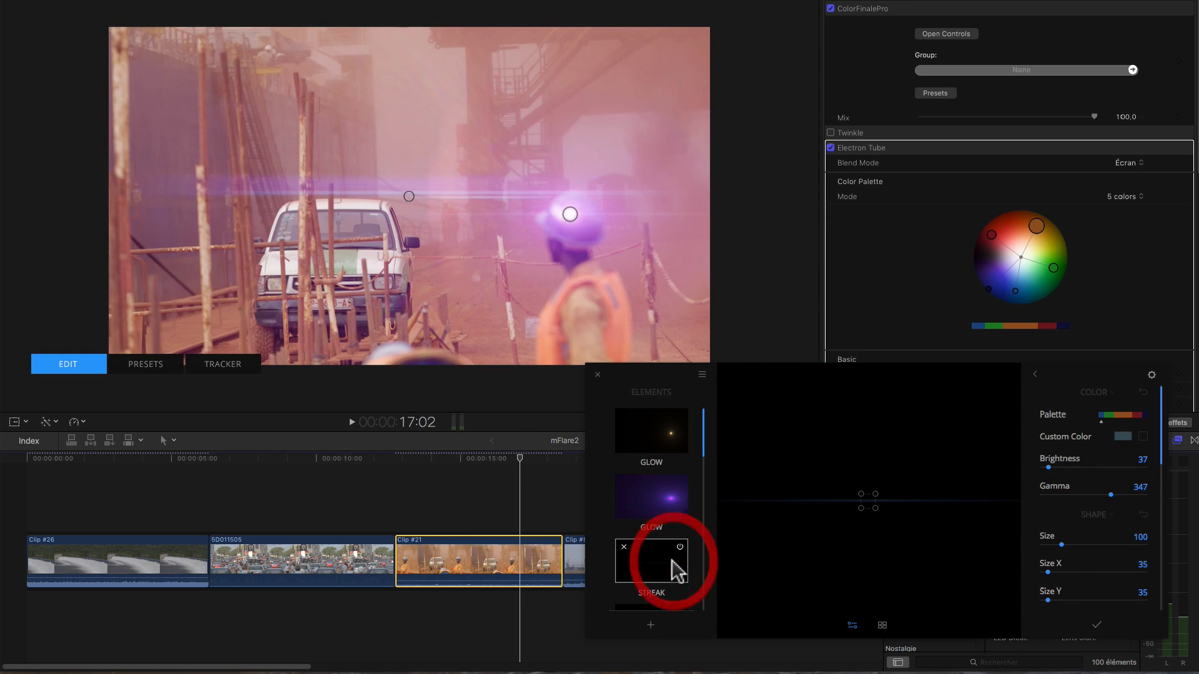
pyautogui.click(680, 547)
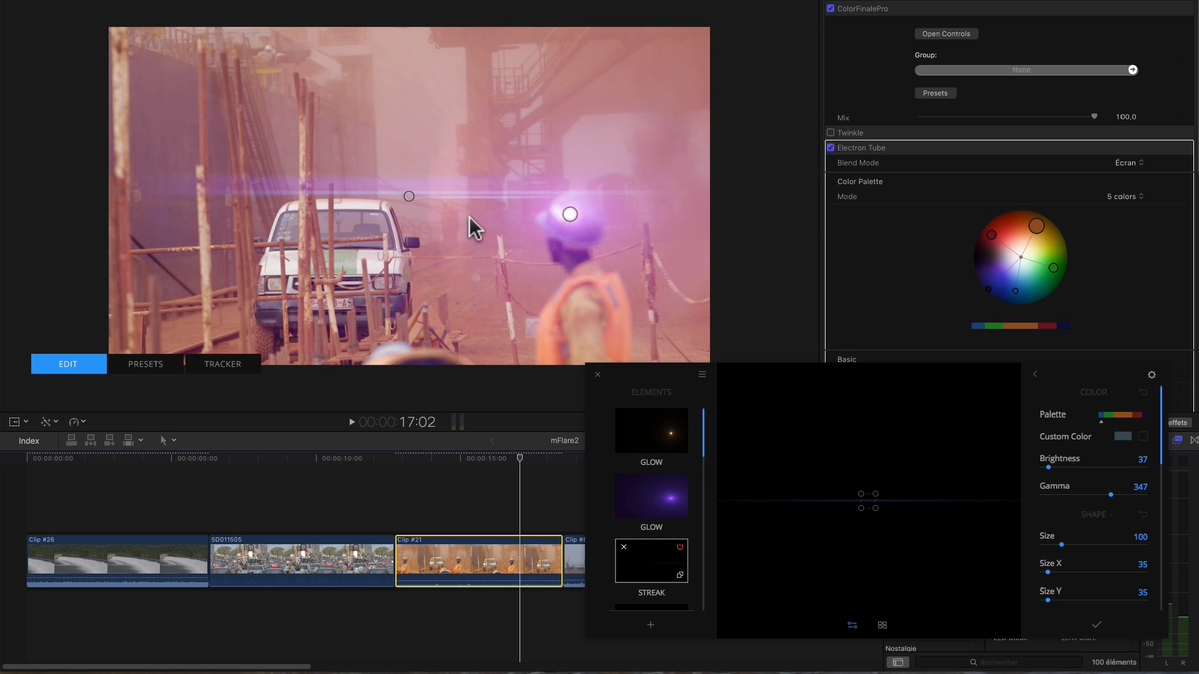
pyautogui.click(680, 542)
# Compare the flare with and without the Iris element that sits just above Hoop.
pyautogui.scroll(-4, 673, 542)
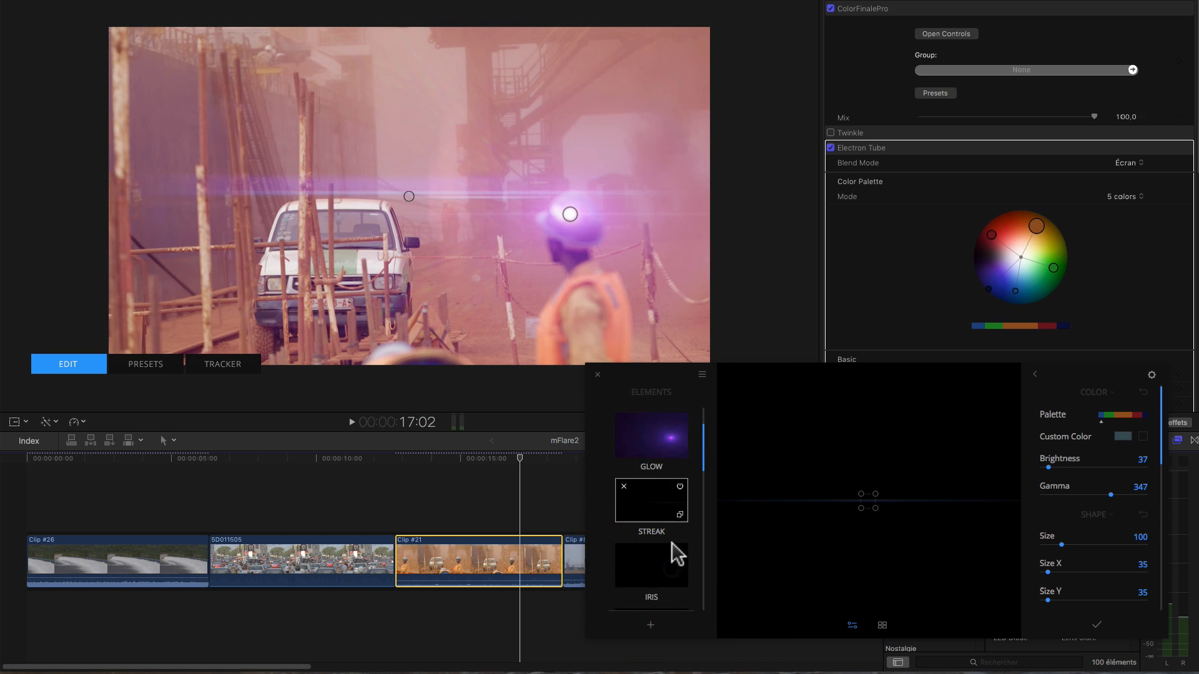
pyautogui.scroll(-5, 671, 527)
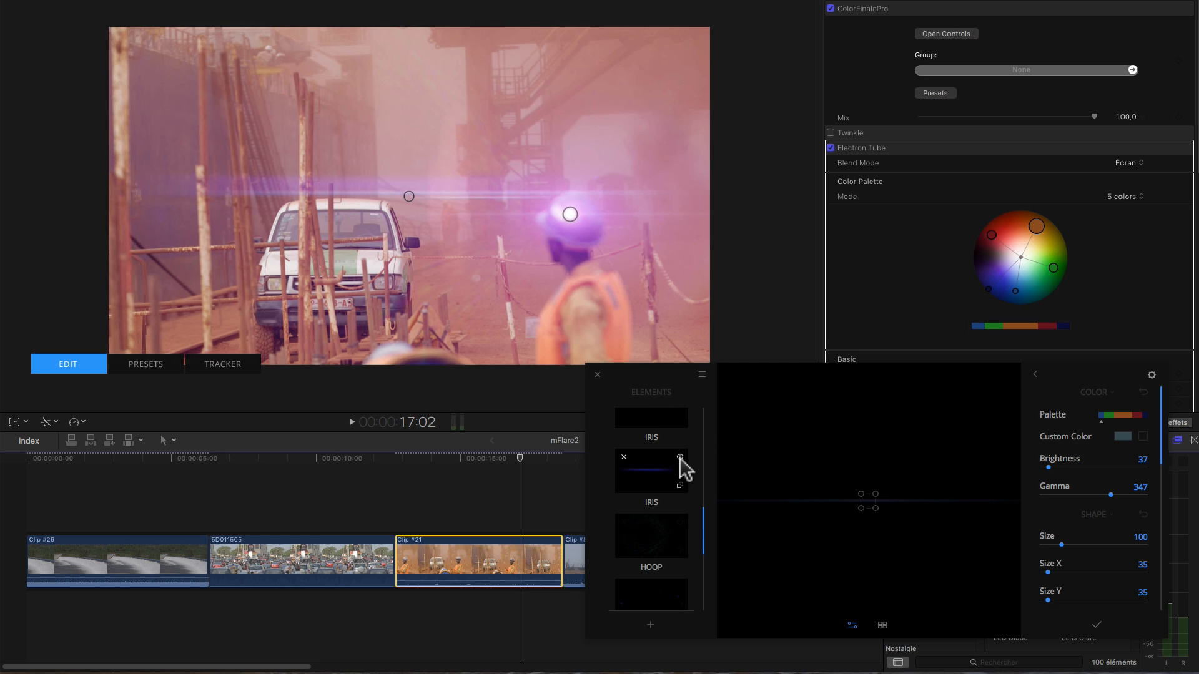
pyautogui.click(680, 456)
pyautogui.click(679, 457)
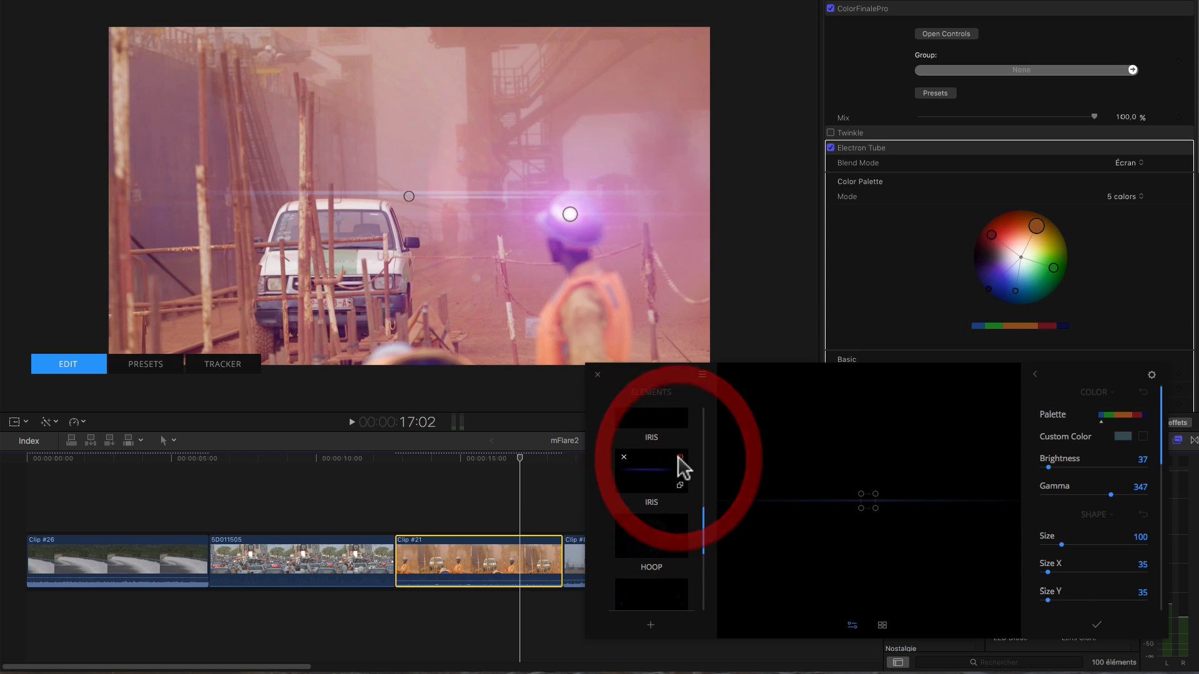
pyautogui.click(679, 457)
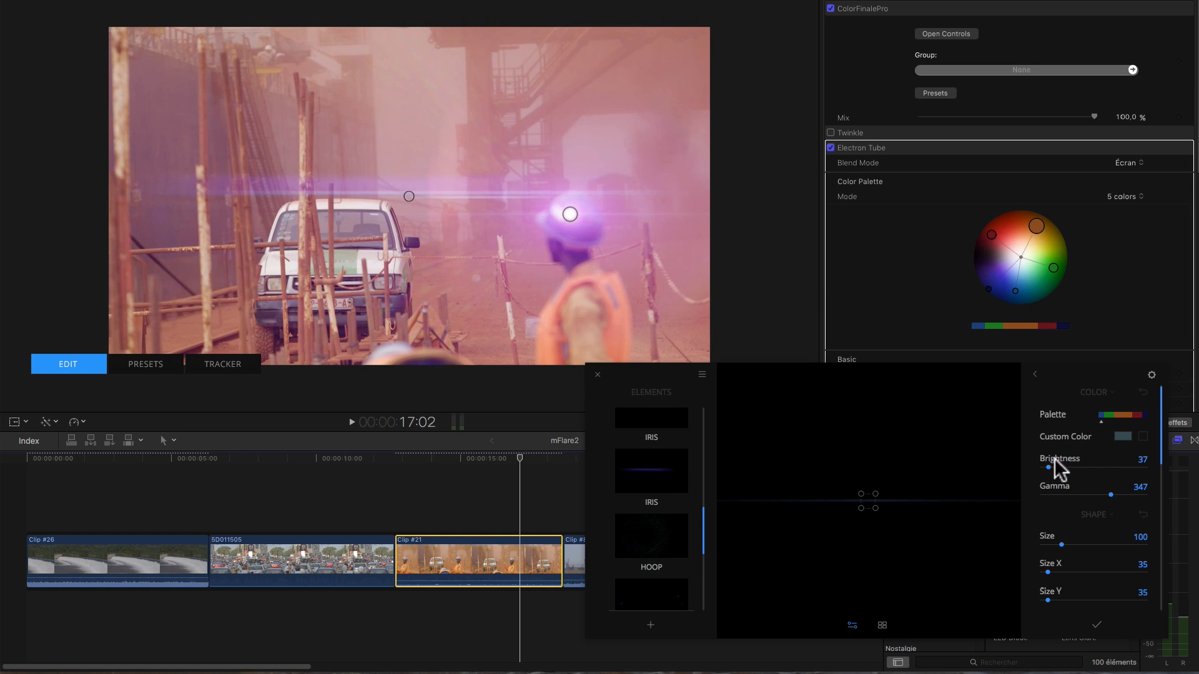
# Set the Streak element's Brightness to 167, Gamma to 213, Size to 109, Size X to 37 and Size Y to 217.
pyautogui.moveTo(1049, 465)
pyautogui.mouseDown()
pyautogui.moveTo(1107, 468)
pyautogui.moveTo(1063, 467)
pyautogui.mouseUp()
pyautogui.click(1097, 468)
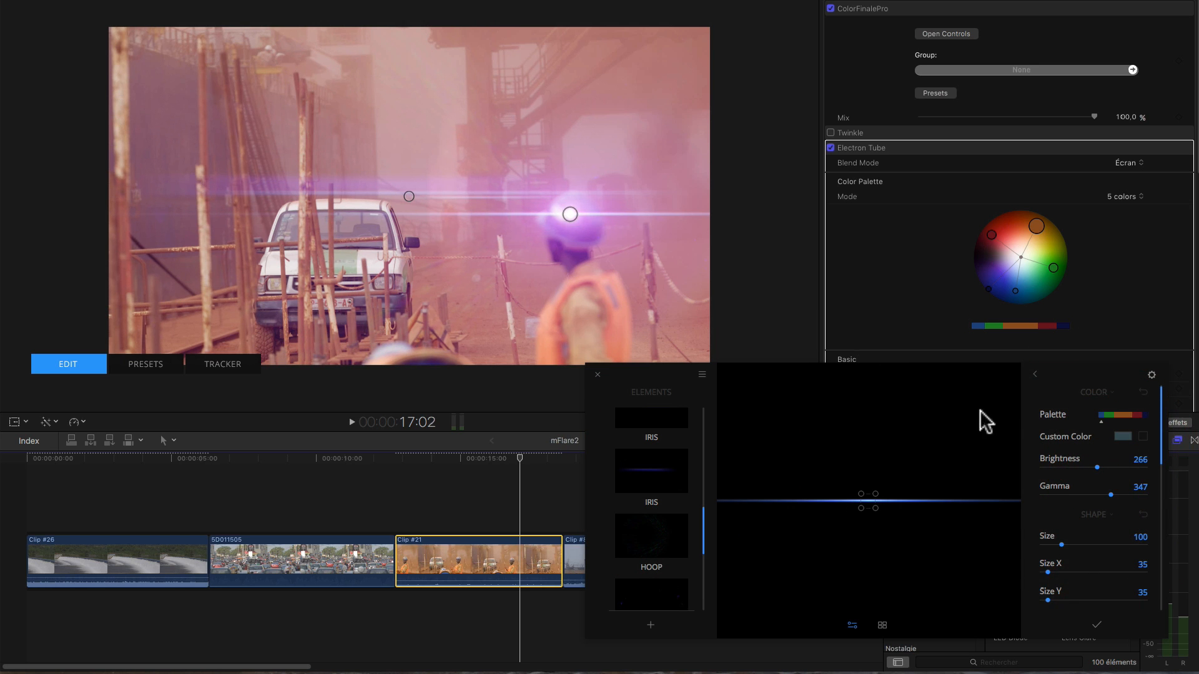
pyautogui.moveTo(1111, 495)
pyautogui.mouseDown()
pyautogui.moveTo(1067, 494)
pyautogui.moveTo(1096, 468)
pyautogui.moveTo(1078, 466)
pyautogui.mouseUp()
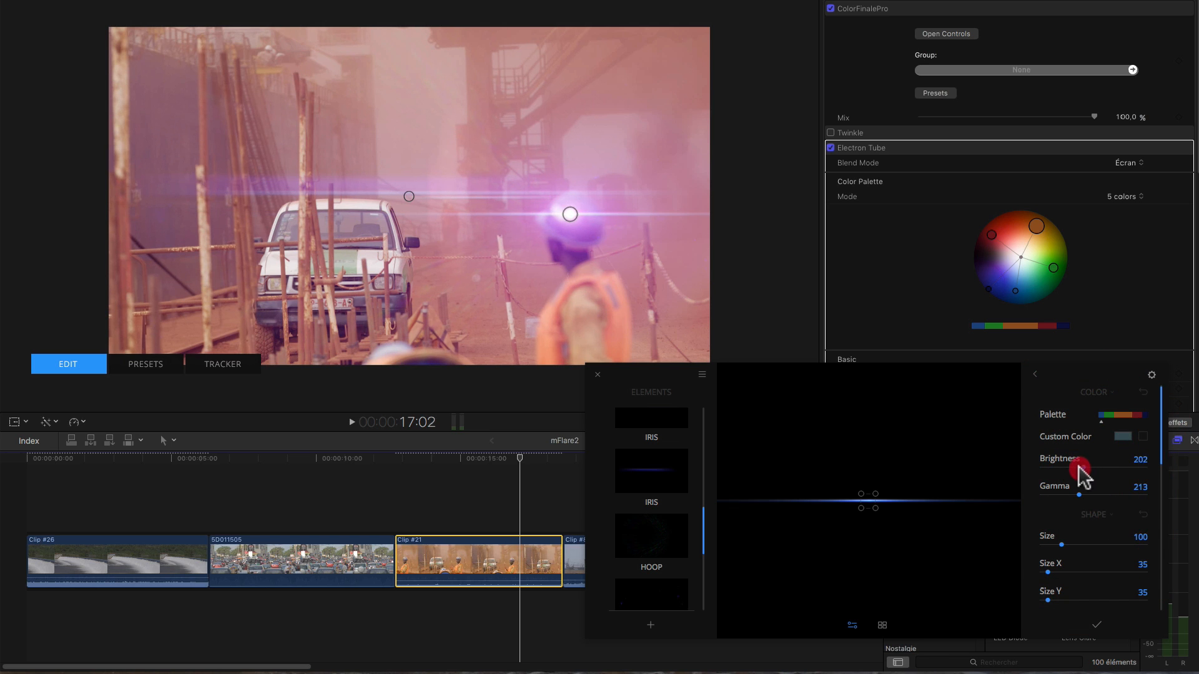
pyautogui.moveTo(1061, 544); pyautogui.dragTo(1111, 548)
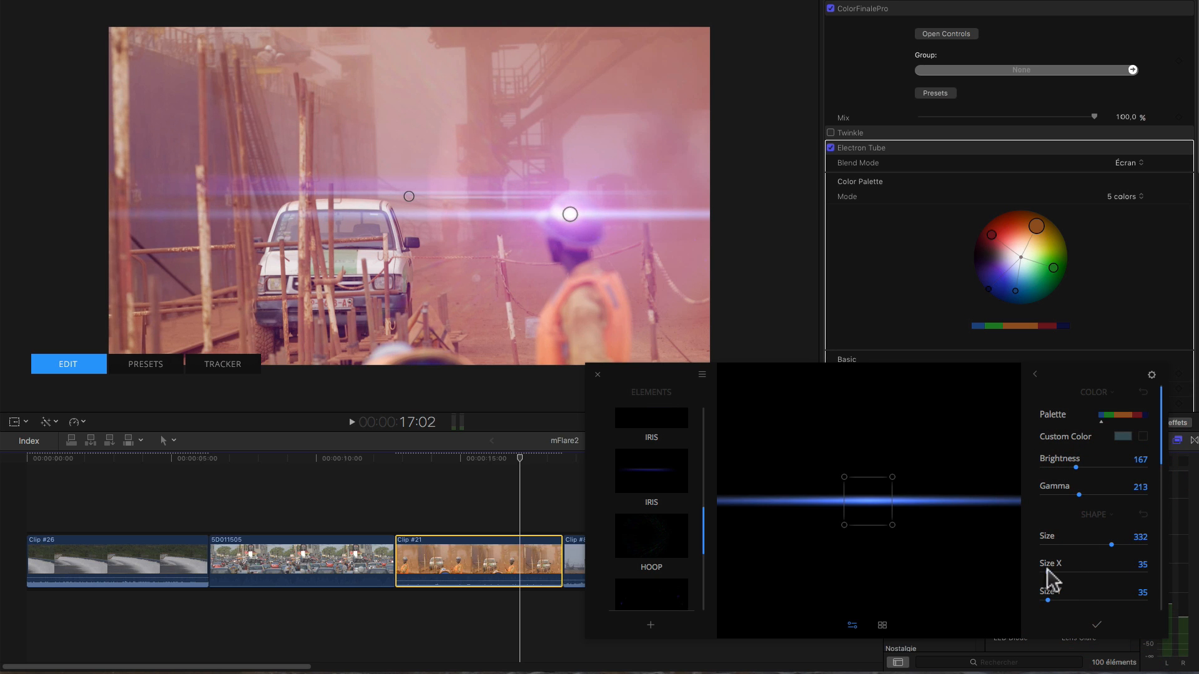
pyautogui.moveTo(1051, 581)
pyautogui.mouseDown()
pyautogui.moveTo(1085, 571)
pyautogui.moveTo(1052, 581)
pyautogui.moveTo(1065, 549)
pyautogui.mouseUp()
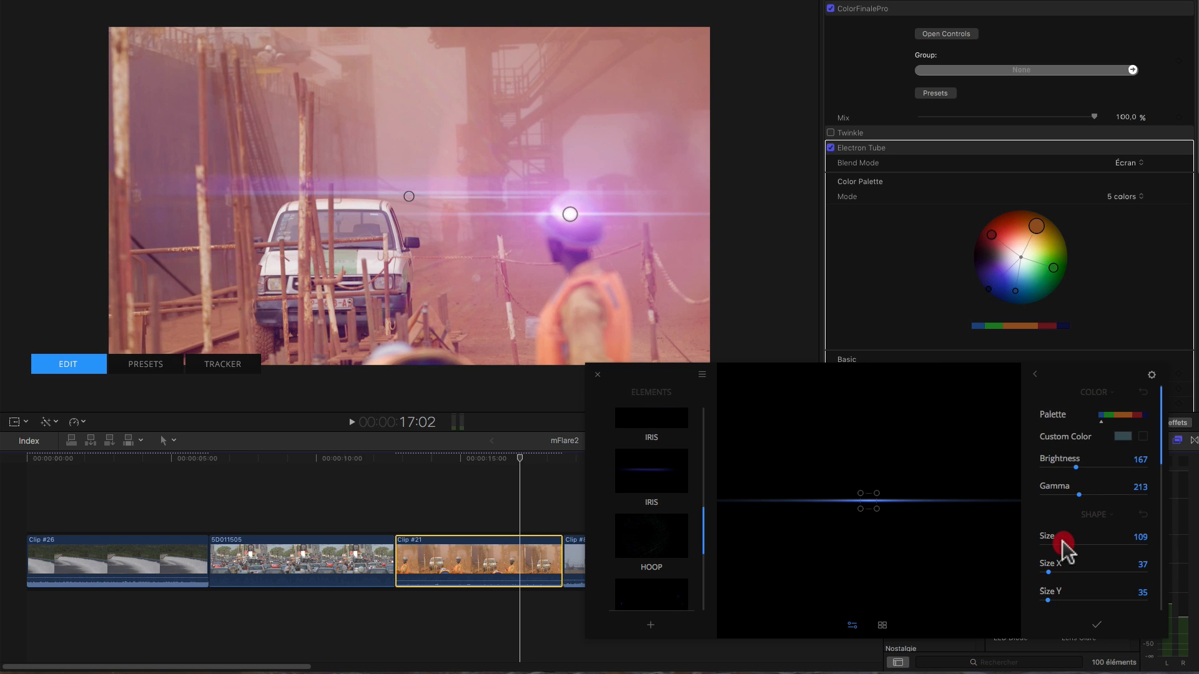
pyautogui.moveTo(1048, 600)
pyautogui.mouseDown()
pyautogui.moveTo(1099, 602)
pyautogui.moveTo(1096, 594)
pyautogui.mouseUp()
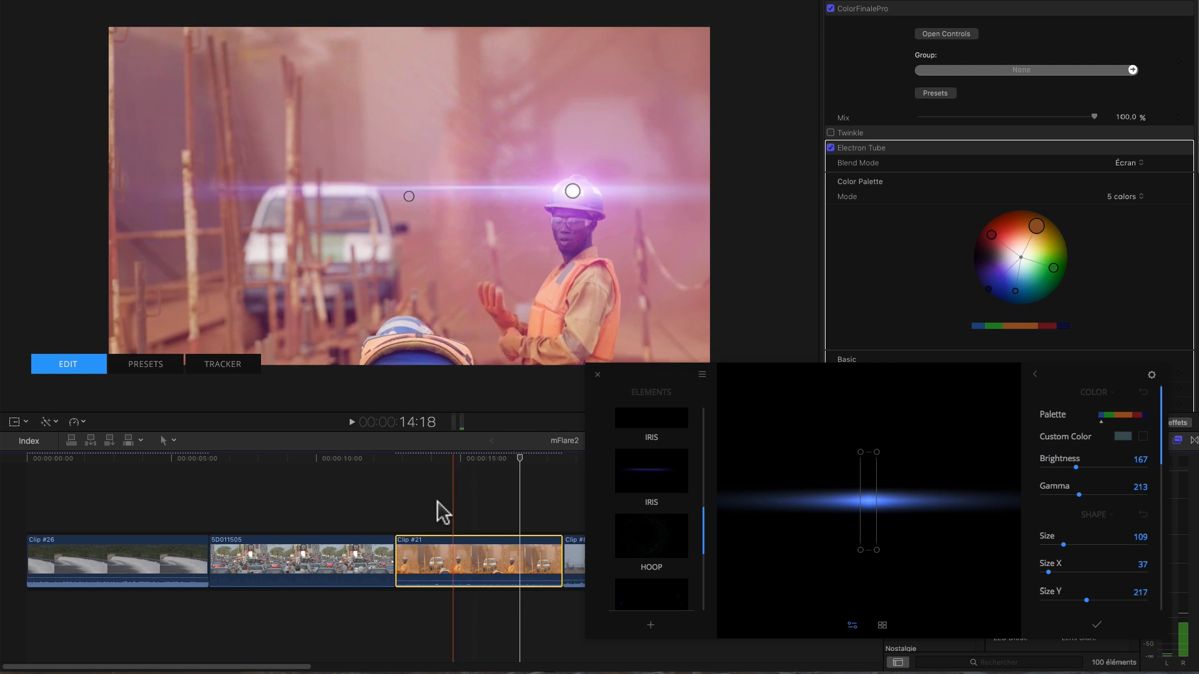
# Play back Clip #21 to review the edited flare, and leave the element editor after a glance at the presets library.
pyautogui.press('space')
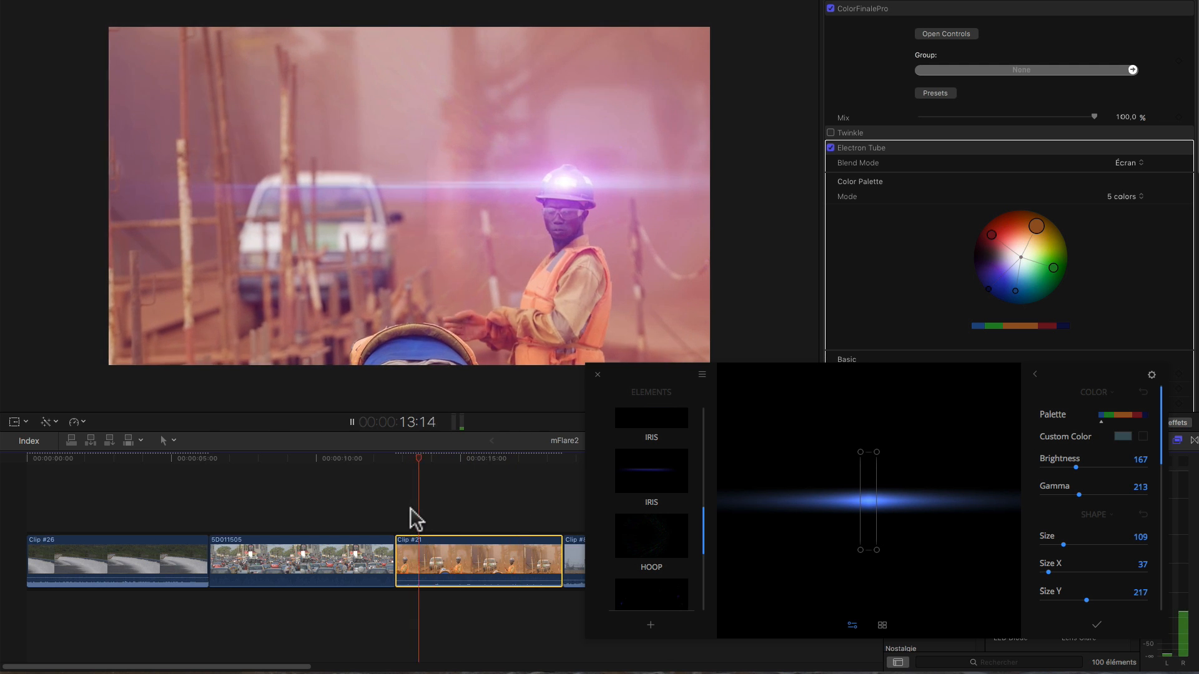
pyautogui.press('space')
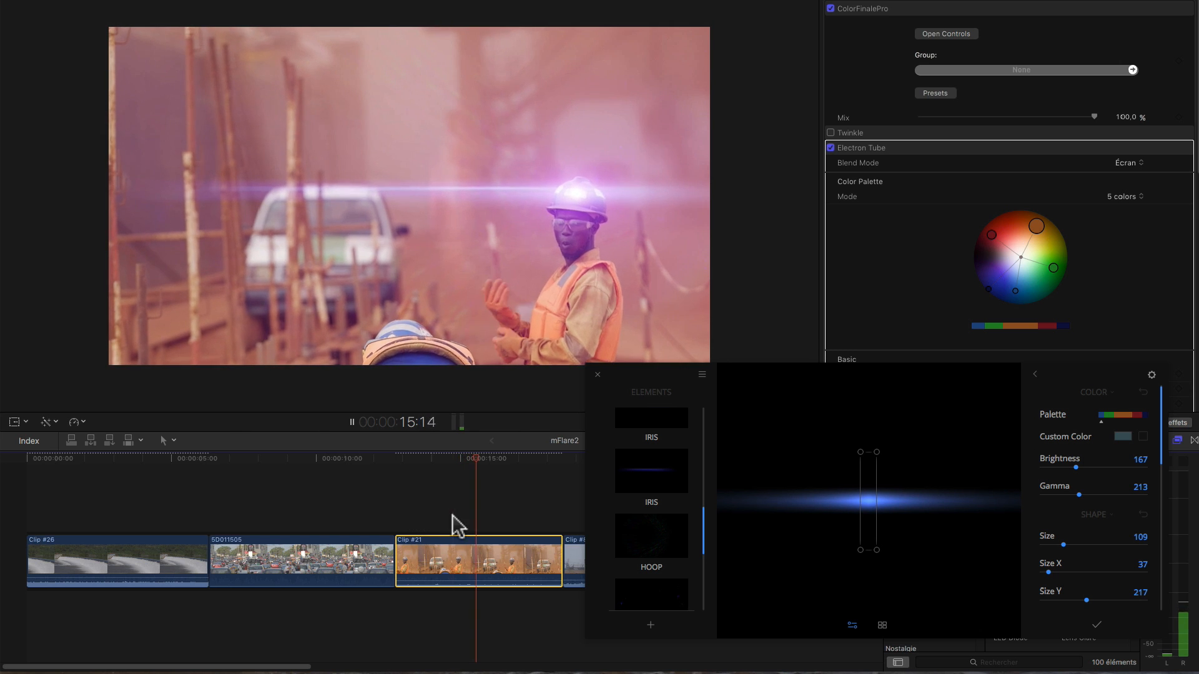
pyautogui.click(596, 375)
pyautogui.click(152, 365)
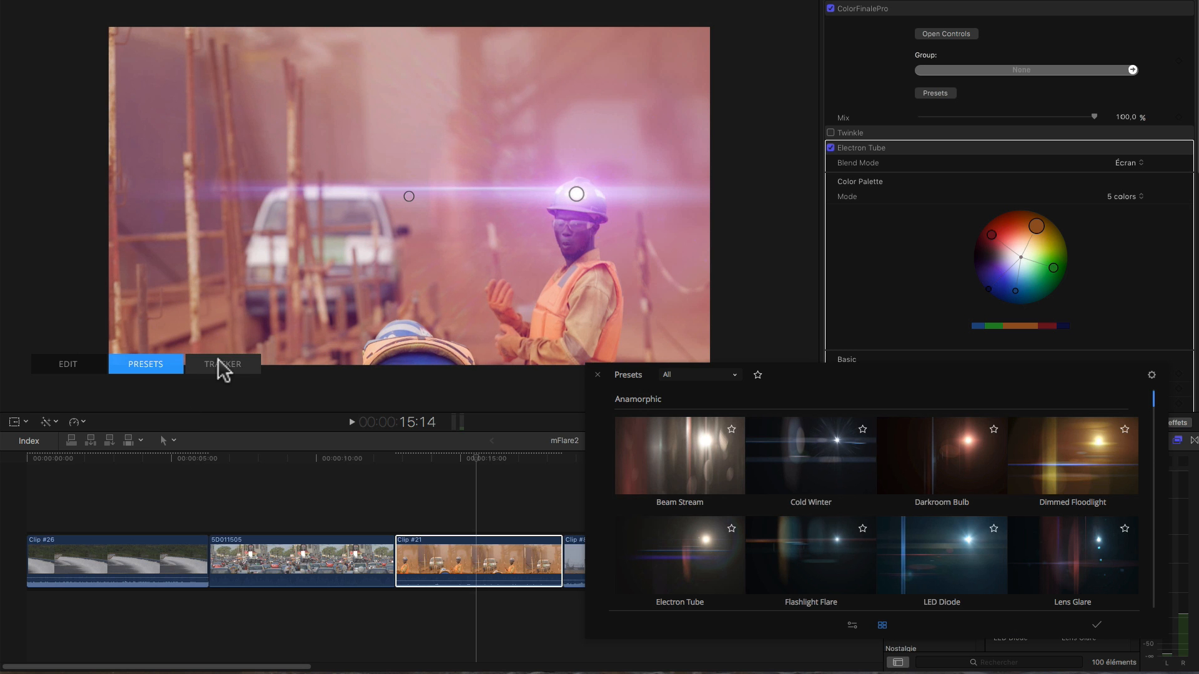
pyautogui.click(596, 375)
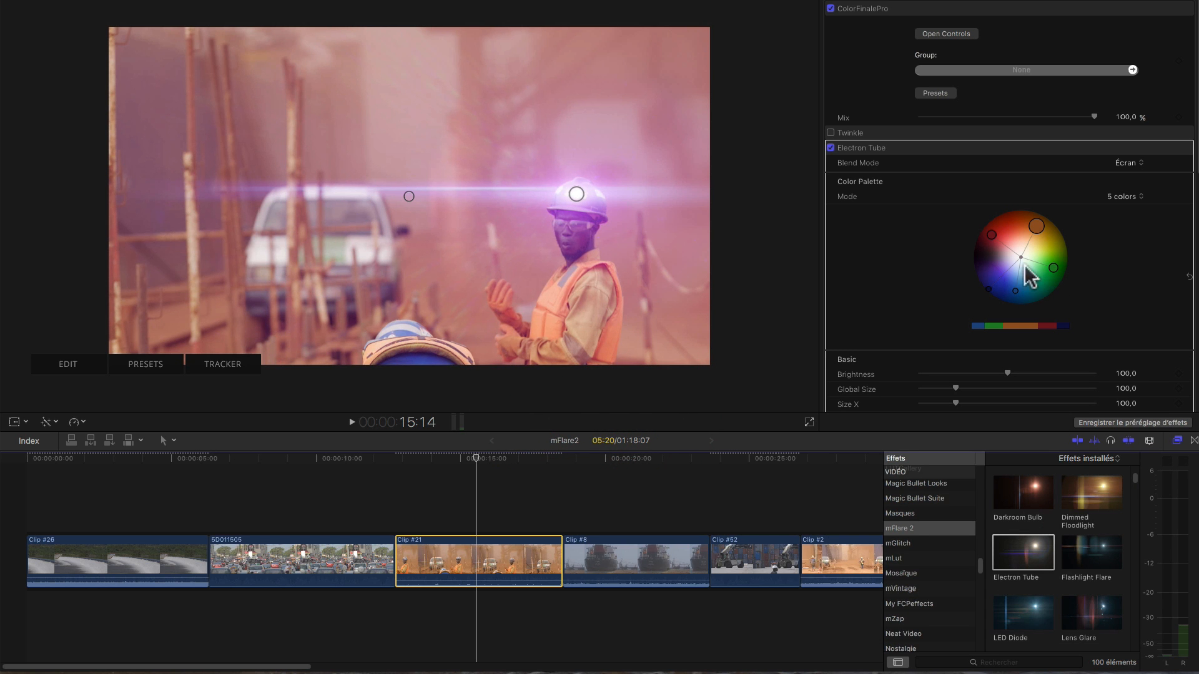
# Play the beginning of Clip #8, select the clip at 20:15 and check the effect of its Lens Glare flare.
pyautogui.click(568, 459)
pyautogui.press('space')
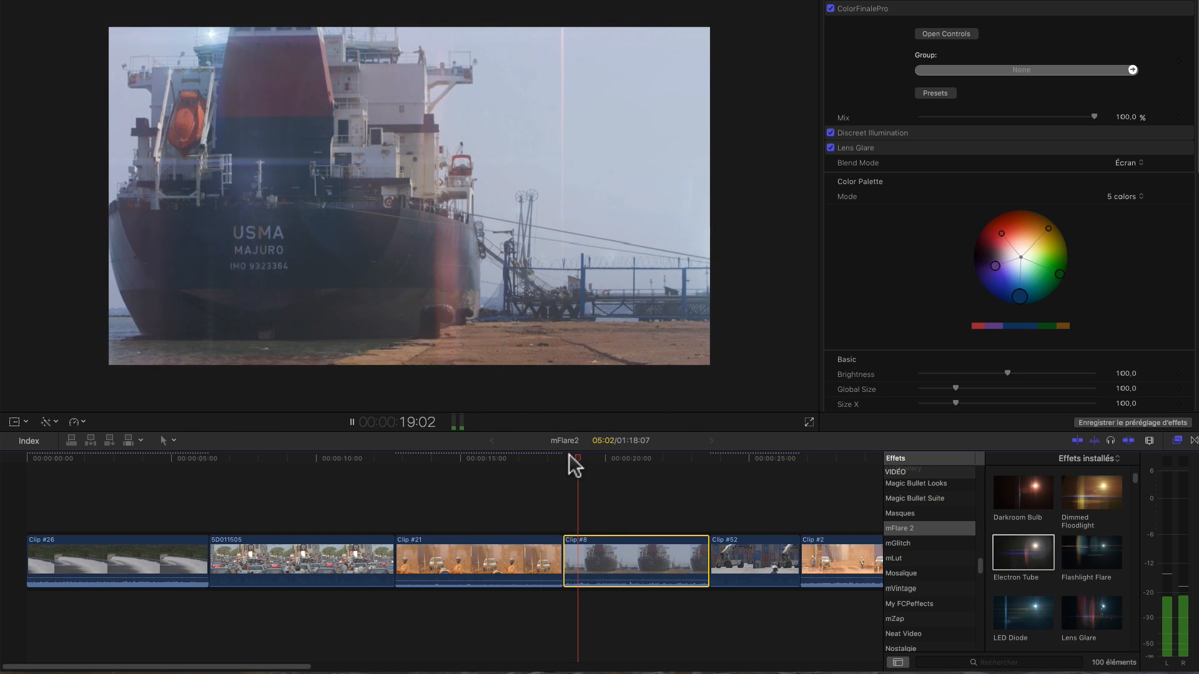
pyautogui.press('space')
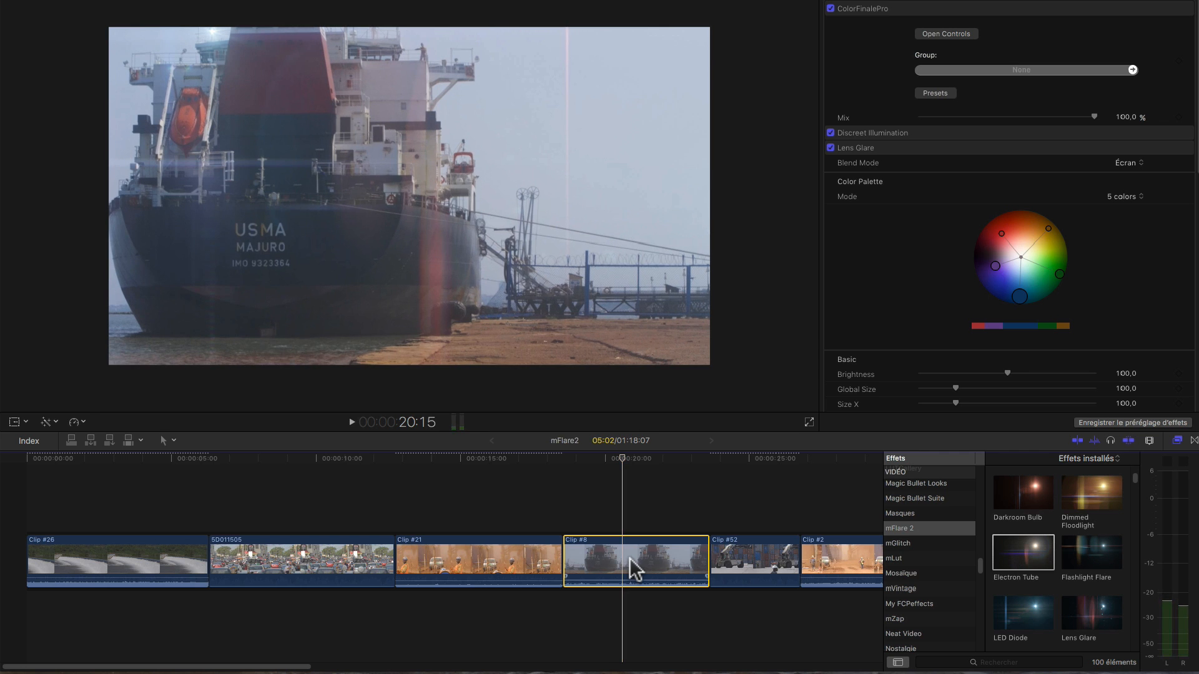
pyautogui.click(626, 498)
pyautogui.click(623, 549)
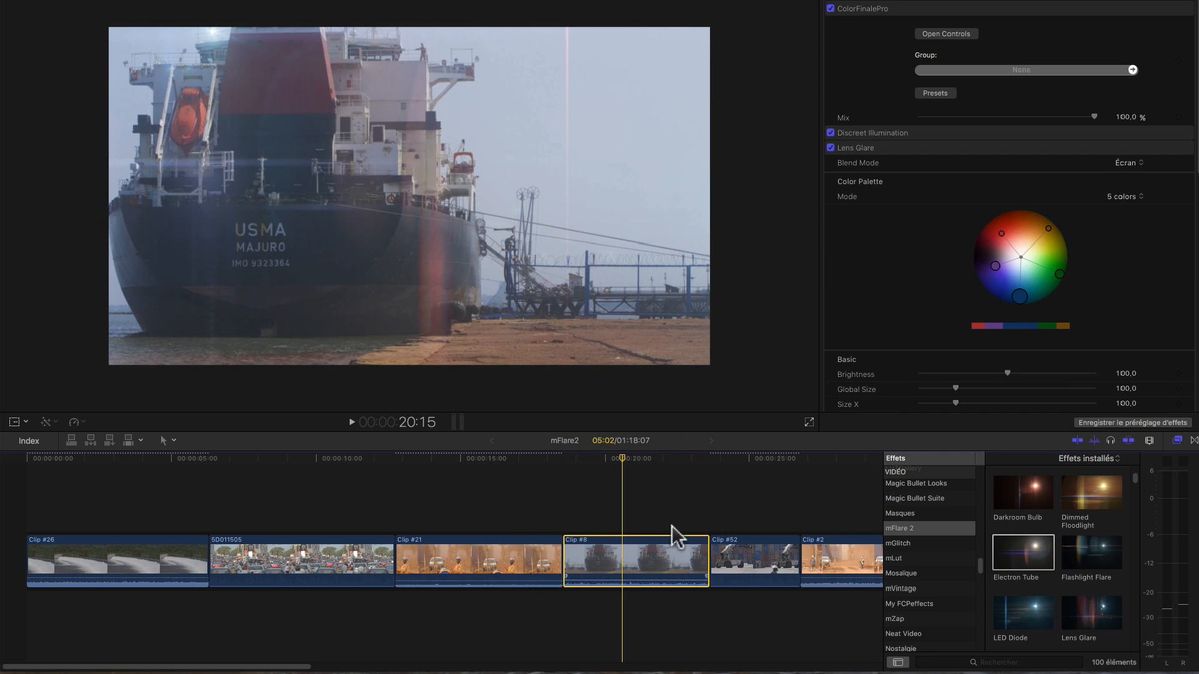
pyautogui.click(831, 148)
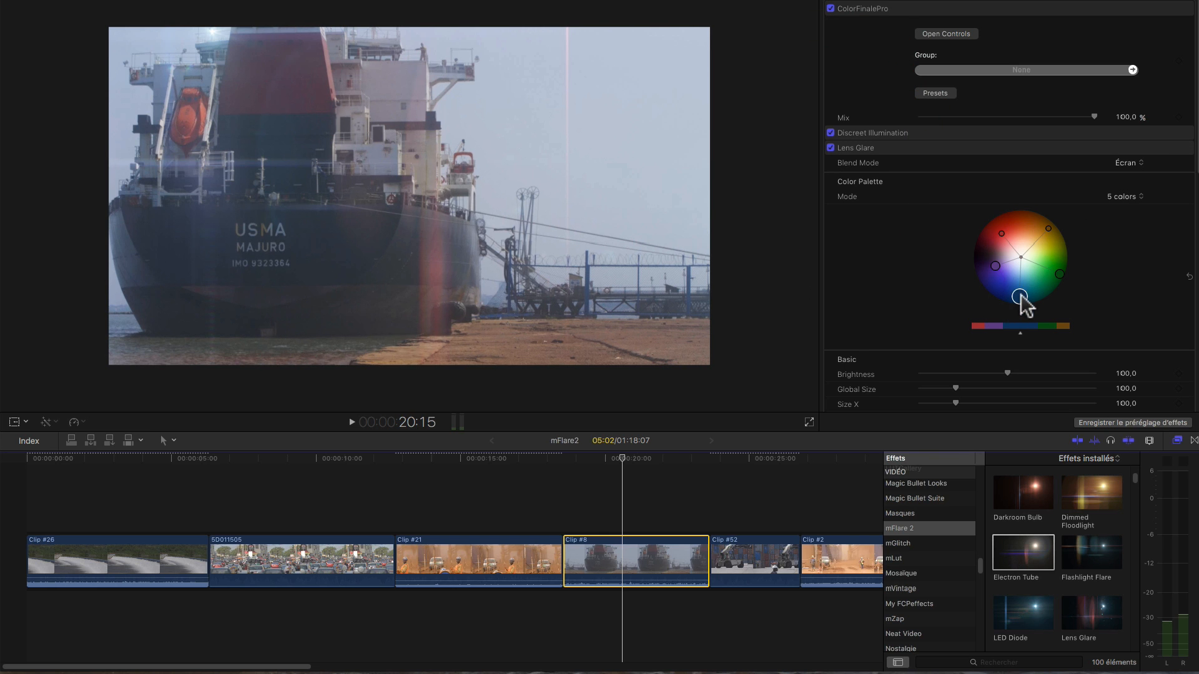
# Shift the Lens Glare's five palette colors to blue and violet tones and set its Global Size to 154.
pyautogui.click(998, 269)
pyautogui.moveTo(999, 280); pyautogui.dragTo(996, 265)
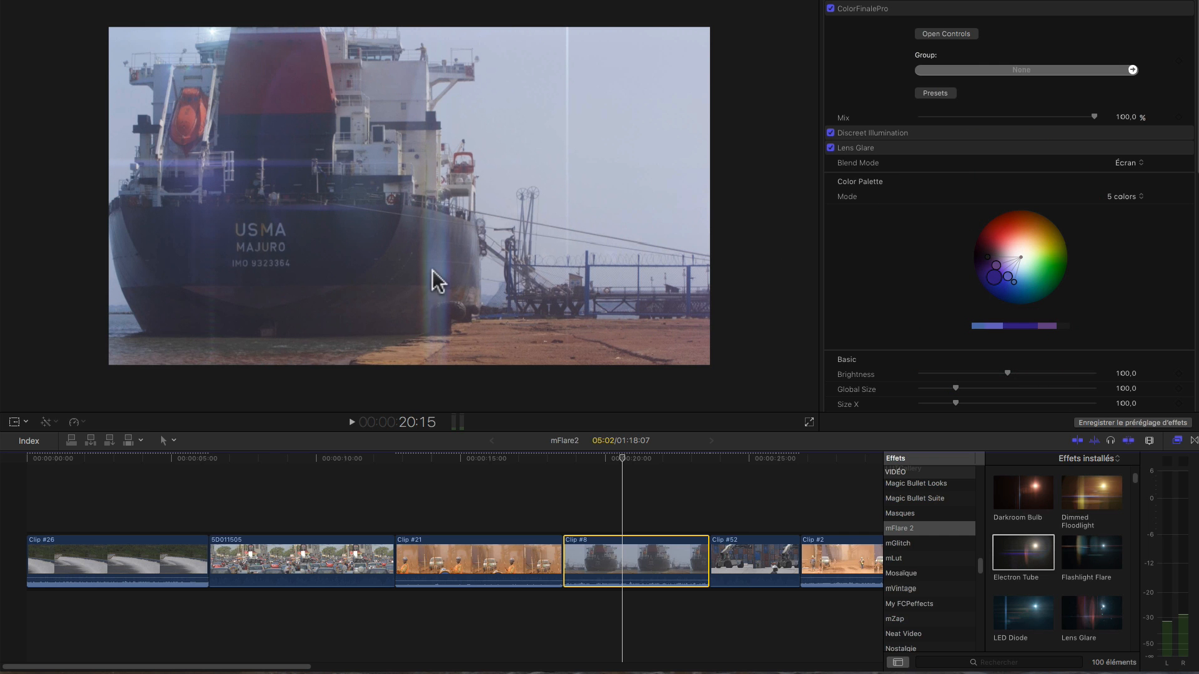
pyautogui.scroll(-5, 886, 294)
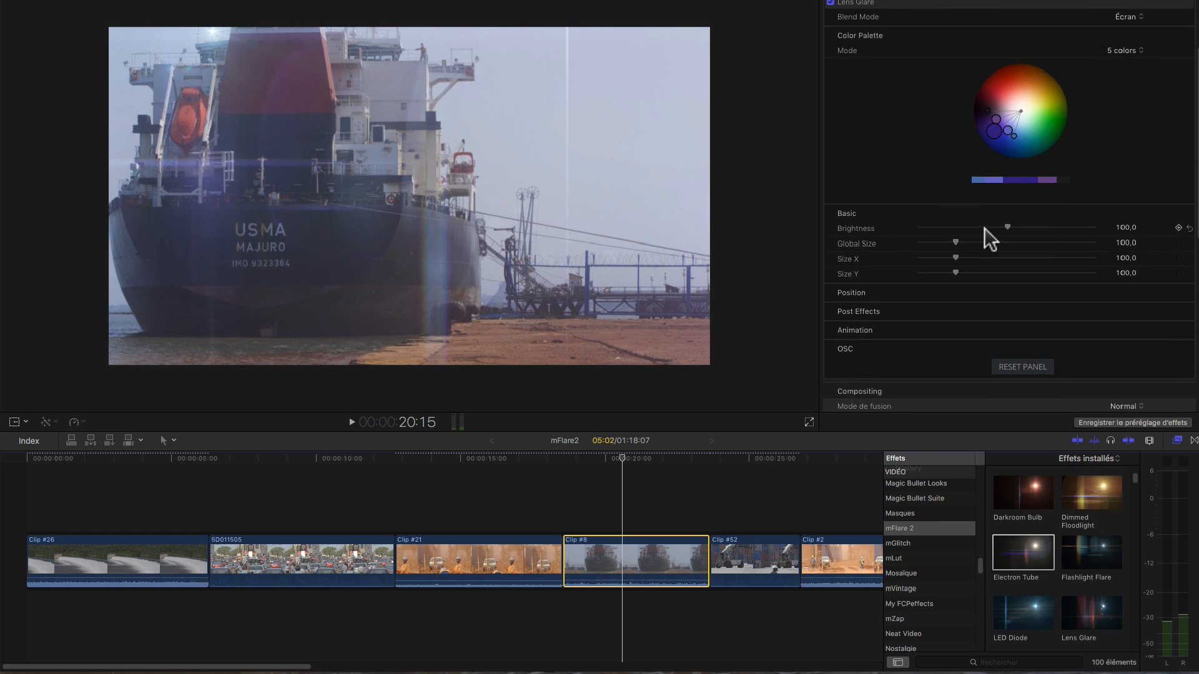
pyautogui.moveTo(956, 243); pyautogui.dragTo(974, 246)
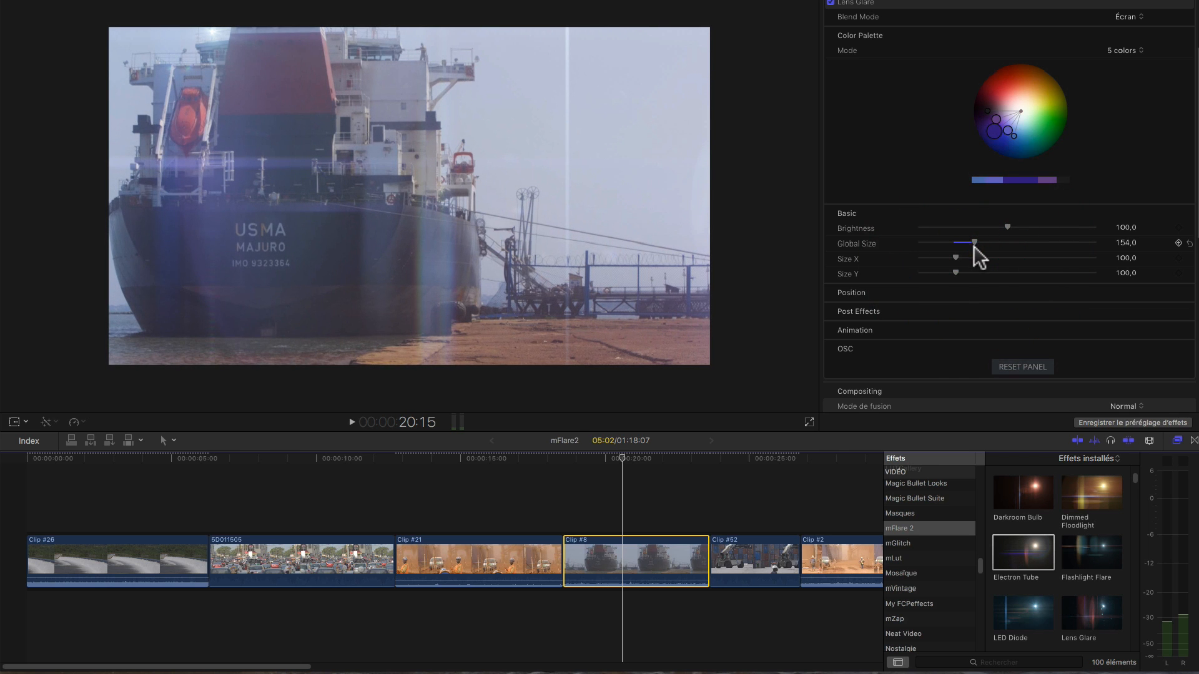
# Try the Lumière linéaire and Inscrustation blend modes on Lens Glare and return it to Écran.
pyautogui.click(1129, 13)
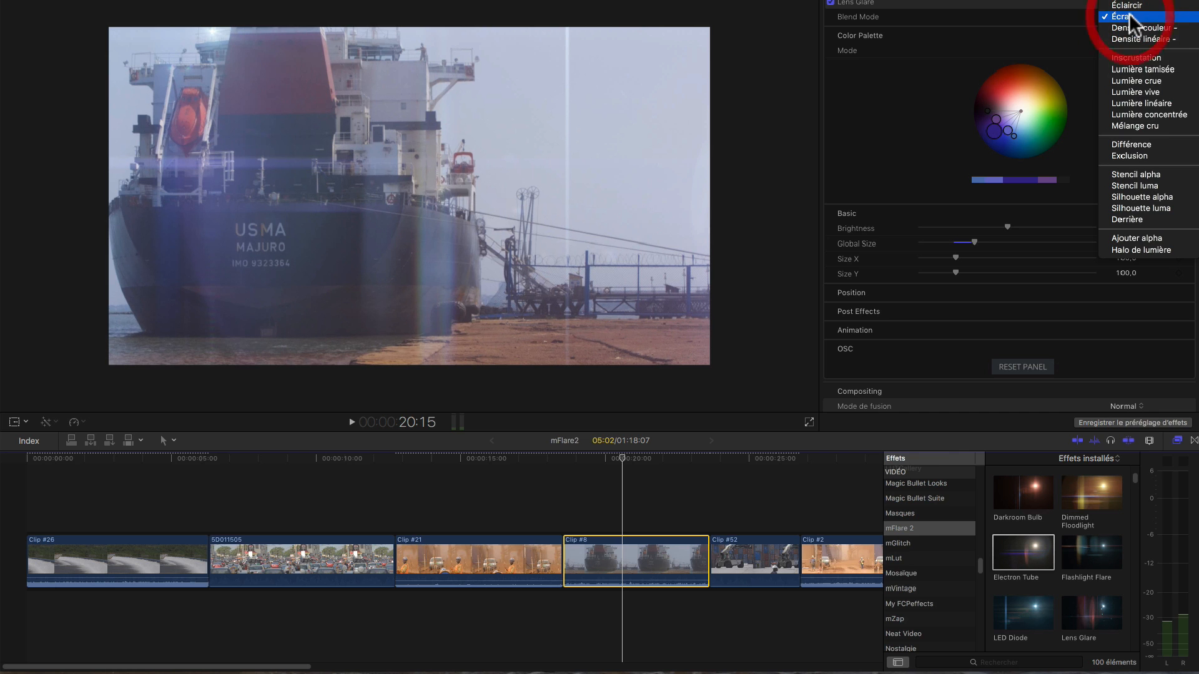
pyautogui.click(1133, 95)
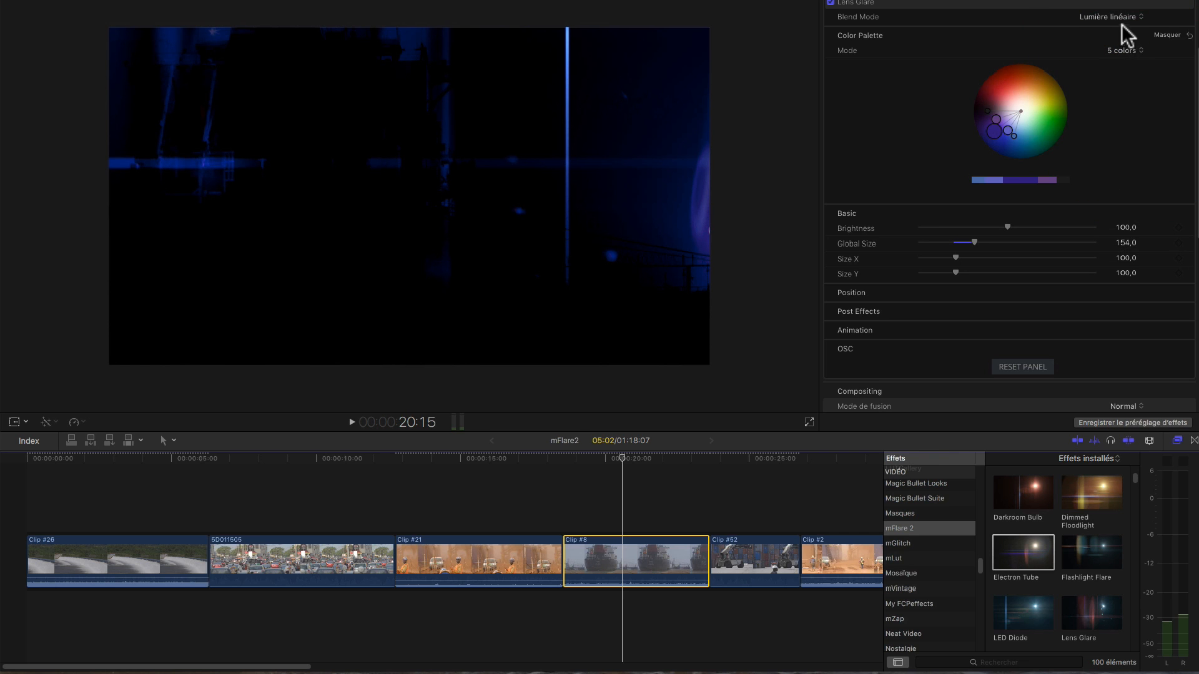
pyautogui.click(1118, 16)
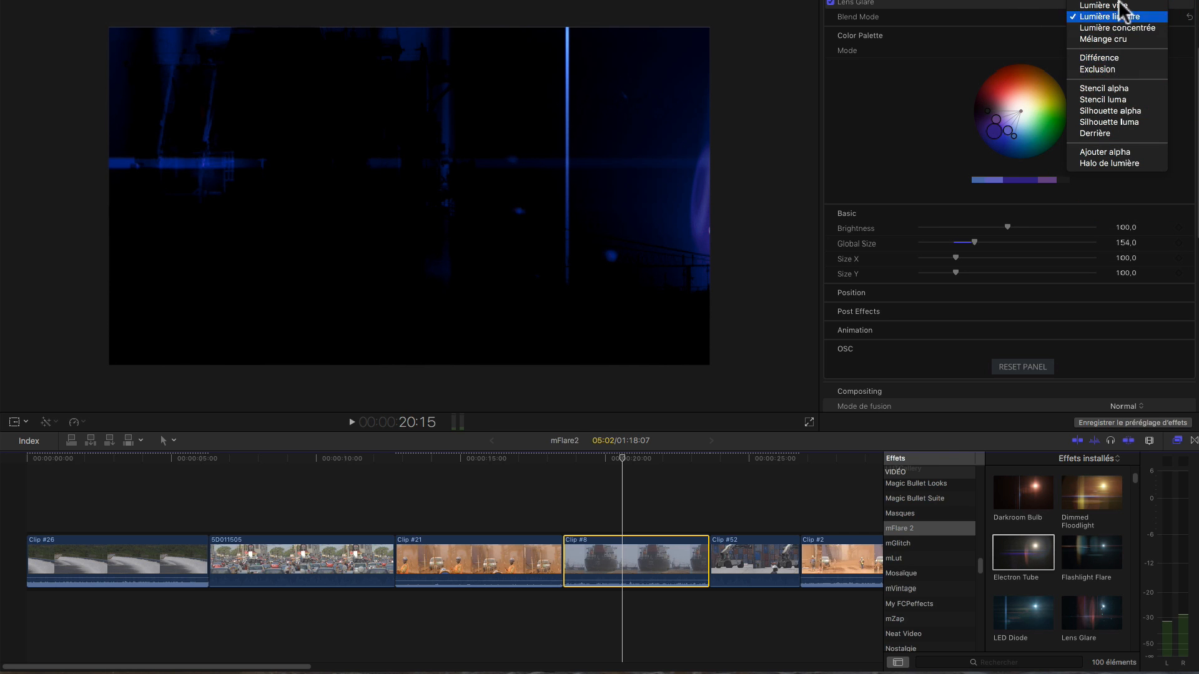
pyautogui.click(1105, 2)
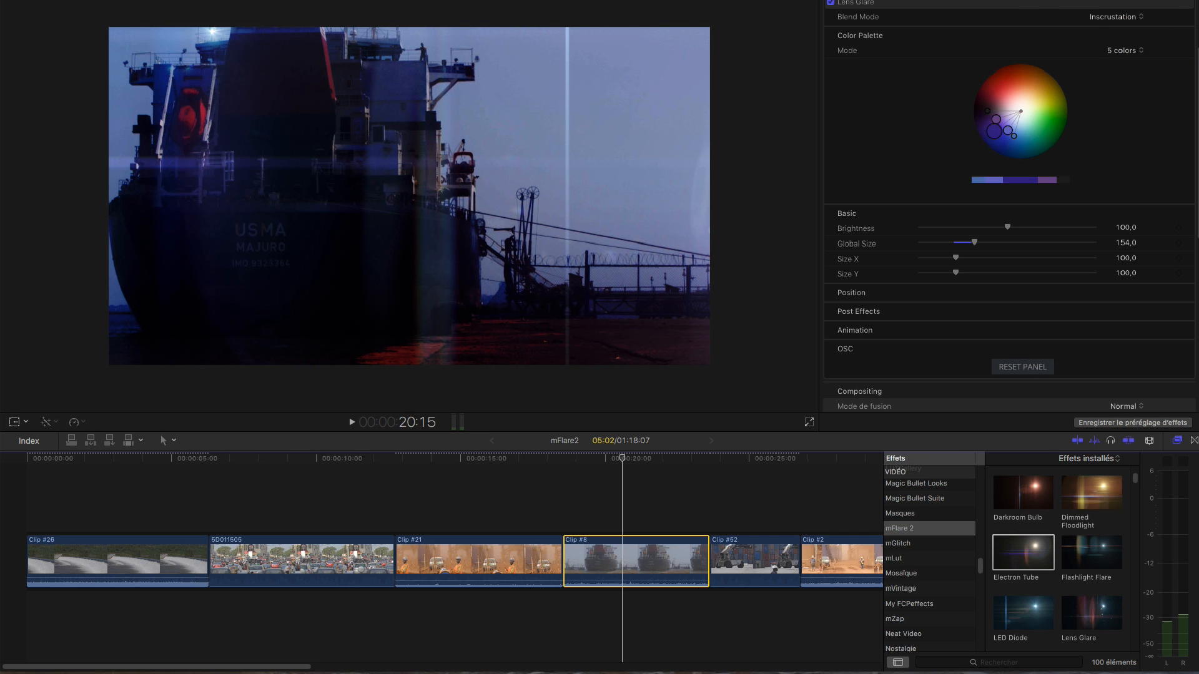
pyautogui.scroll(5, 1110, 32)
pyautogui.click(1129, 149)
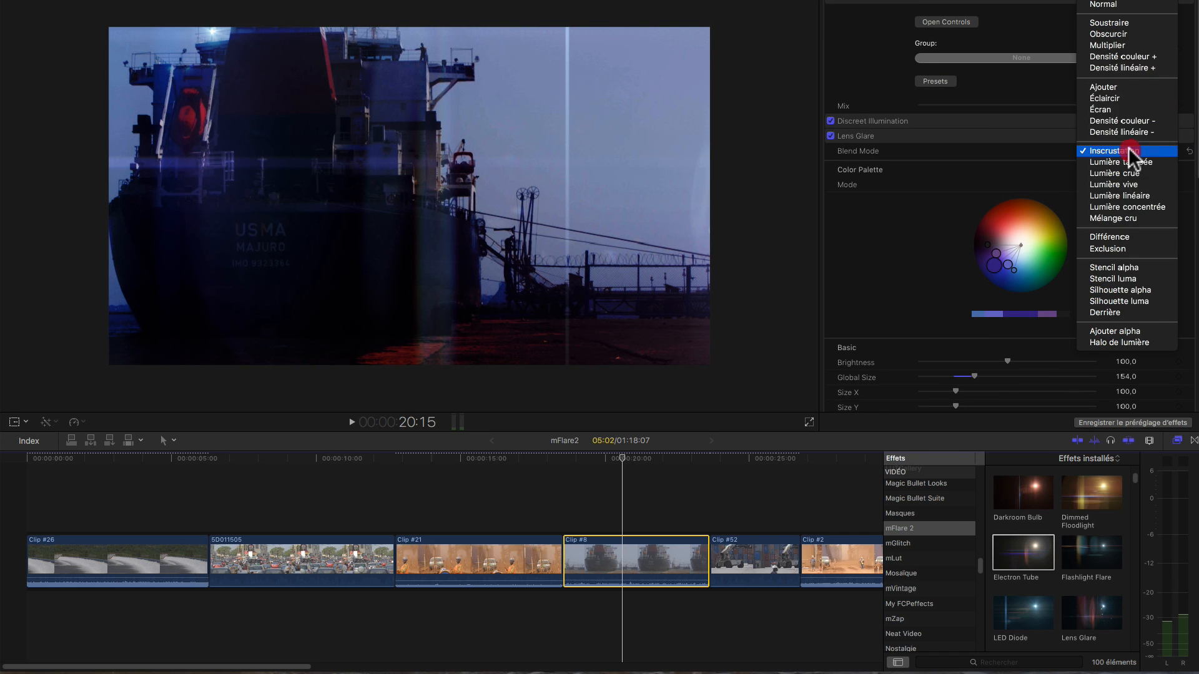
pyautogui.click(1110, 107)
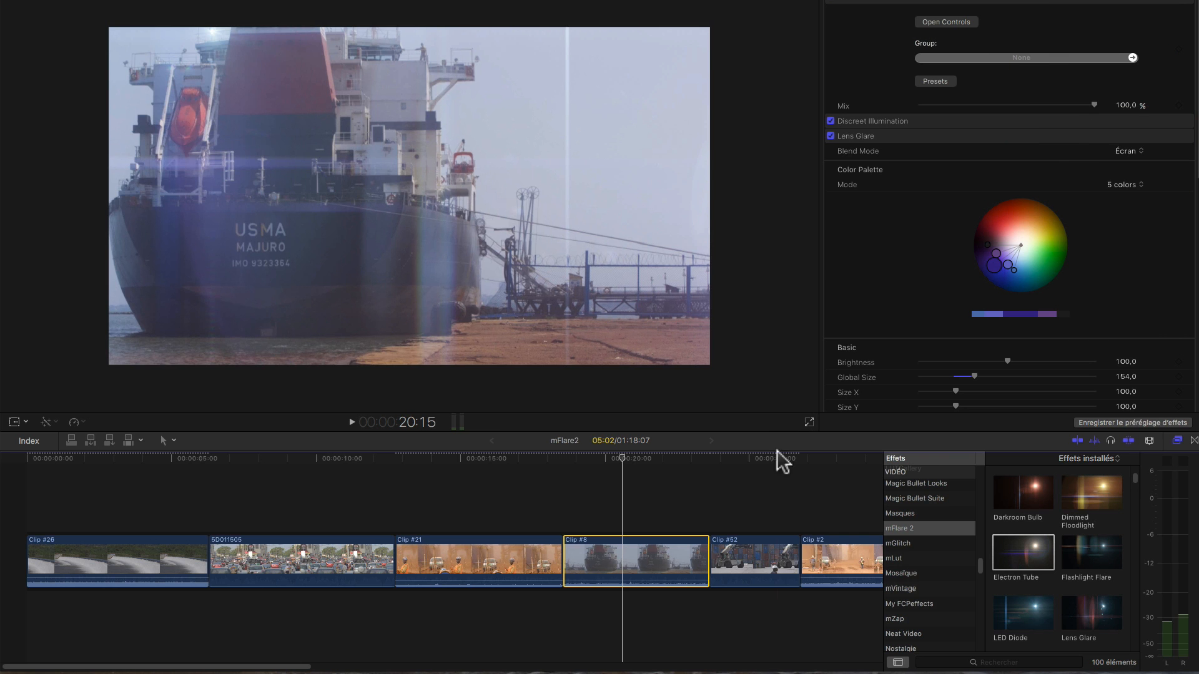
# Compare Clip #8 with and without Lens Glare, and set the flare's Size X to 149 and Size Y to 50.
pyautogui.click(831, 135)
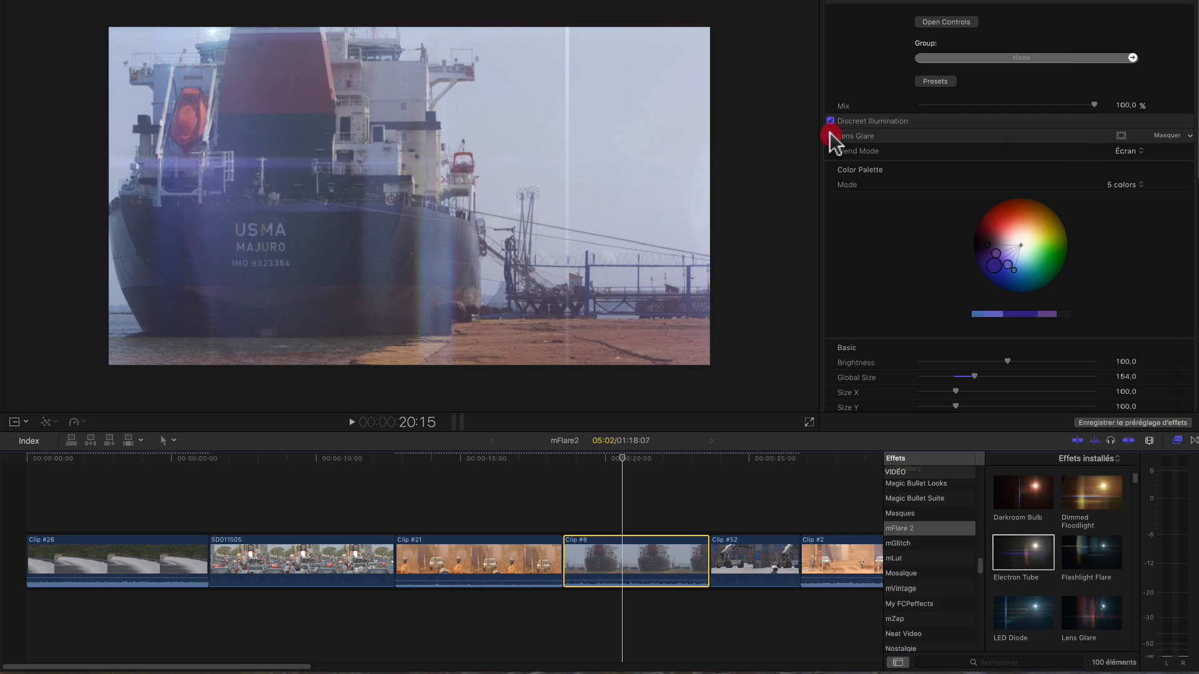
pyautogui.click(830, 135)
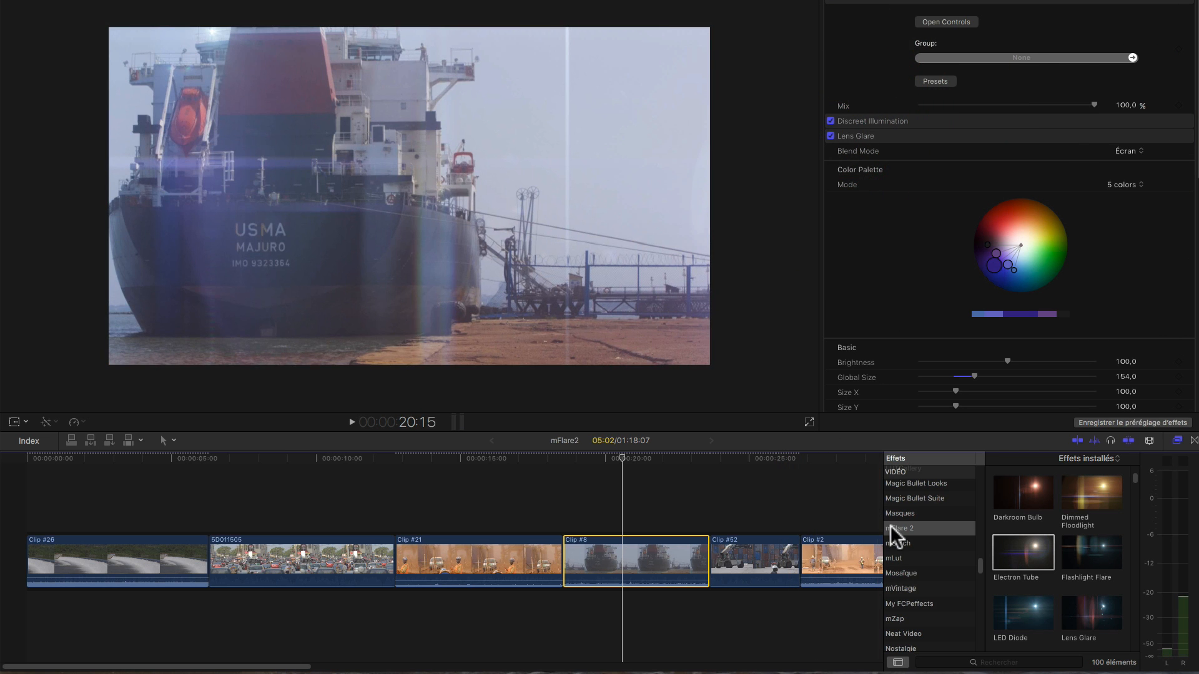
pyautogui.scroll(-5, 879, 343)
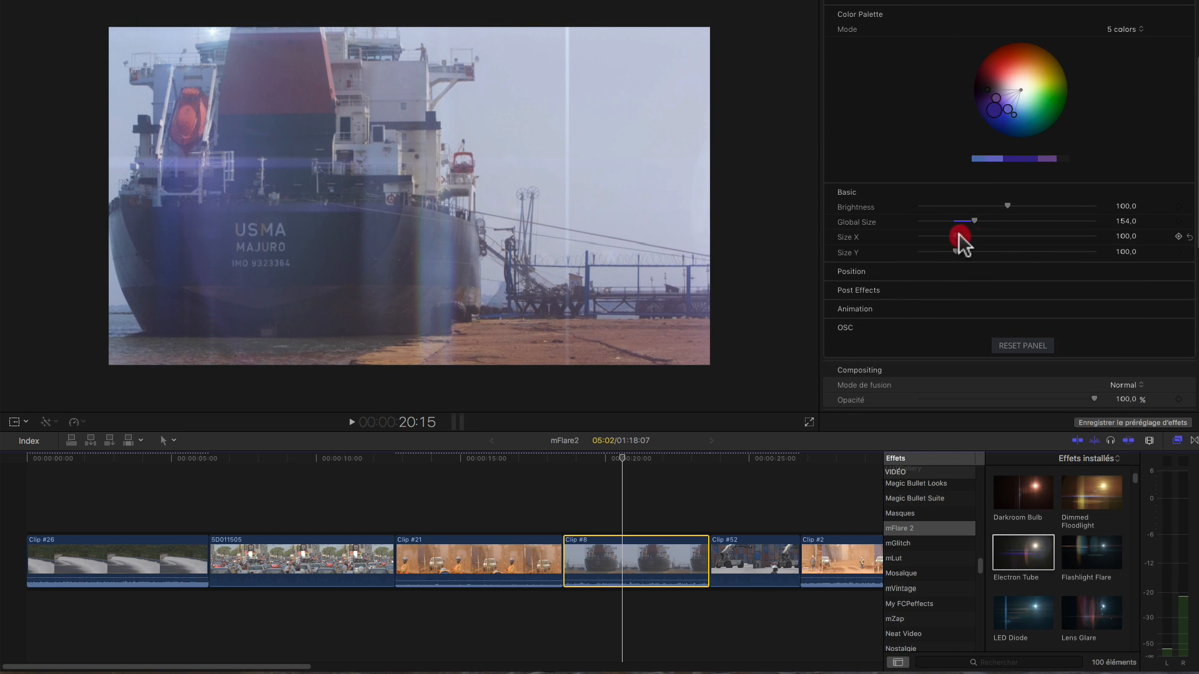
pyautogui.moveTo(960, 237); pyautogui.dragTo(937, 252)
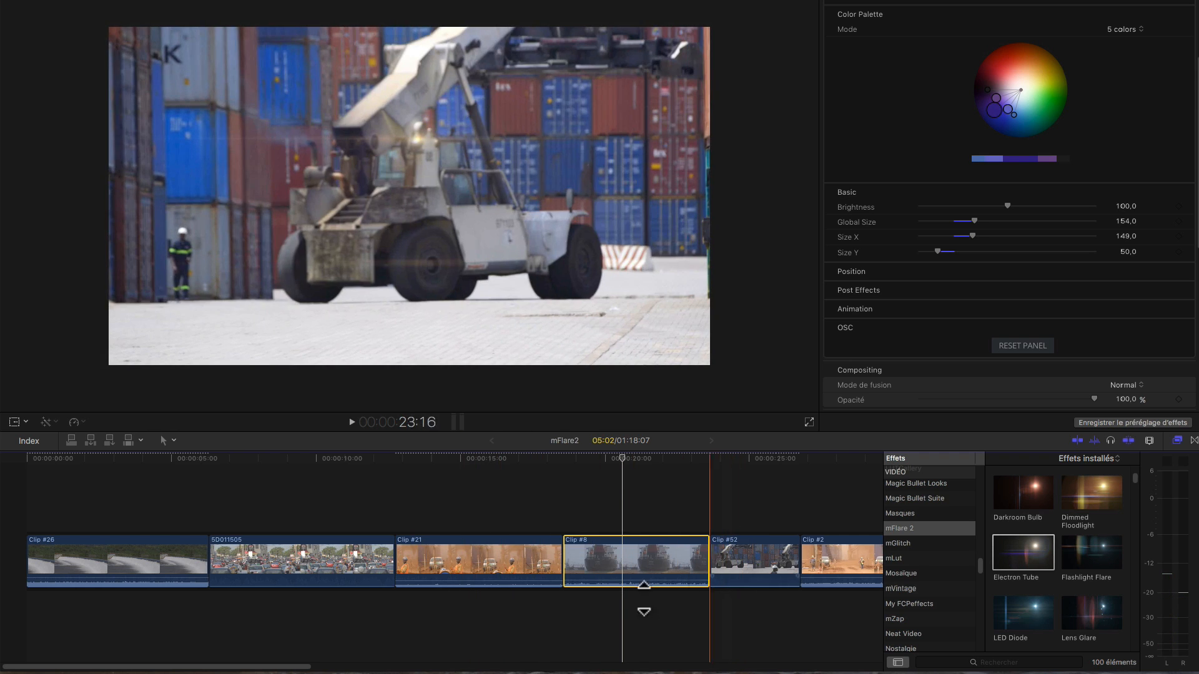
# Select Clip #26 and add a keyframe at its start for the Dimmed Floodlight's Light X position.
pyautogui.click(94, 503)
pyautogui.click(115, 564)
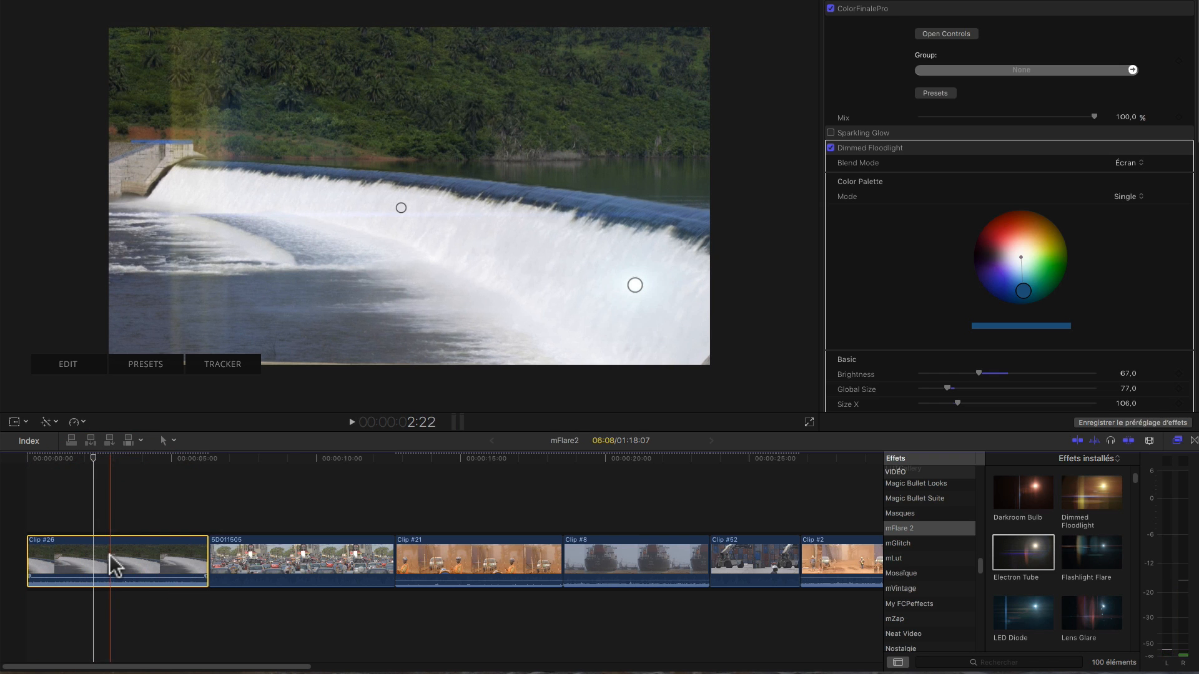
pyautogui.press('Home')
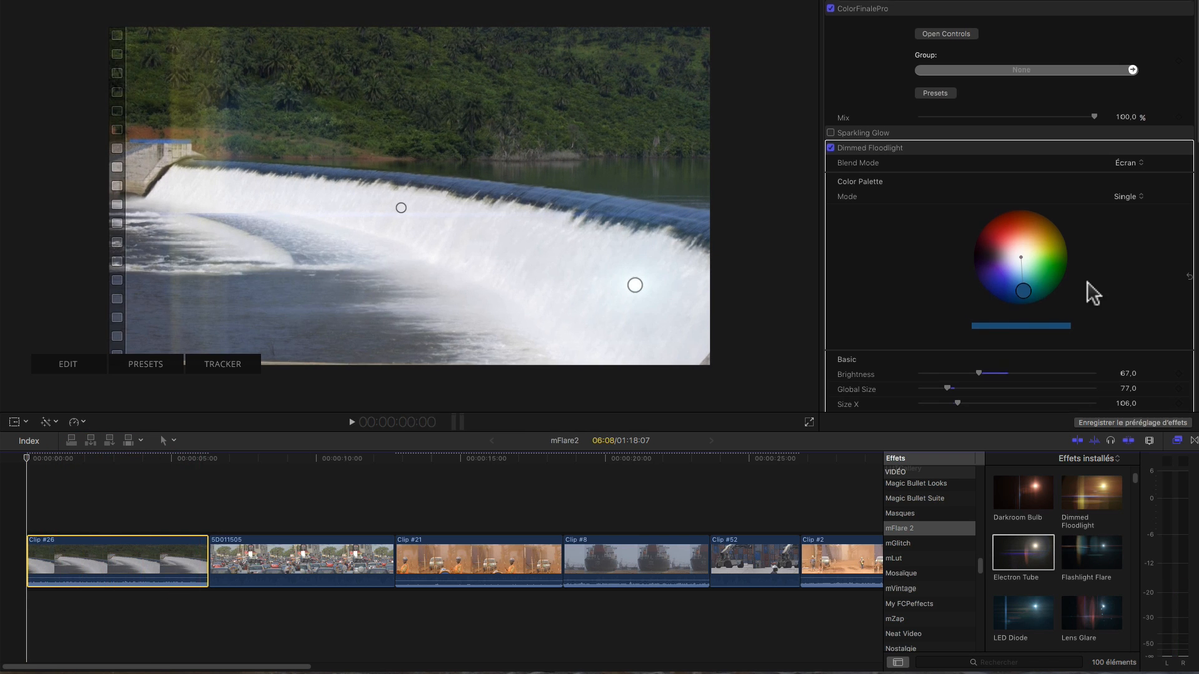
pyautogui.scroll(-5, 1089, 287)
pyautogui.click(1178, 295)
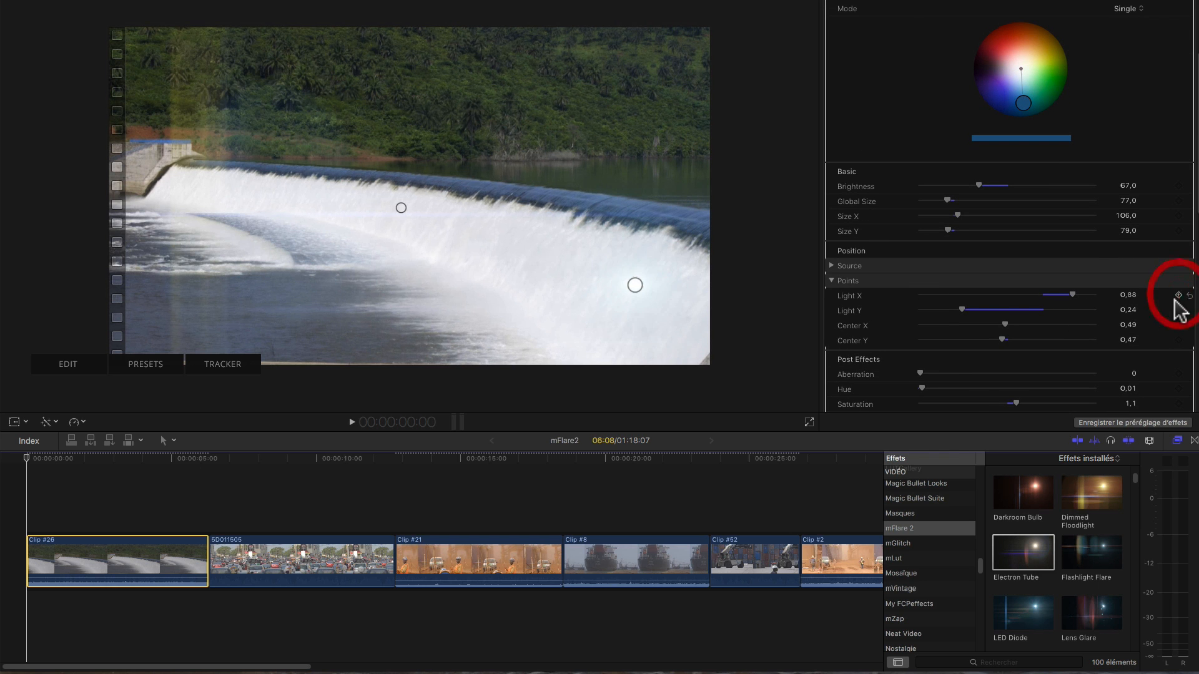
# Add keyframes at the start of Clip #26 for the flare's Light Y, Center X and Center Y positions.
pyautogui.click(1178, 310)
pyautogui.click(1178, 326)
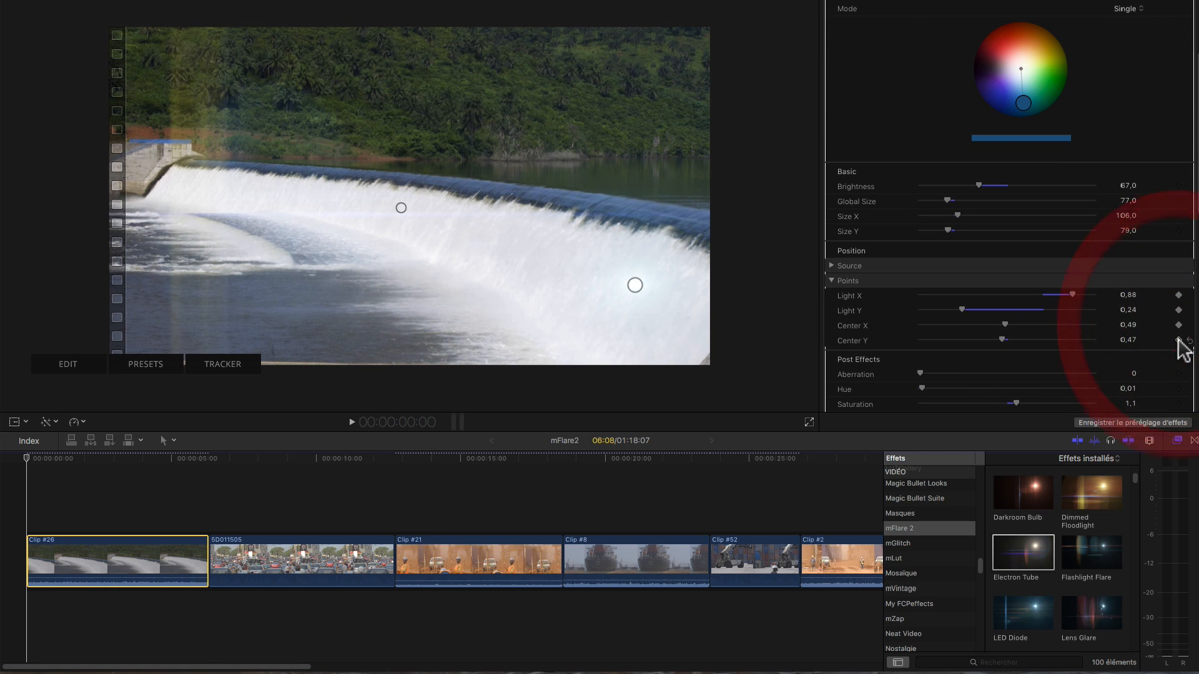
pyautogui.click(1178, 340)
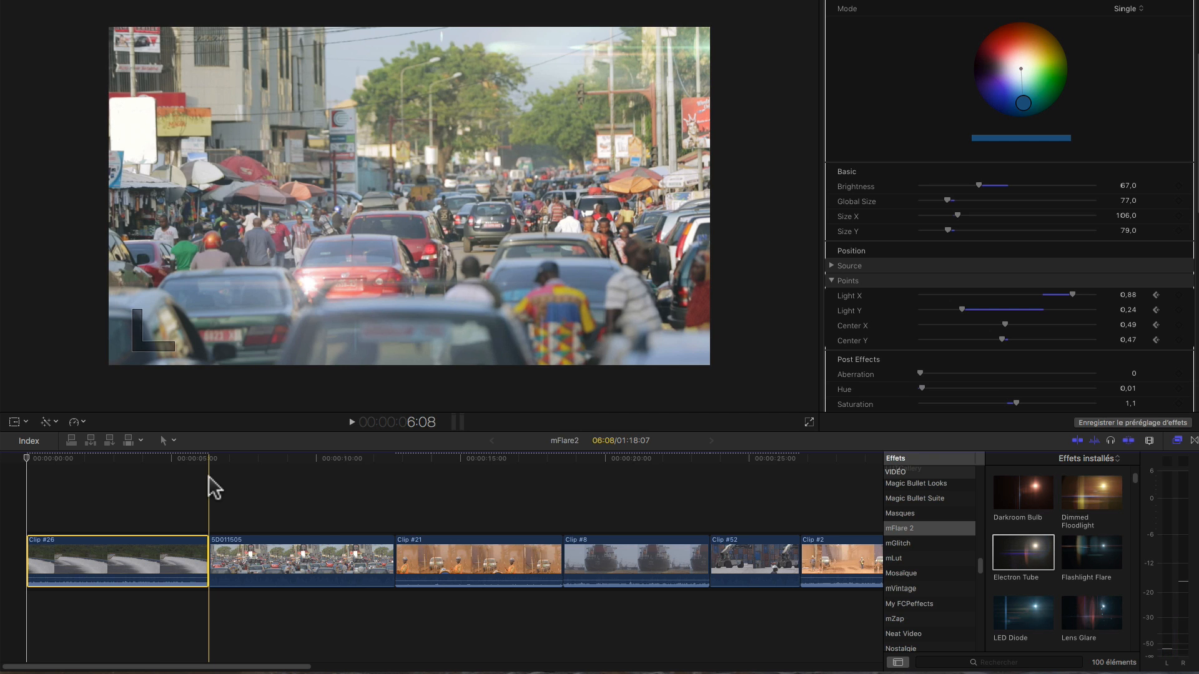
# At the end of Clip #26, move the flare's center down onto the water and its light to mid-waterfall, and play back the animation.
pyautogui.click(210, 478)
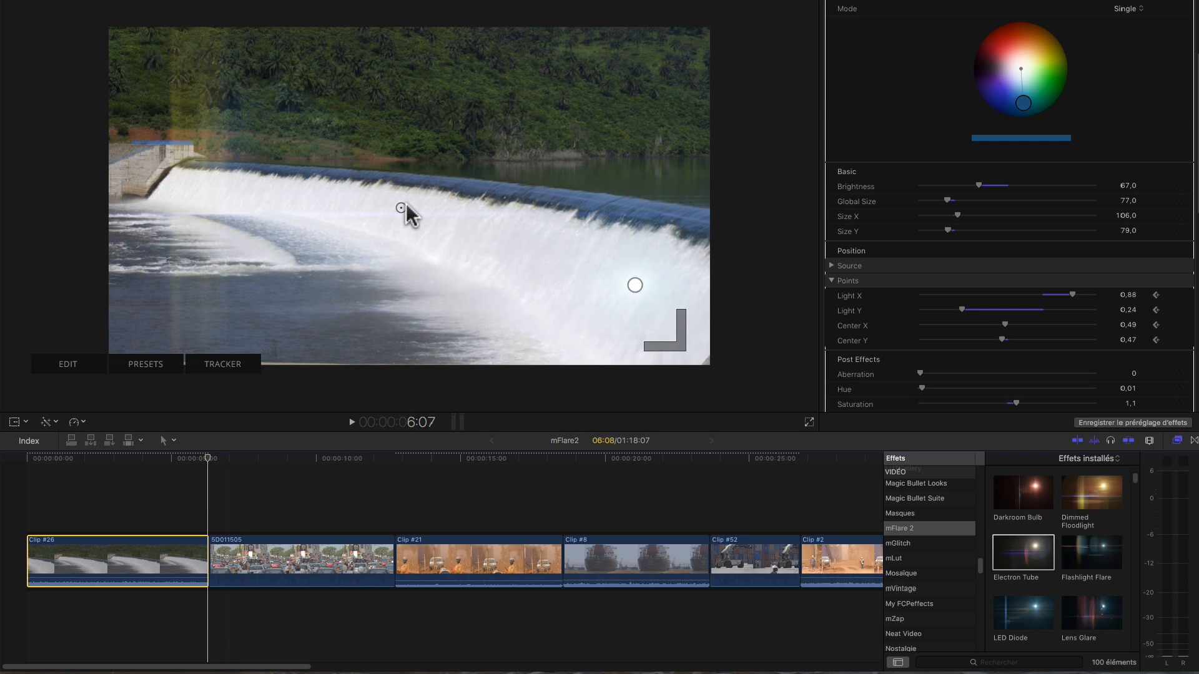
pyautogui.moveTo(398, 208); pyautogui.dragTo(391, 306)
pyautogui.moveTo(635, 285); pyautogui.dragTo(486, 236)
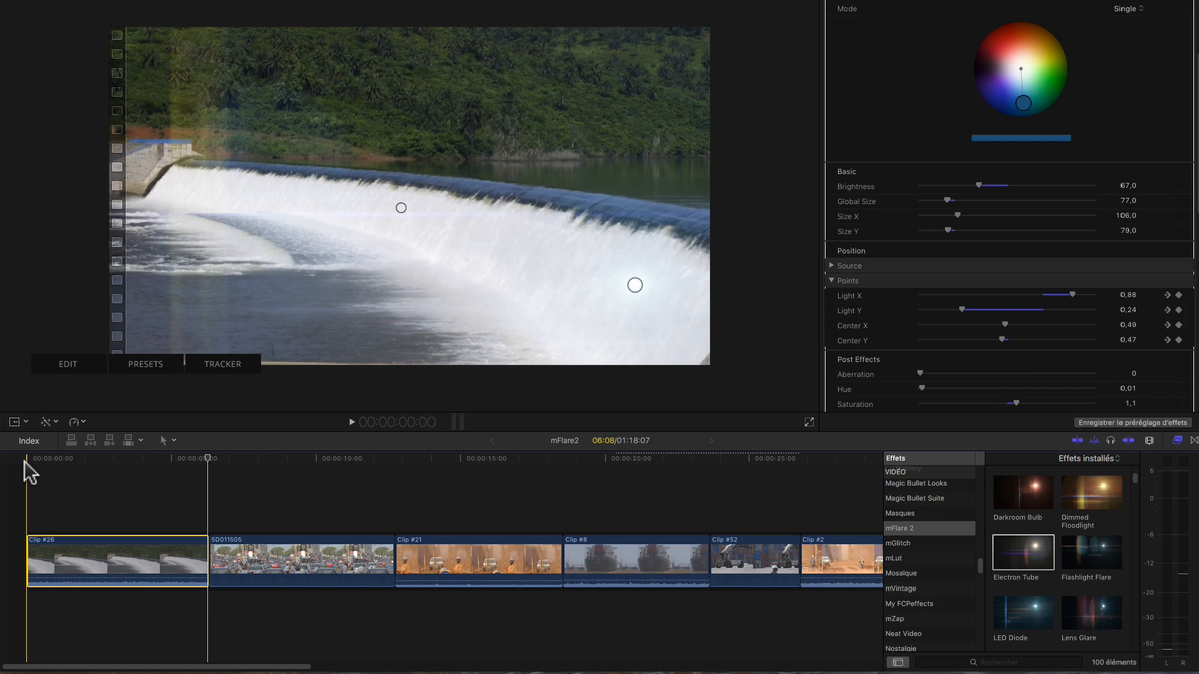
pyautogui.press('space')
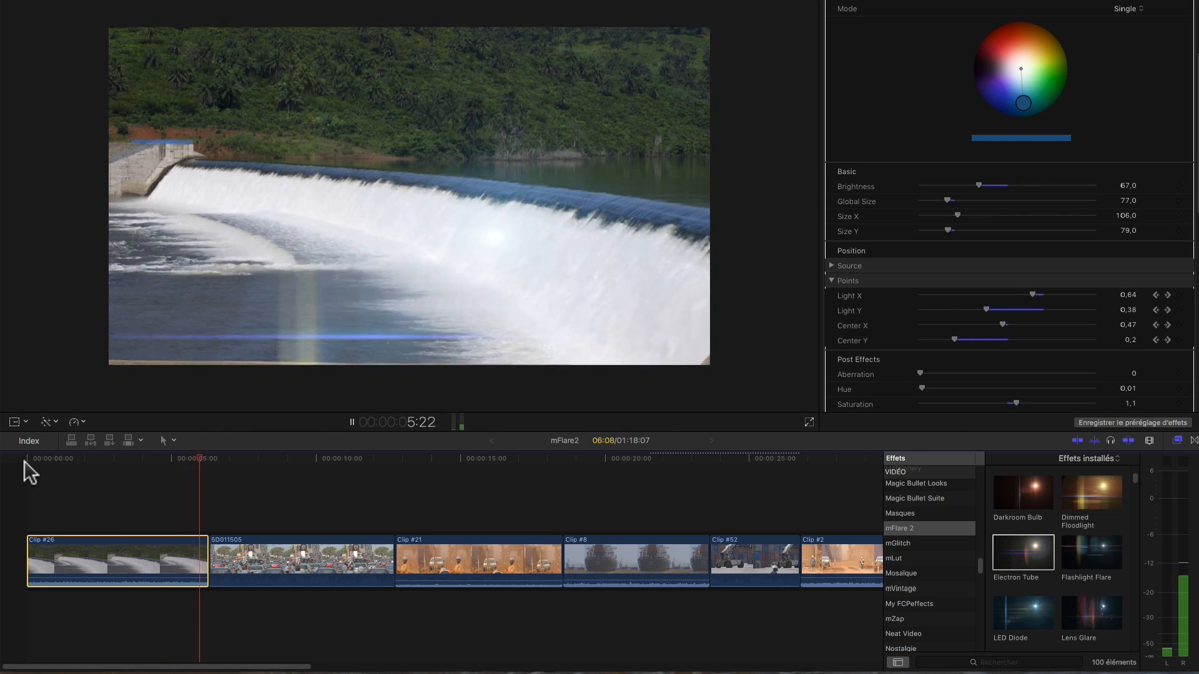
pyautogui.press('space')
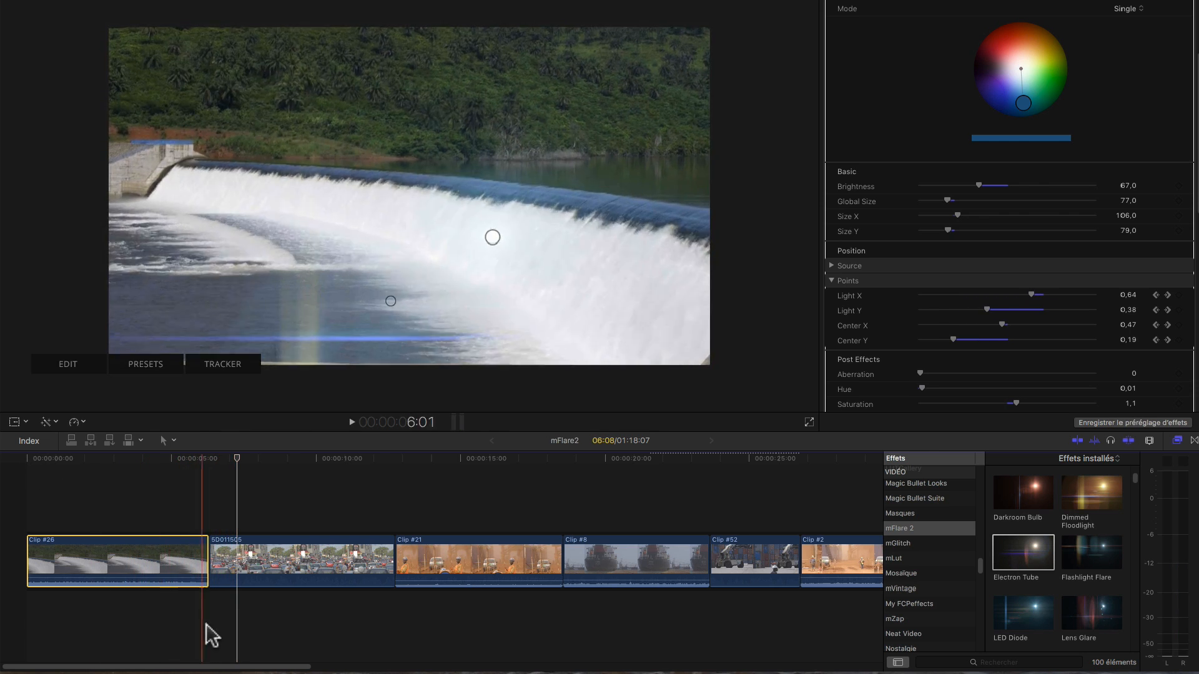
# Select the DJI_0001 pool clip and scrub through it to examine the tracked Warm Studio Light flare and its keyframed Global Size.
pyautogui.moveTo(232, 666); pyautogui.dragTo(779, 666)
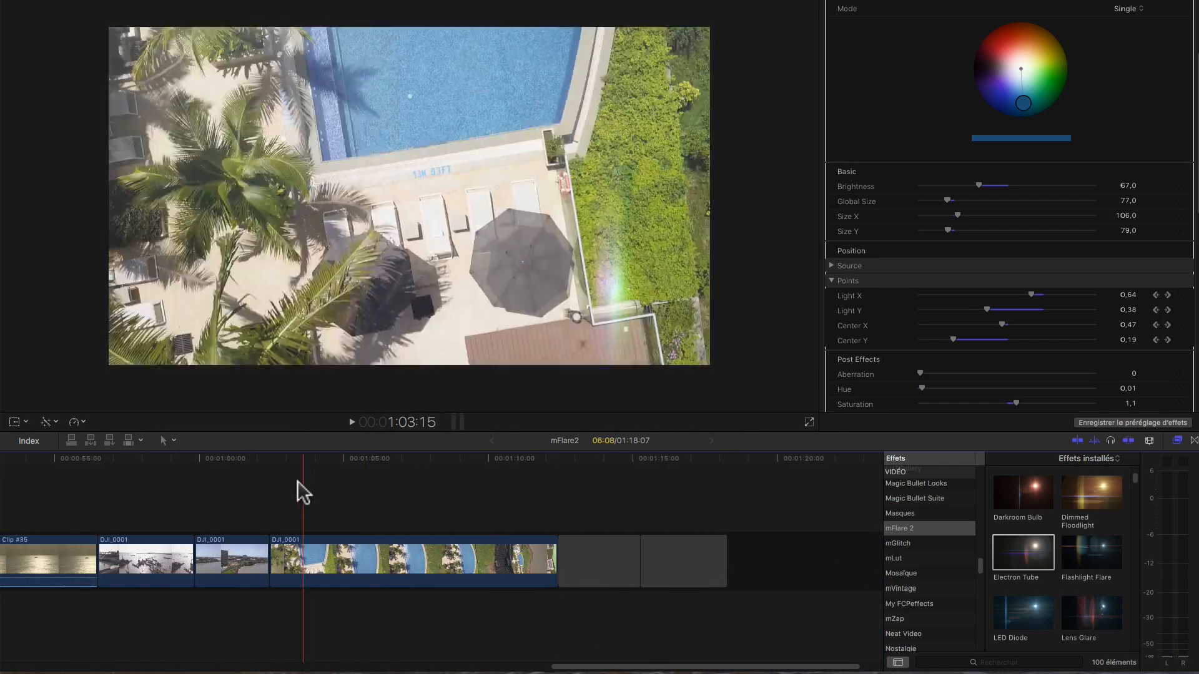
pyautogui.click(380, 481)
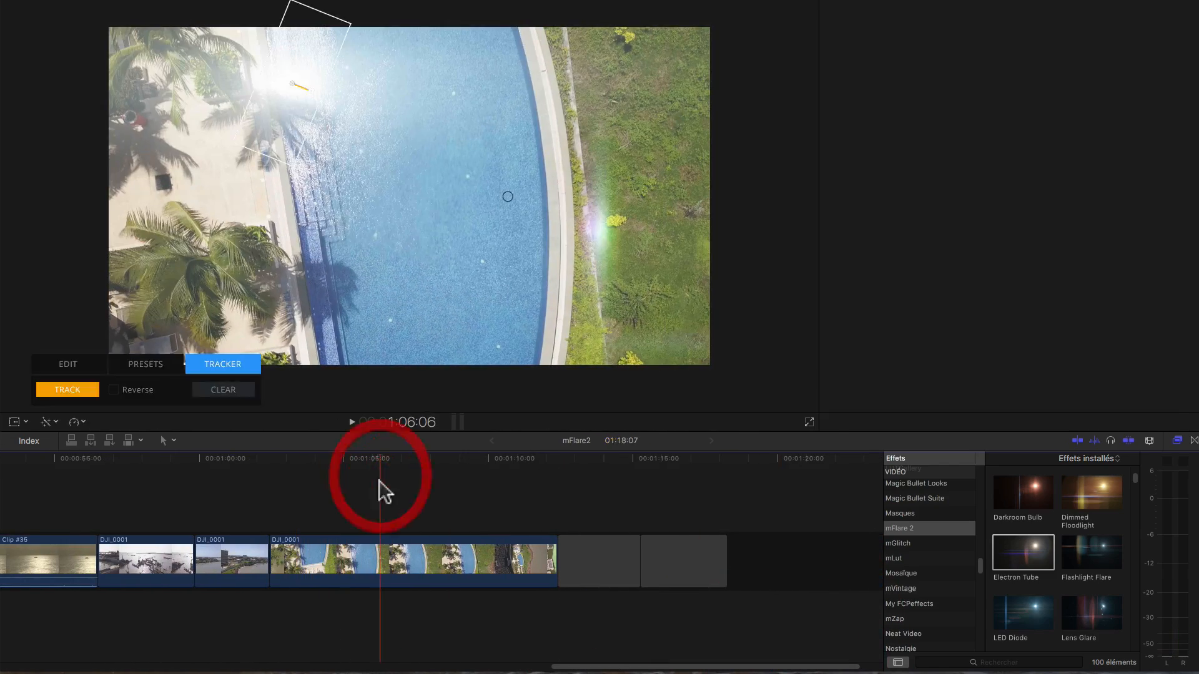
pyautogui.click(396, 549)
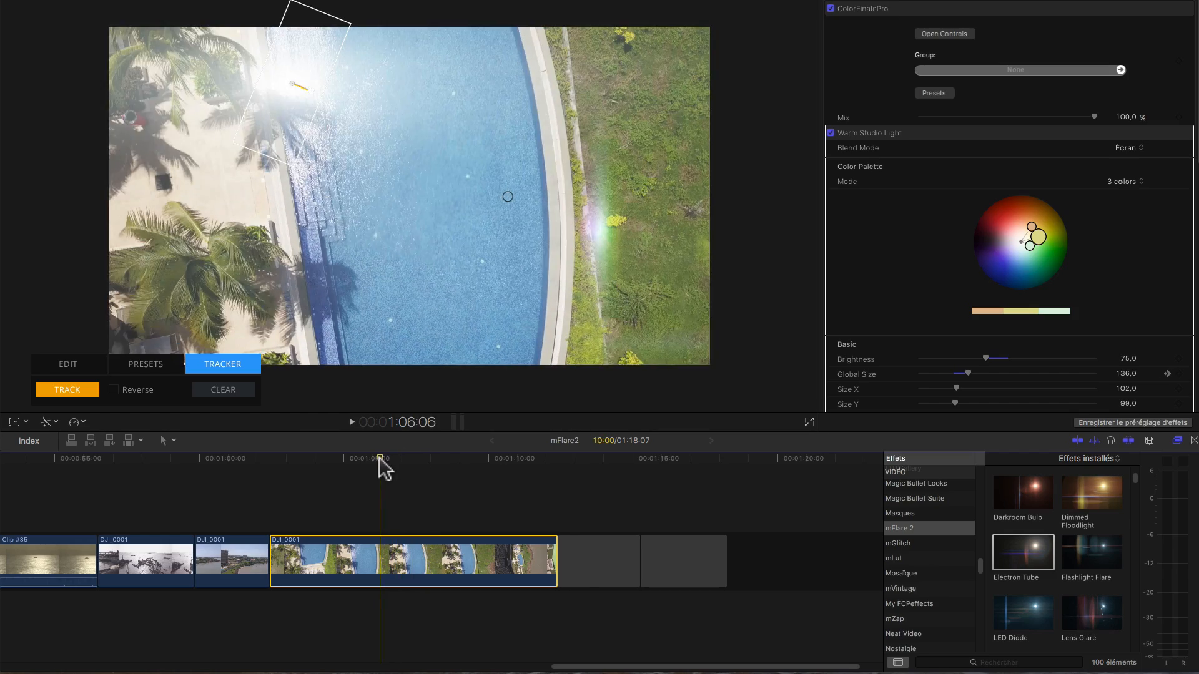
pyautogui.moveTo(379, 457); pyautogui.dragTo(507, 486)
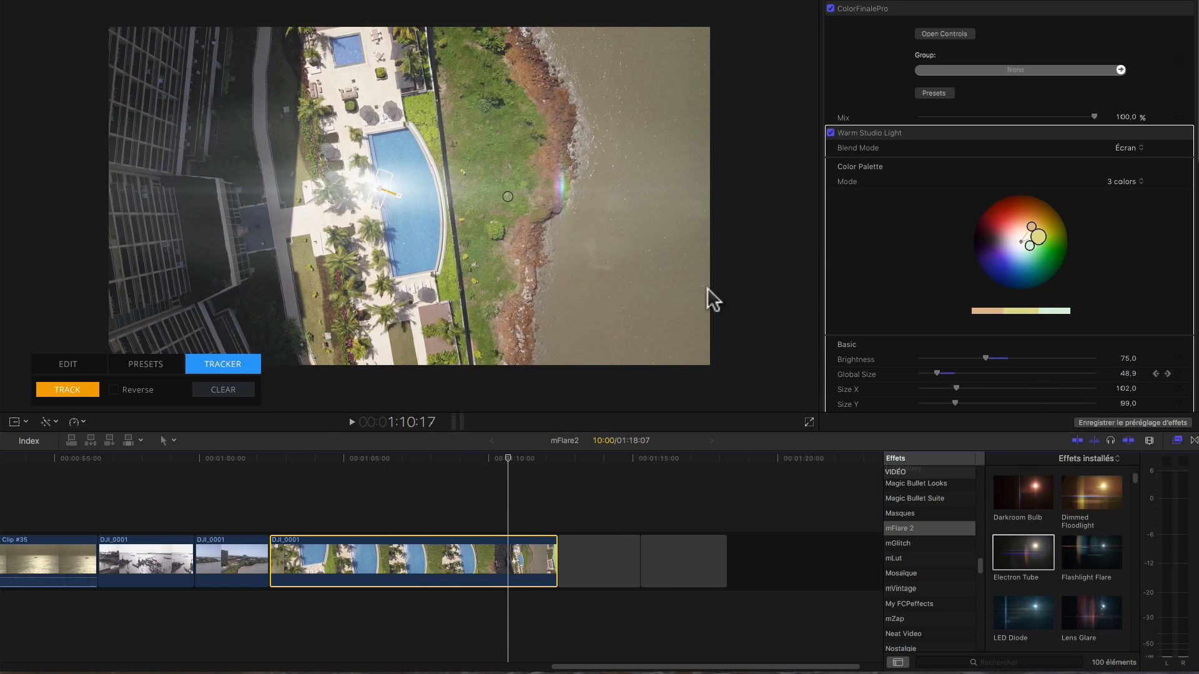
pyautogui.moveTo(504, 455); pyautogui.dragTo(518, 476)
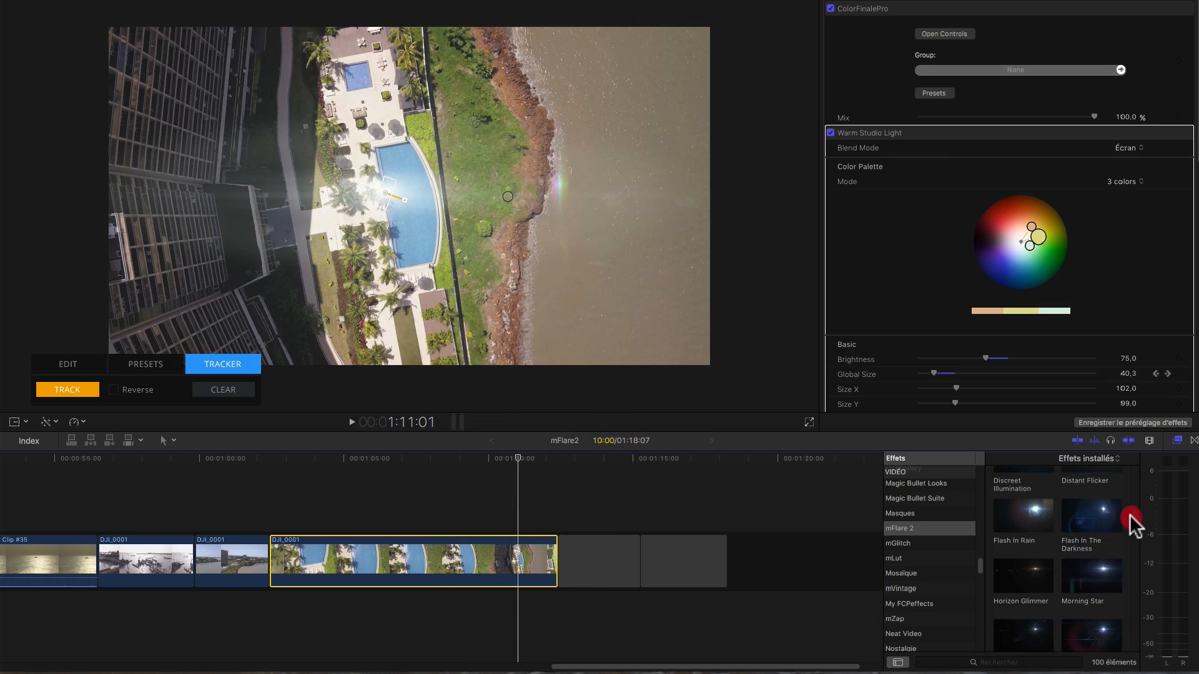